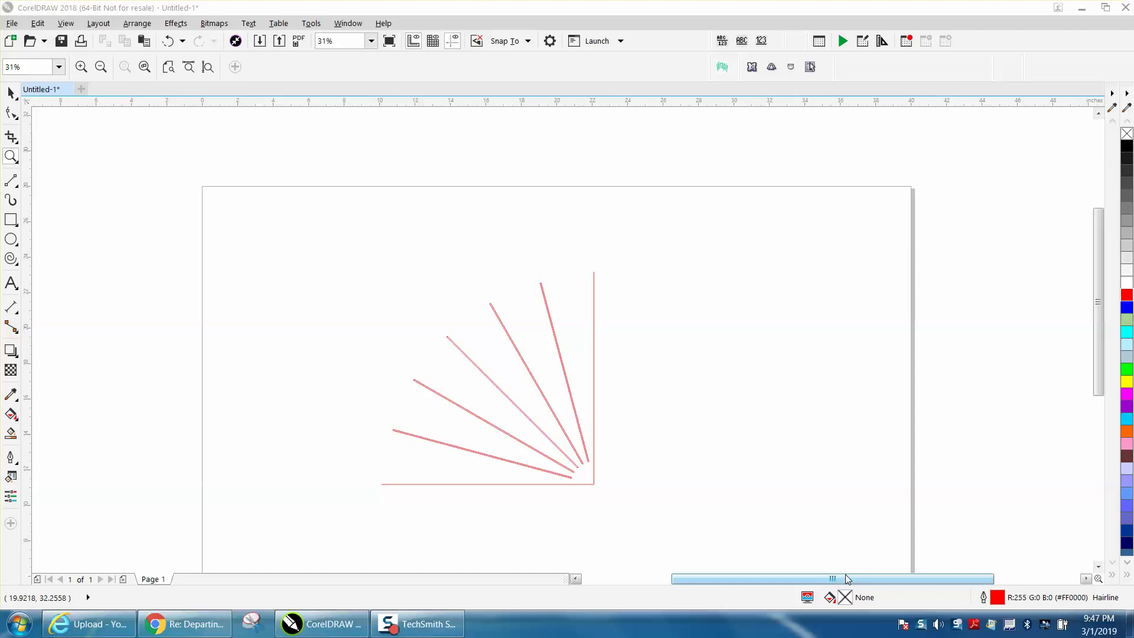
- Magnify the top end of a slanted red fan line to about 400% to inspect its stroke
click(12, 157)
drag(361, 297, 673, 518)
right_click(508, 461)
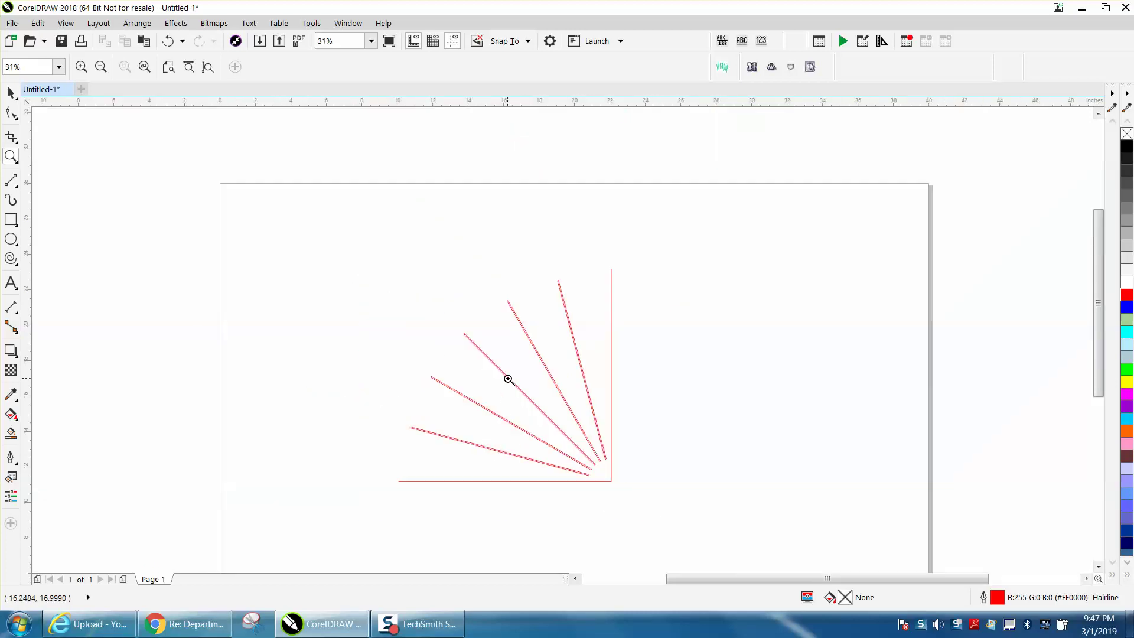
drag(548, 272, 670, 488)
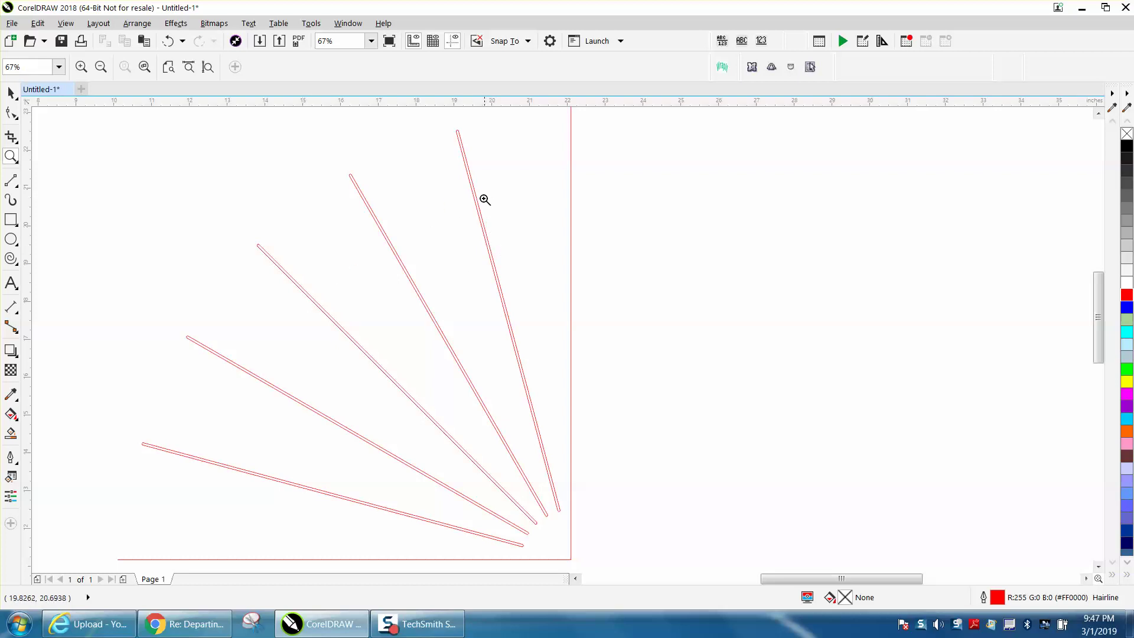
drag(453, 123, 495, 176)
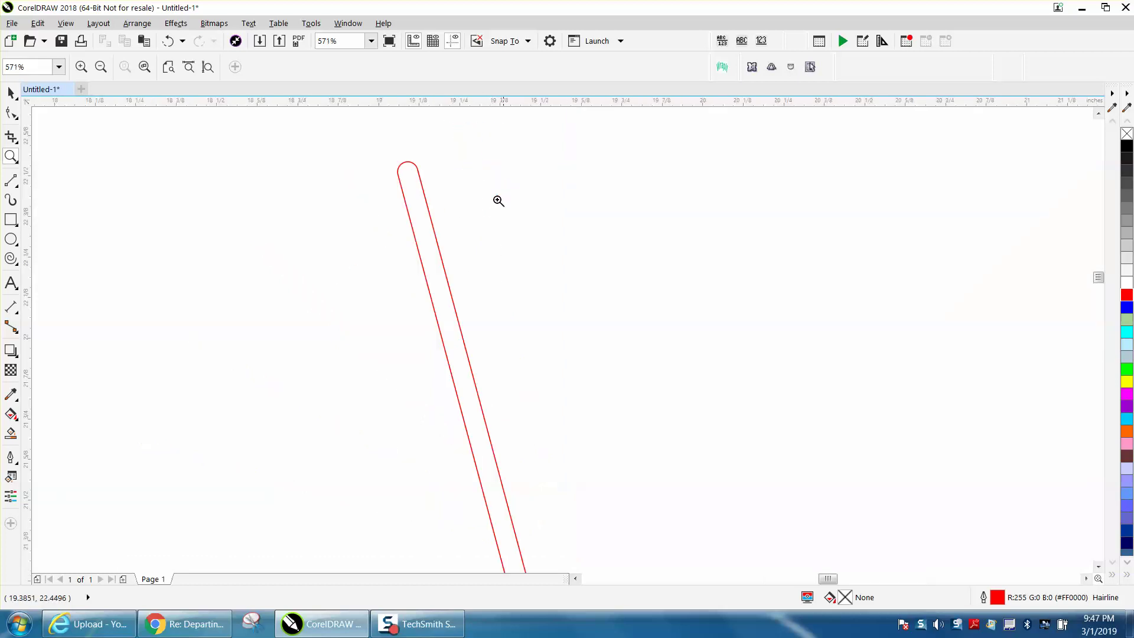
scroll(407, 238, down, 8)
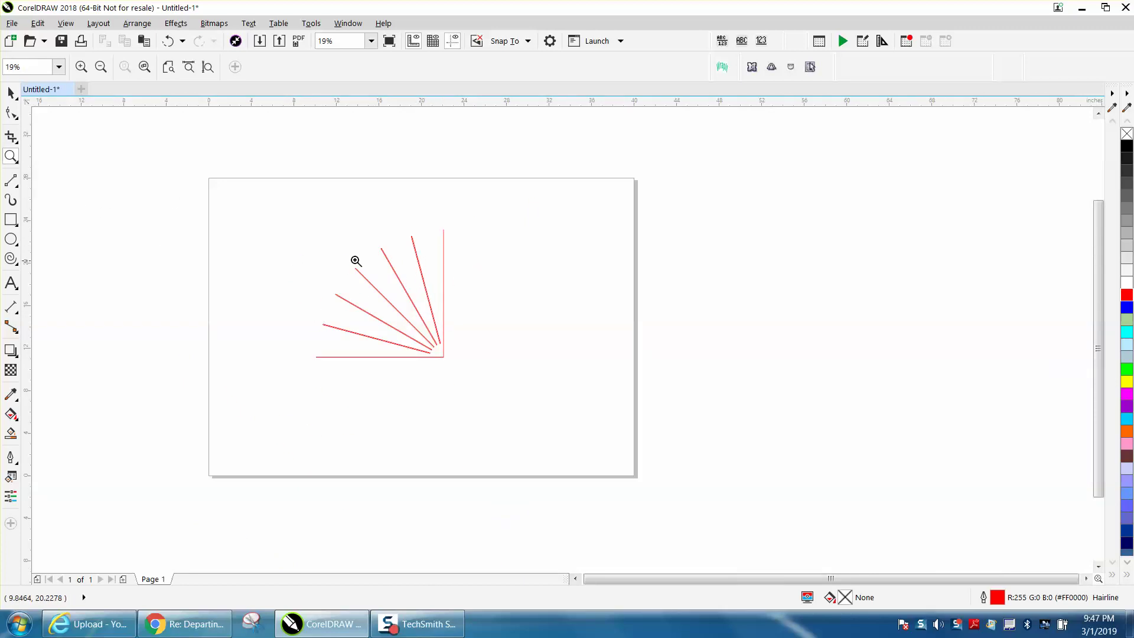
drag(413, 231, 426, 260)
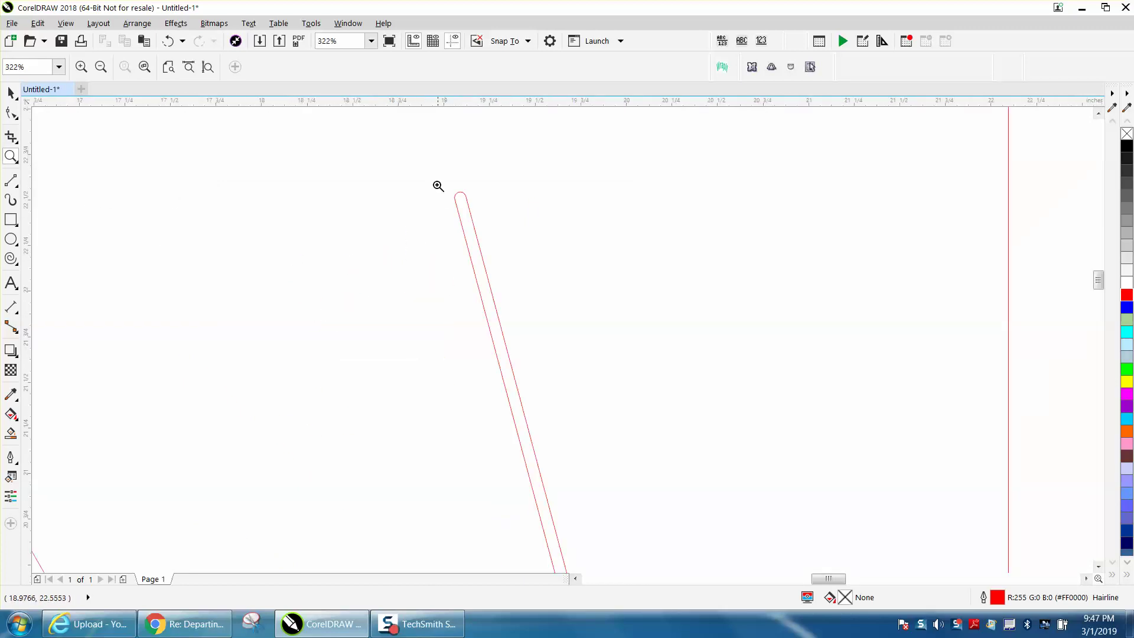
drag(440, 189, 531, 273)
right_click(414, 313)
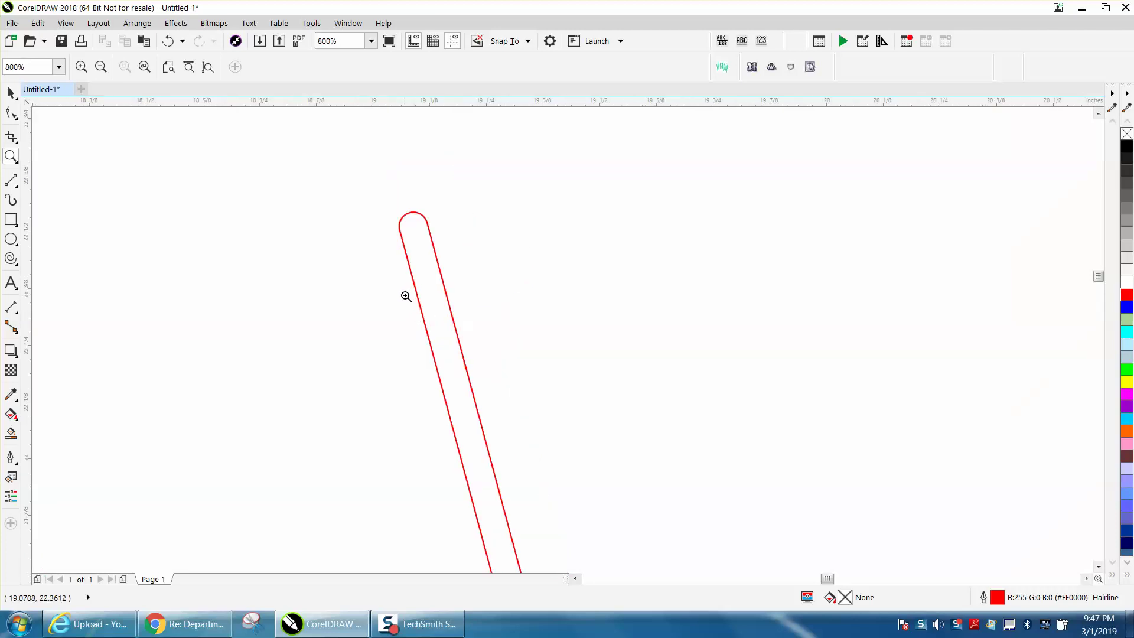
right_click(409, 295)
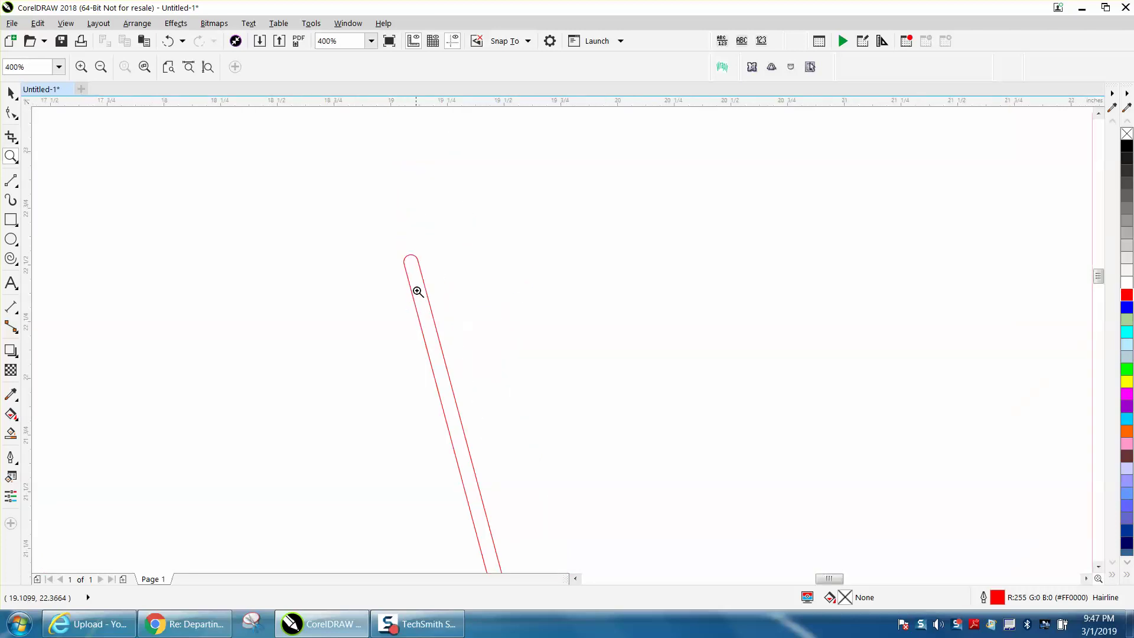
click(11, 180)
- Draw a vertical line beside the fan line and set the nudge distance to 0.0265"
drag(618, 224, 619, 453)
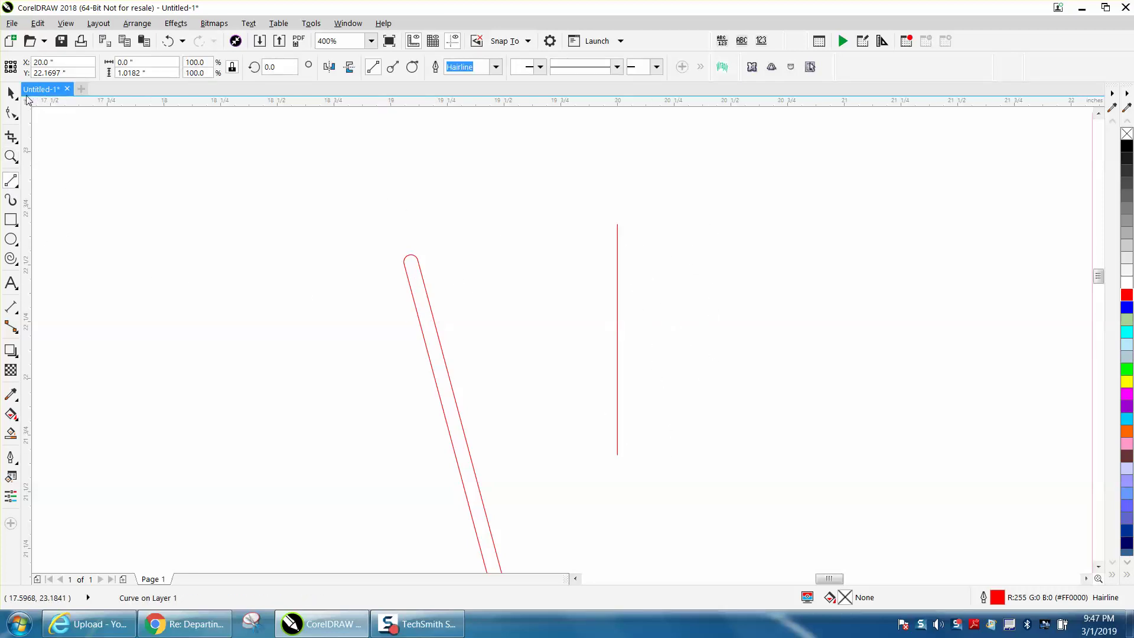
click(11, 93)
click(363, 149)
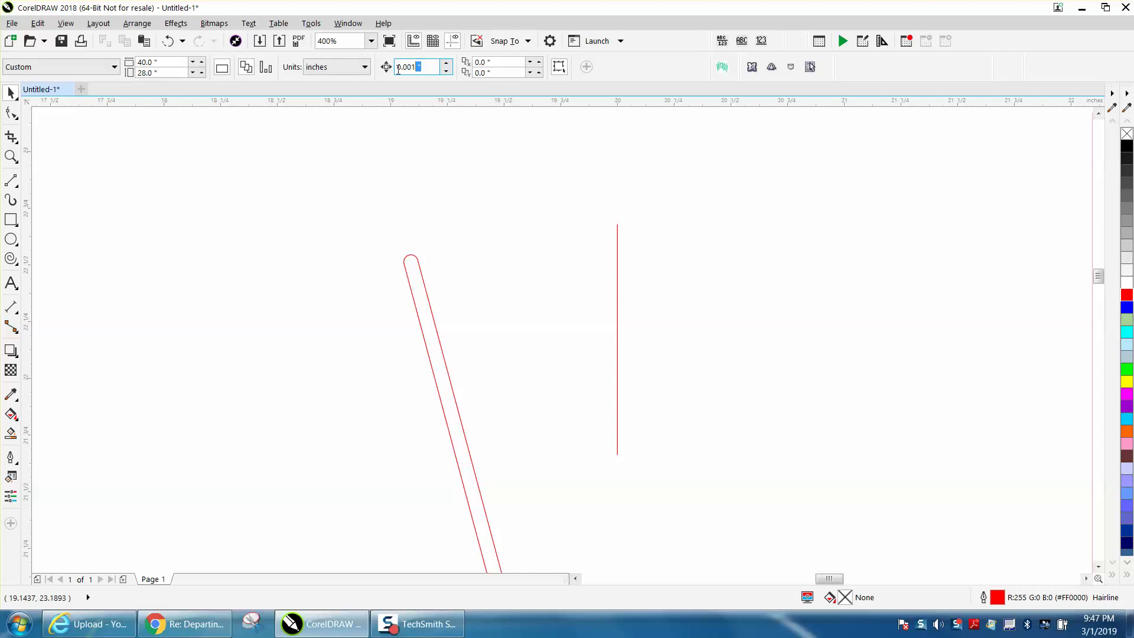
drag(398, 69, 396, 69)
text(.0265)
key(Return)
- Duplicate the vertical line and nudge the copy 0.0265" to the left
click(617, 262)
key(KP_Add)
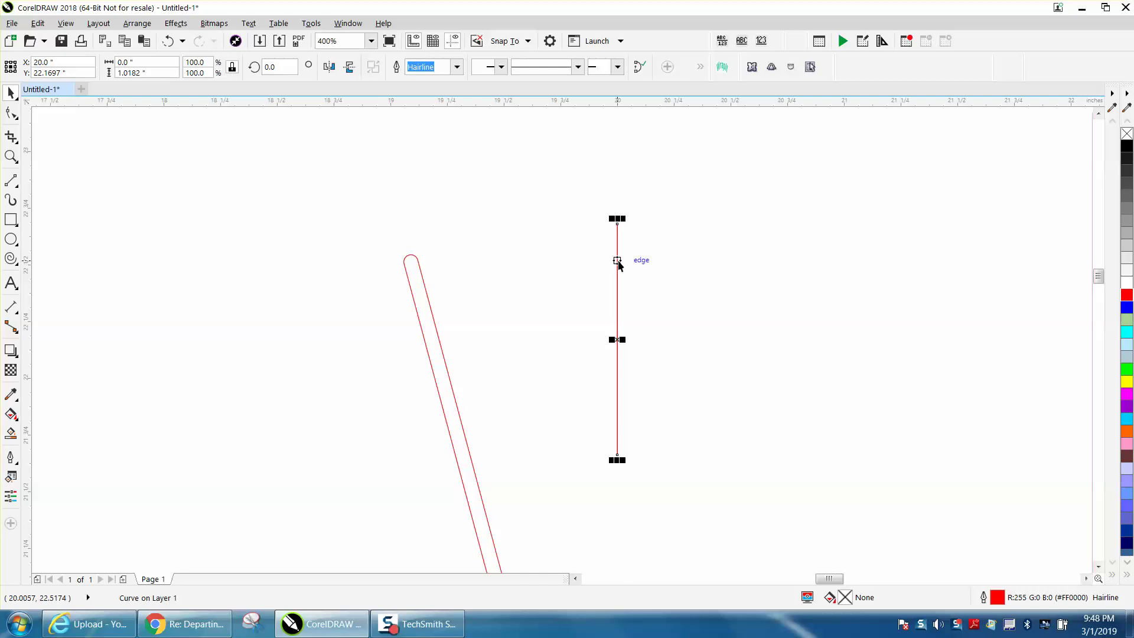
key(Left)
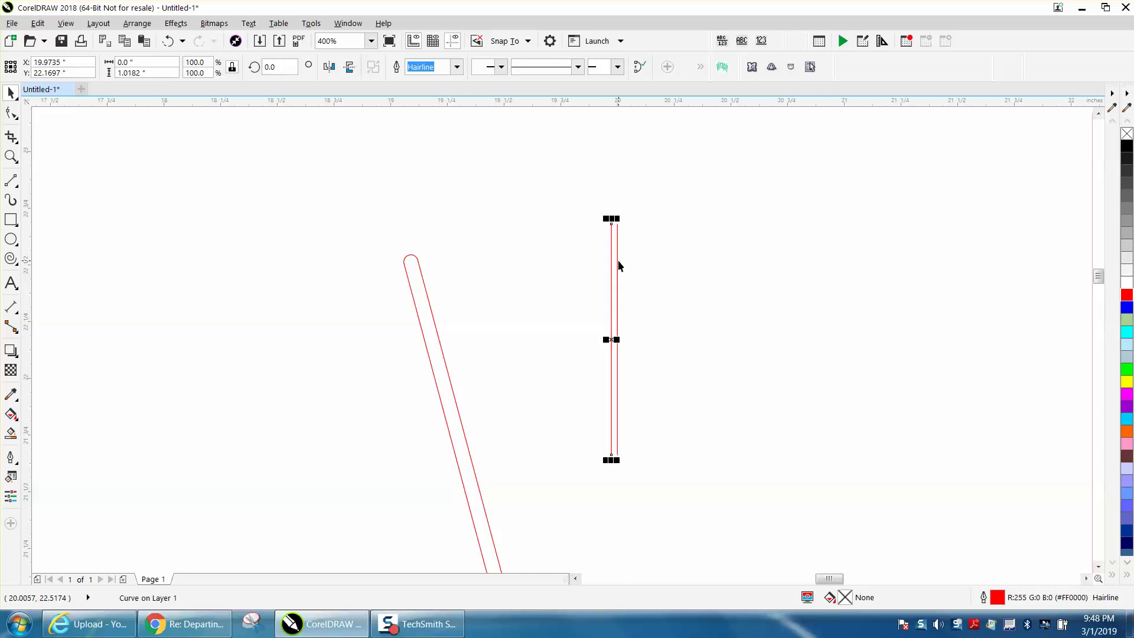
- Draw two small ellipses and resize the right one to a 0.0625" circle
click(11, 238)
drag(522, 196, 513, 211)
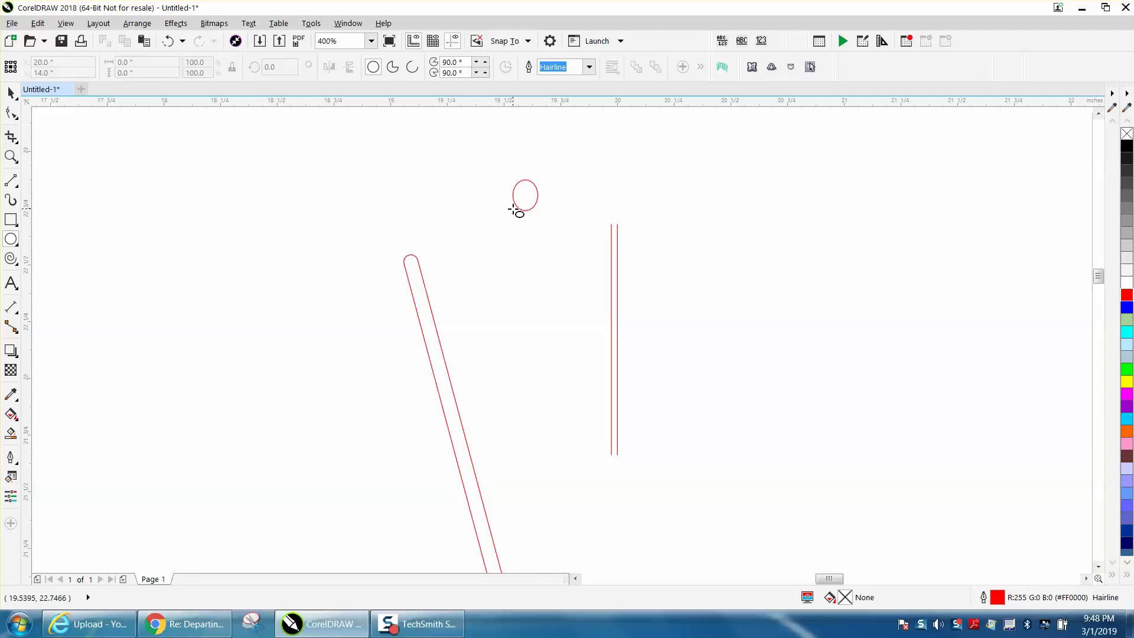
drag(649, 182, 632, 193)
click(117, 63)
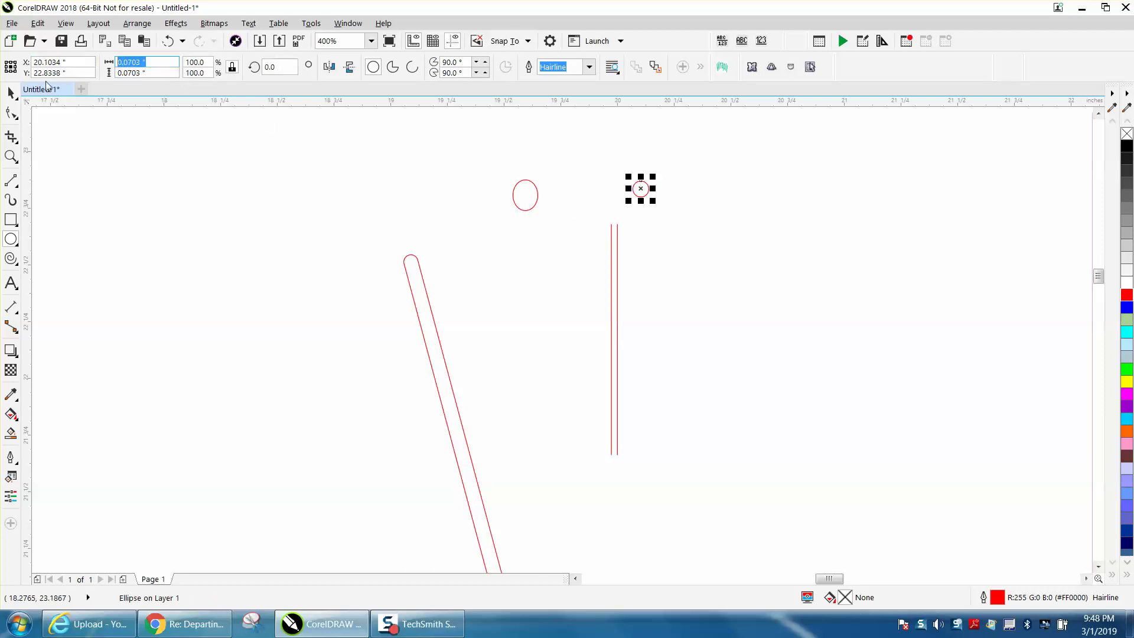
text(.0625)
key(Return)
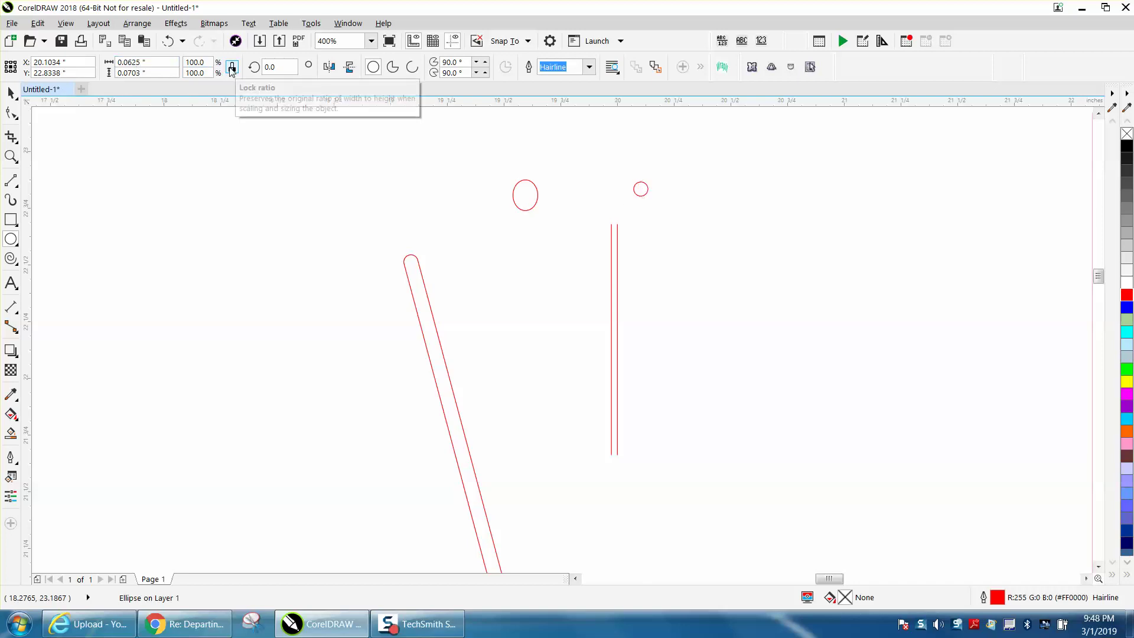
- Zoom in on the circle and lines and move the circle toward the lines
click(15, 161)
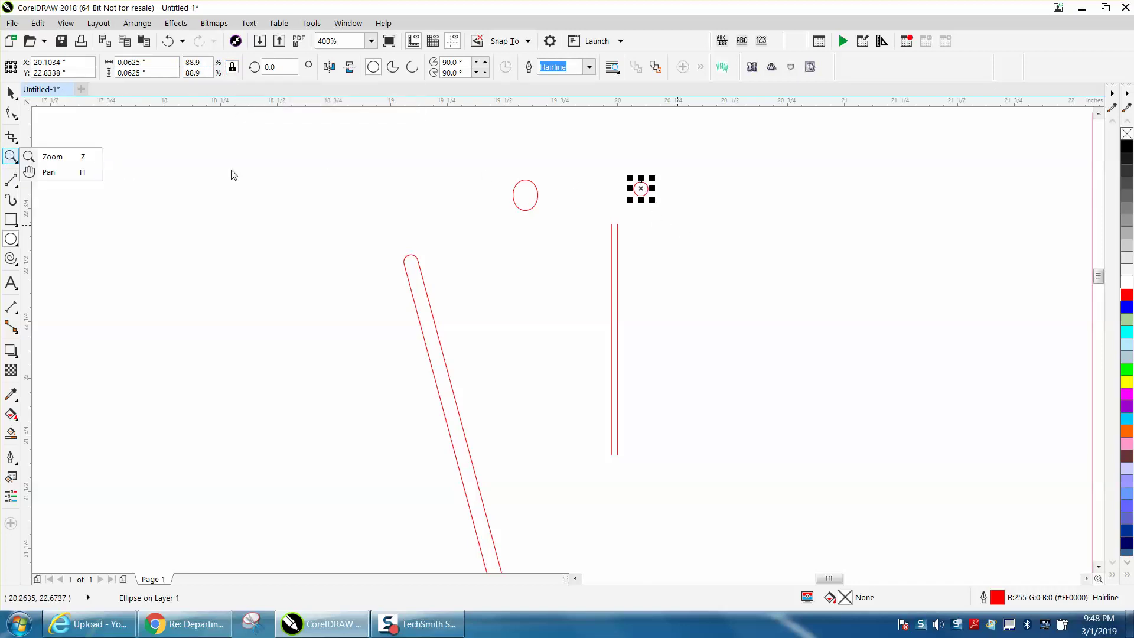
click(68, 158)
drag(559, 172, 762, 287)
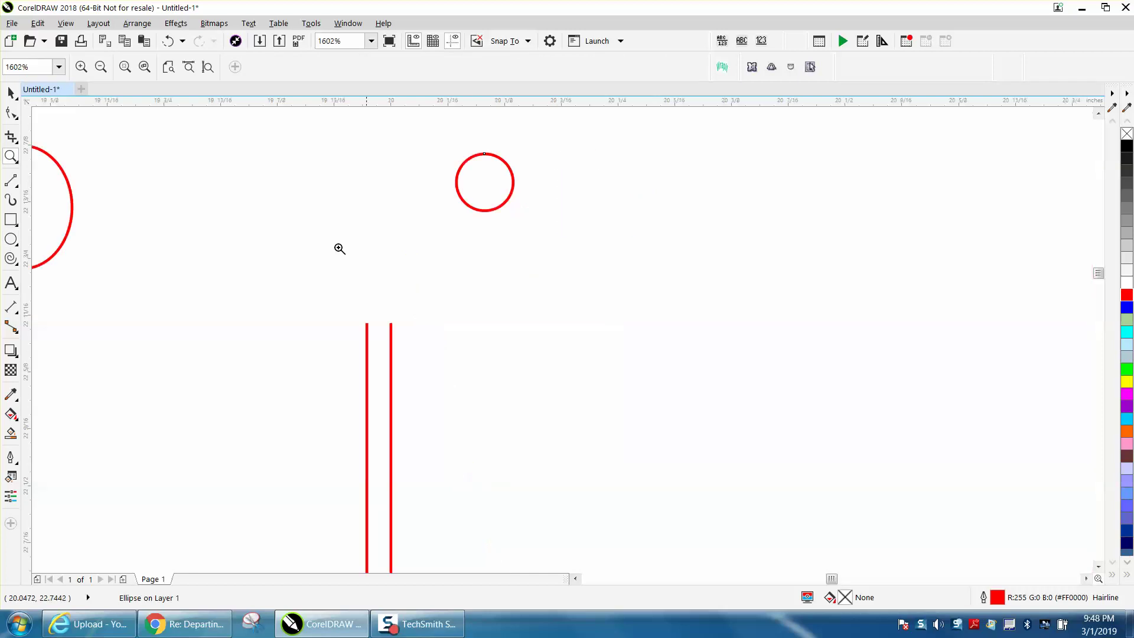
click(10, 92)
click(484, 182)
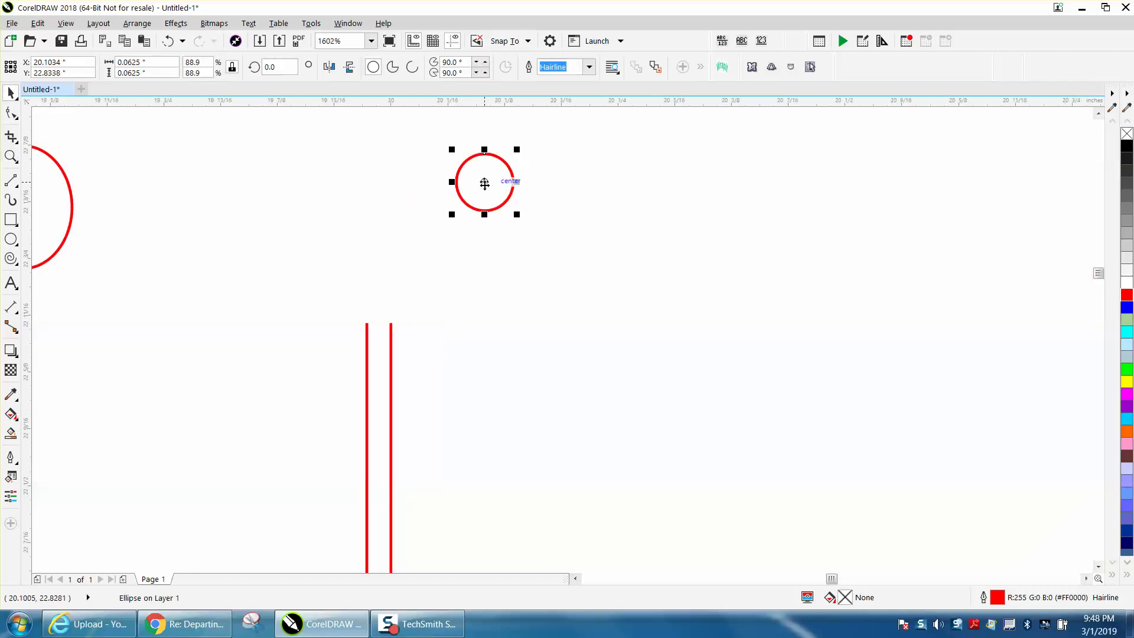
drag(484, 184, 352, 260)
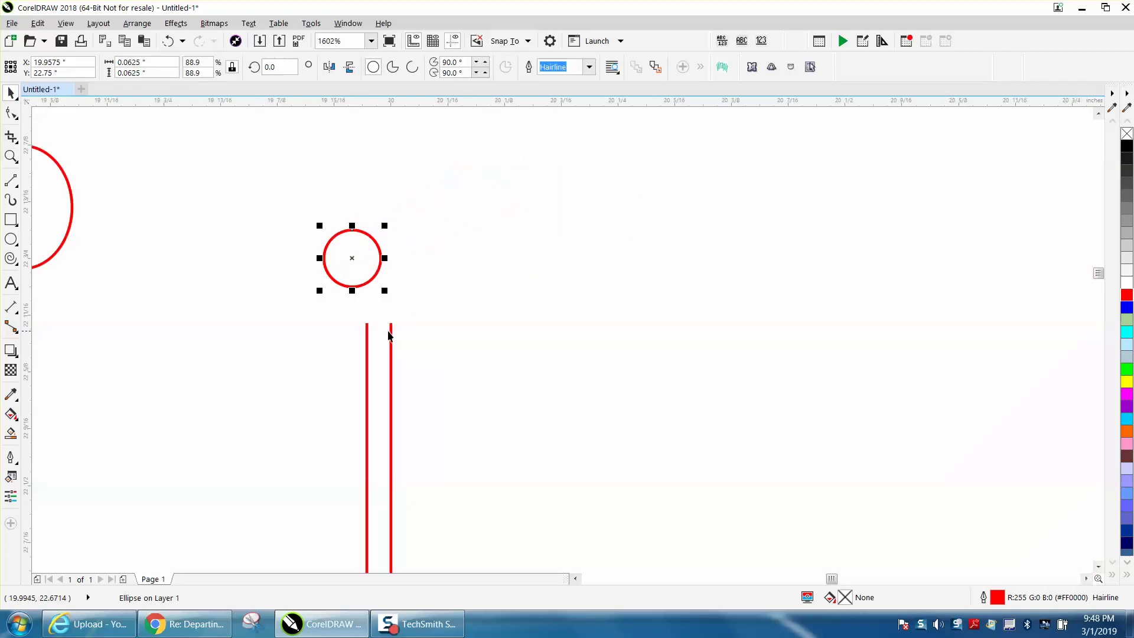
click(471, 274)
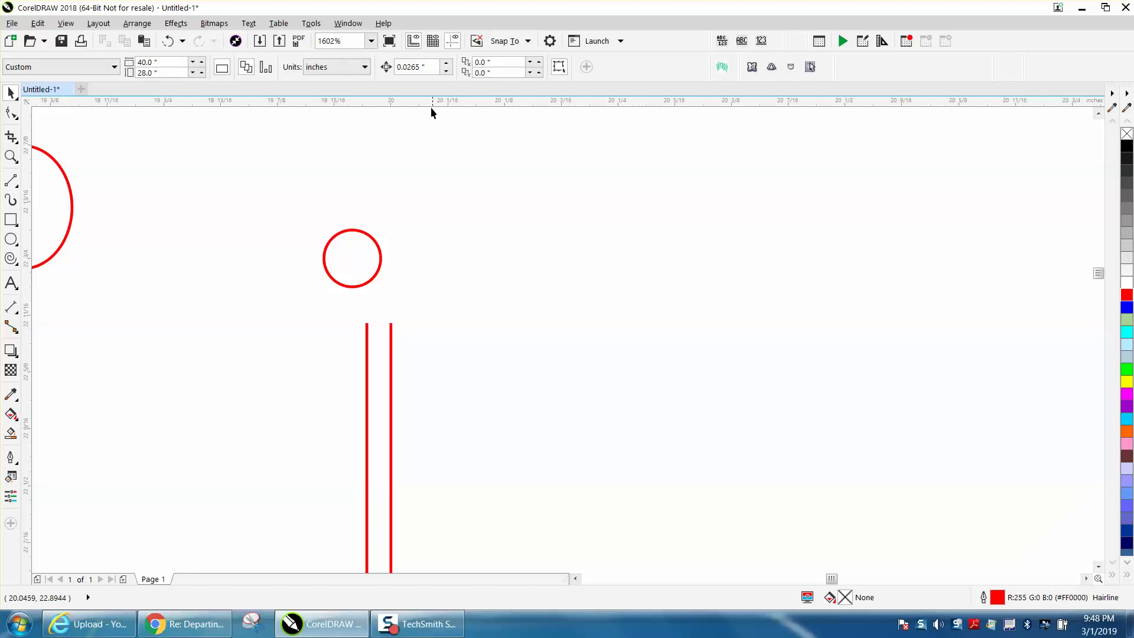
- With nudge set to 0.0625", replace the left line with a copy offset 0.0625" left
drag(432, 67, 385, 67)
text(.0625)
key(Return)
click(367, 327)
key(Delete)
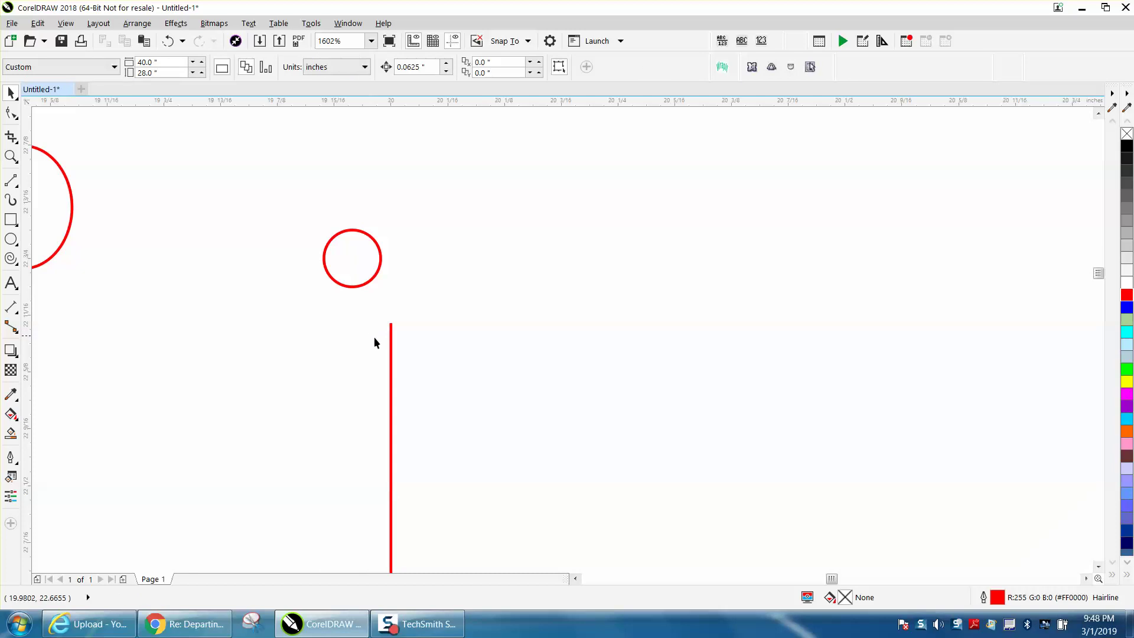
click(391, 344)
key(KP_Add)
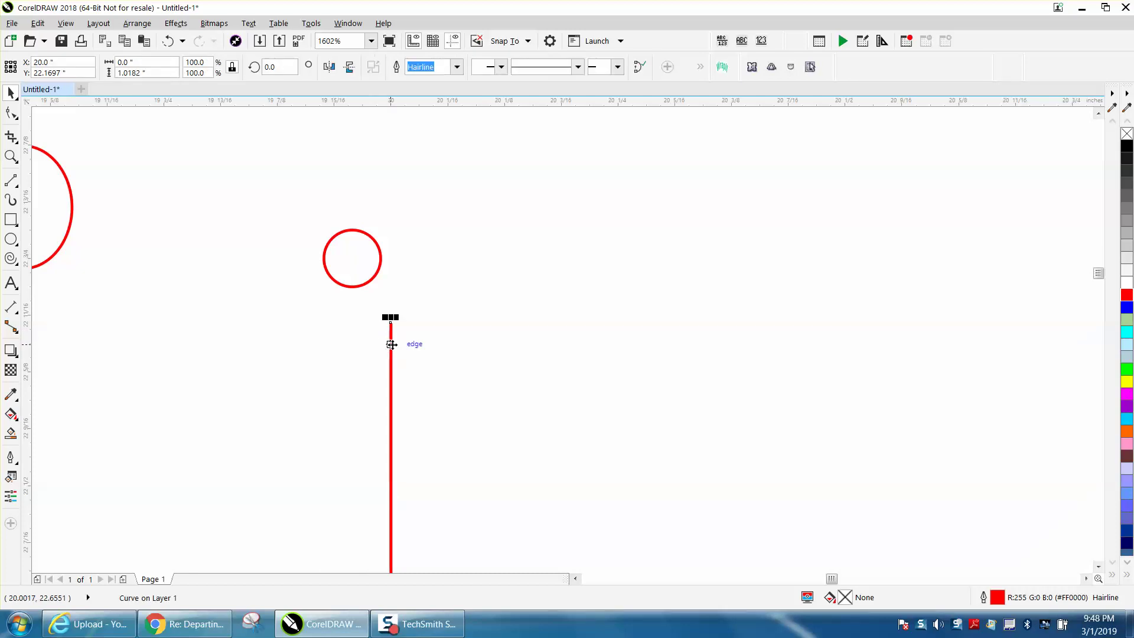
key(Left)
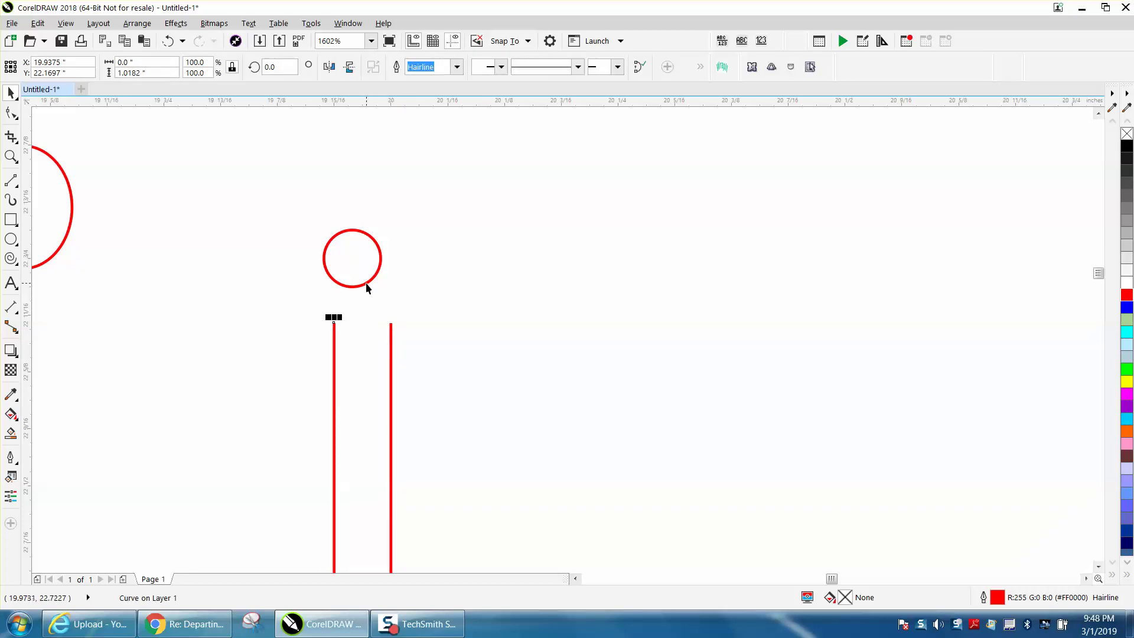
- Seat the 0.0625" circle on the top ends of both vertical lines
click(366, 286)
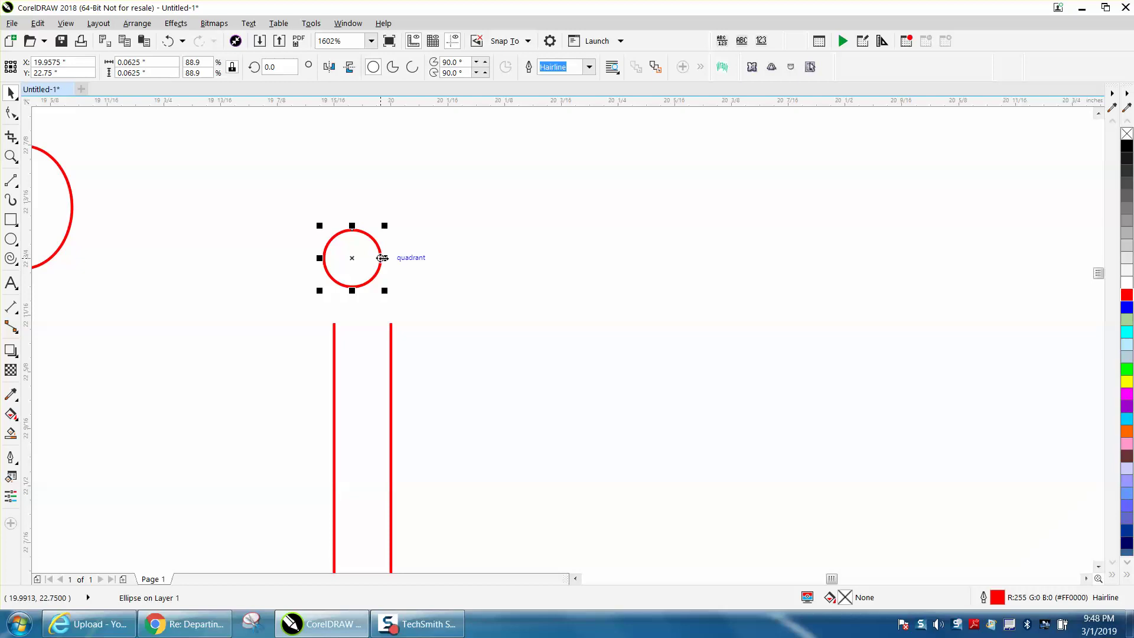
drag(382, 258, 395, 324)
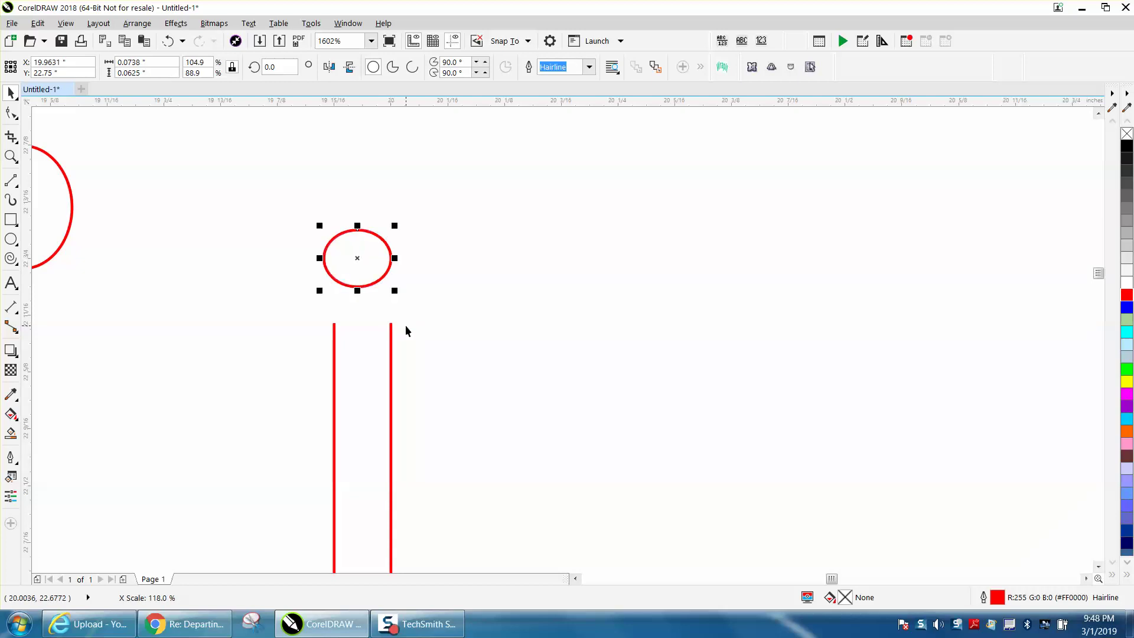
click(168, 41)
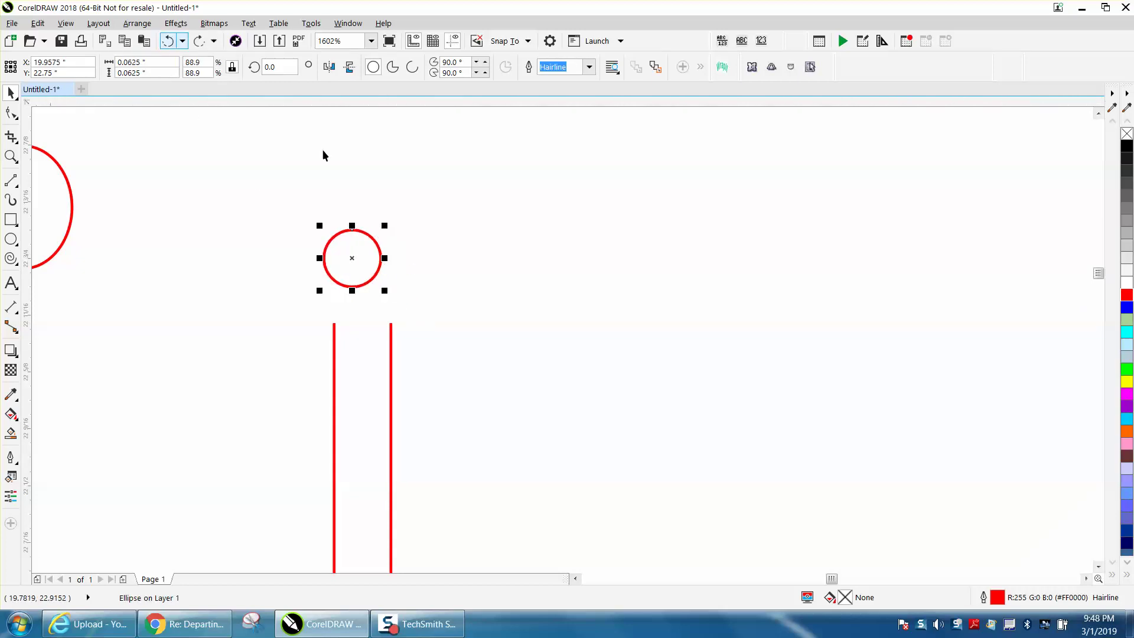
drag(380, 258, 391, 323)
scroll(409, 327, down, 2)
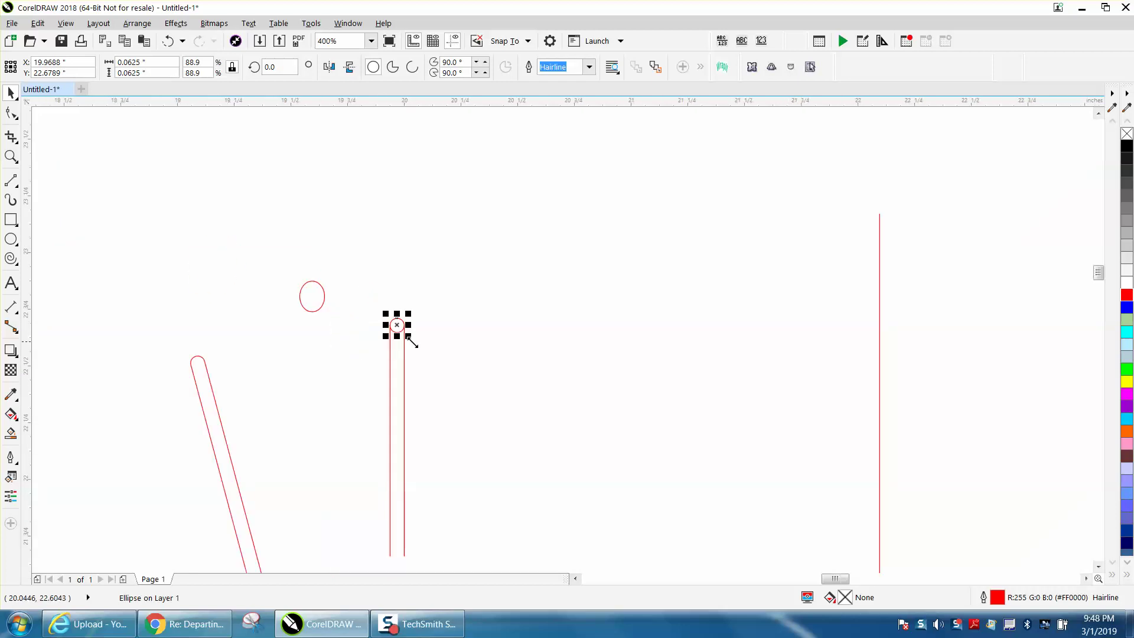
click(10, 155)
- Cut the small circle open with the Knife tool
drag(357, 319, 451, 372)
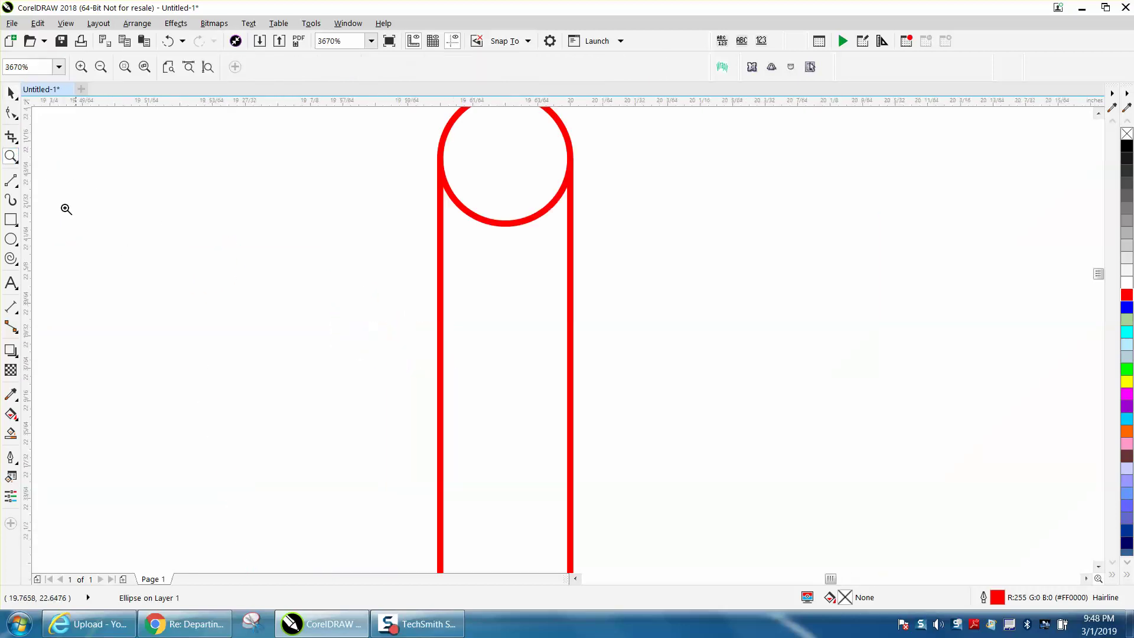
click(16, 147)
click(47, 153)
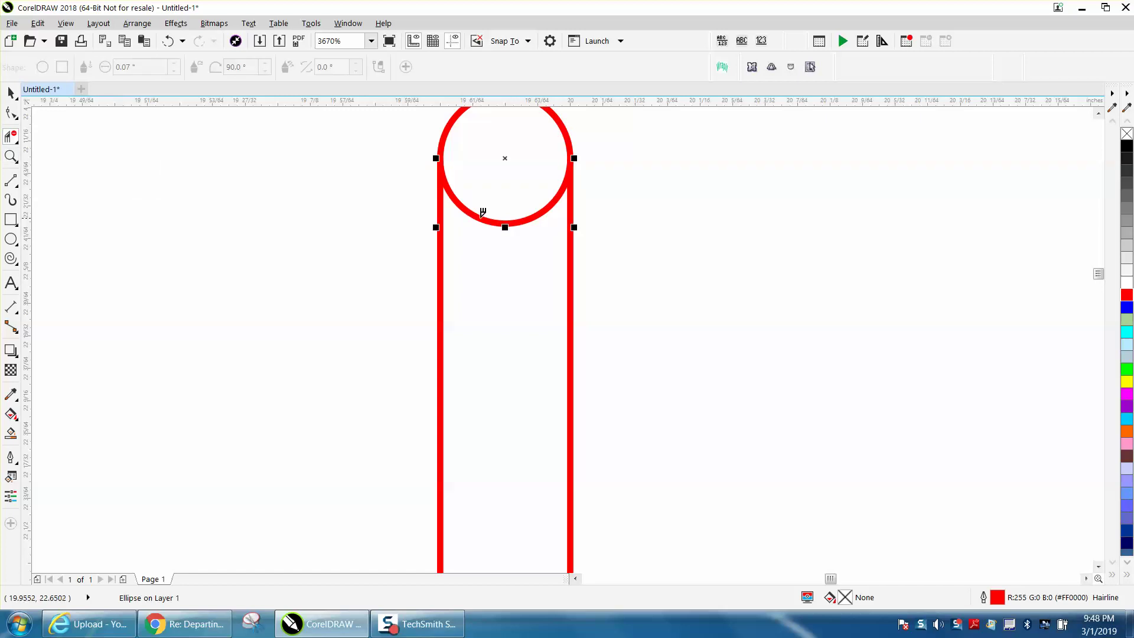
click(484, 214)
scroll(487, 237, down, 2)
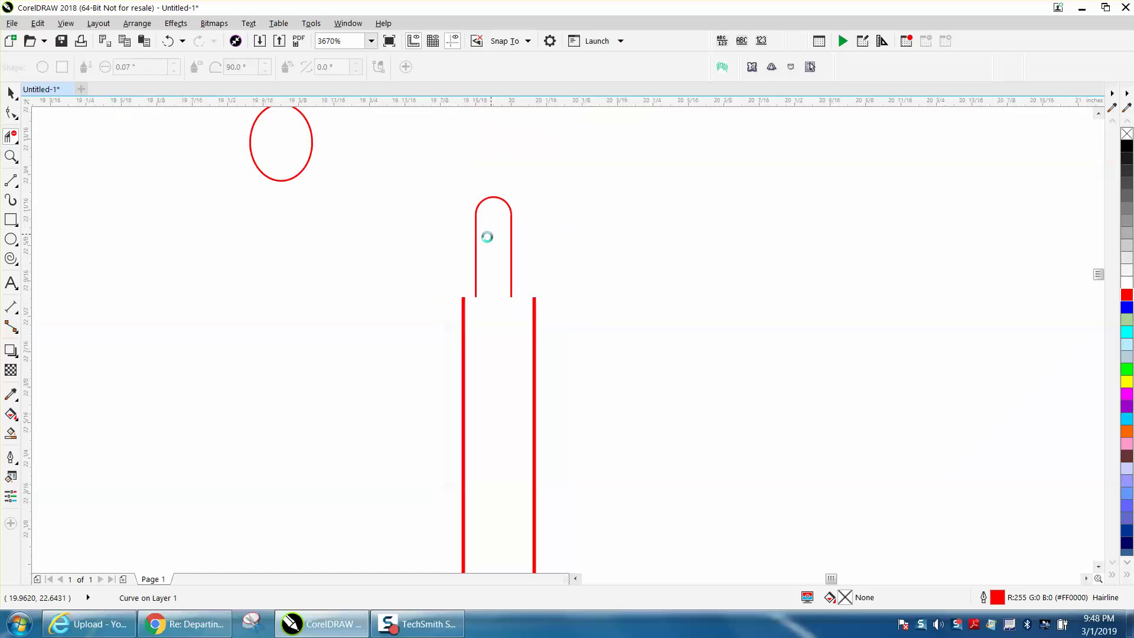
scroll(488, 224, down, 3)
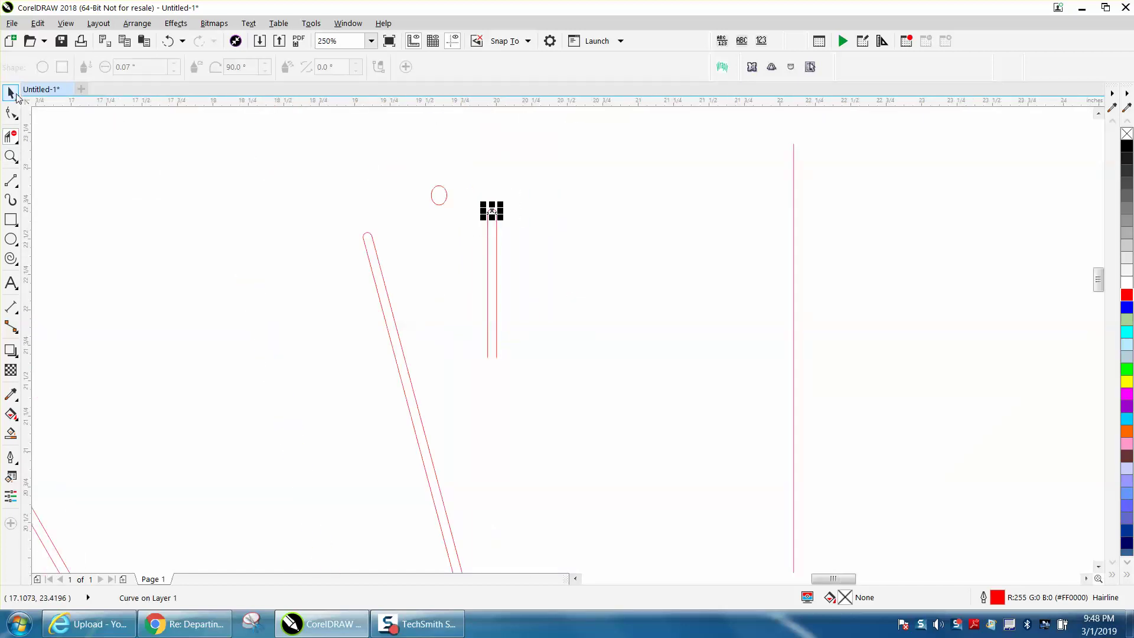
- Select the small circle and vertical capsule, delete them, and zoom out
click(10, 92)
click(45, 92)
drag(553, 354, 556, 357)
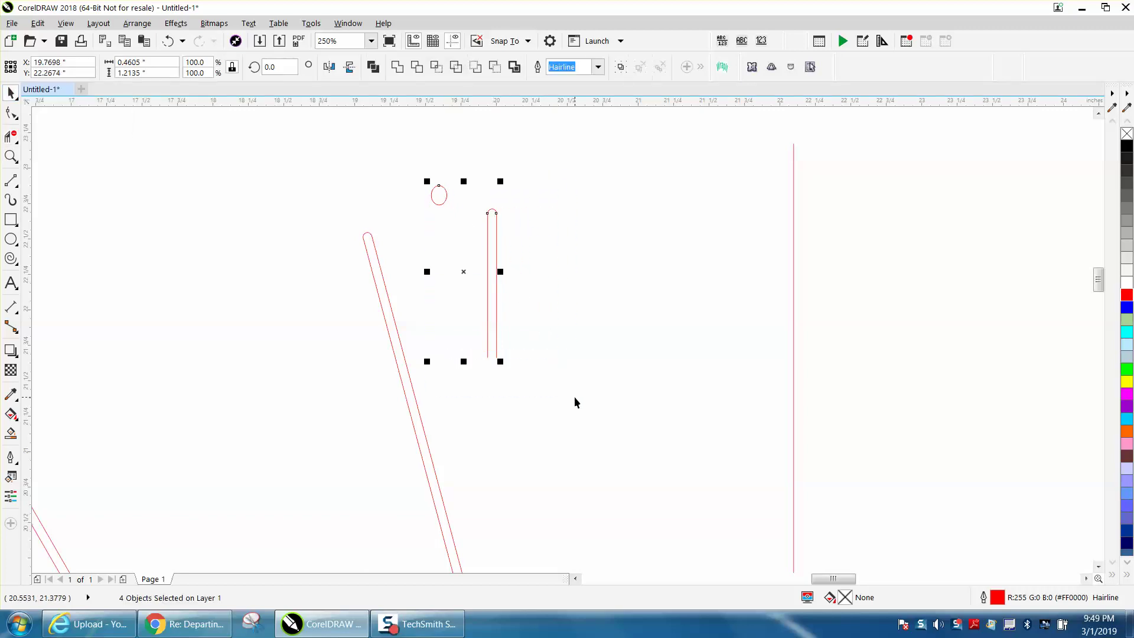
key(Delete)
scroll(384, 290, down, 2)
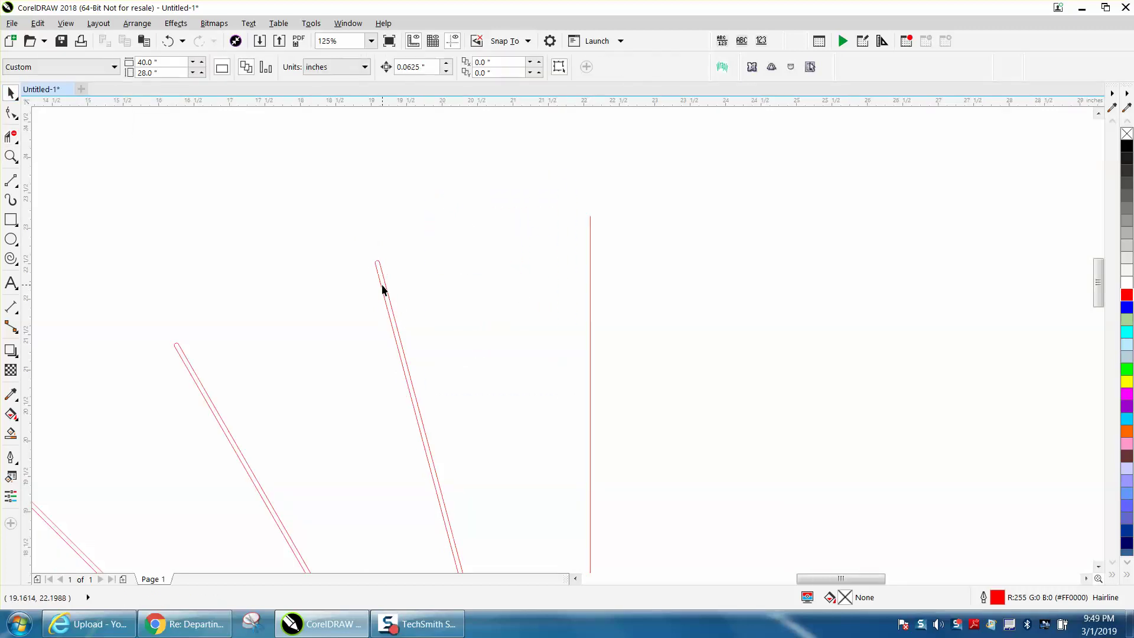
scroll(433, 318, down, 3)
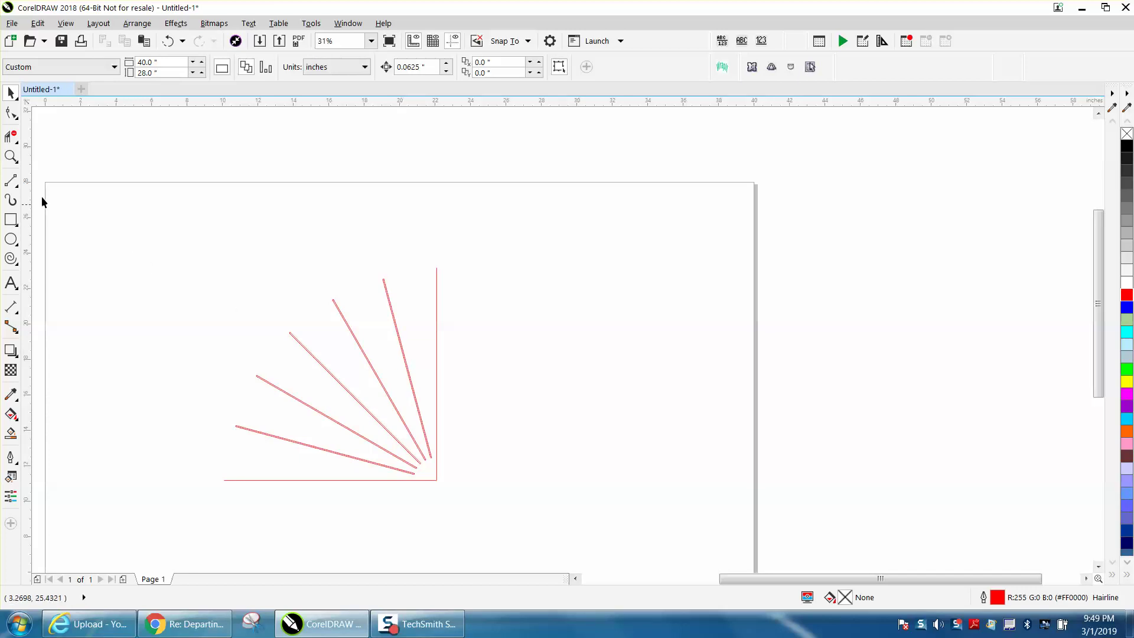
- Draw a new vertical line right of the fan with a 0.0625 in outline
click(11, 181)
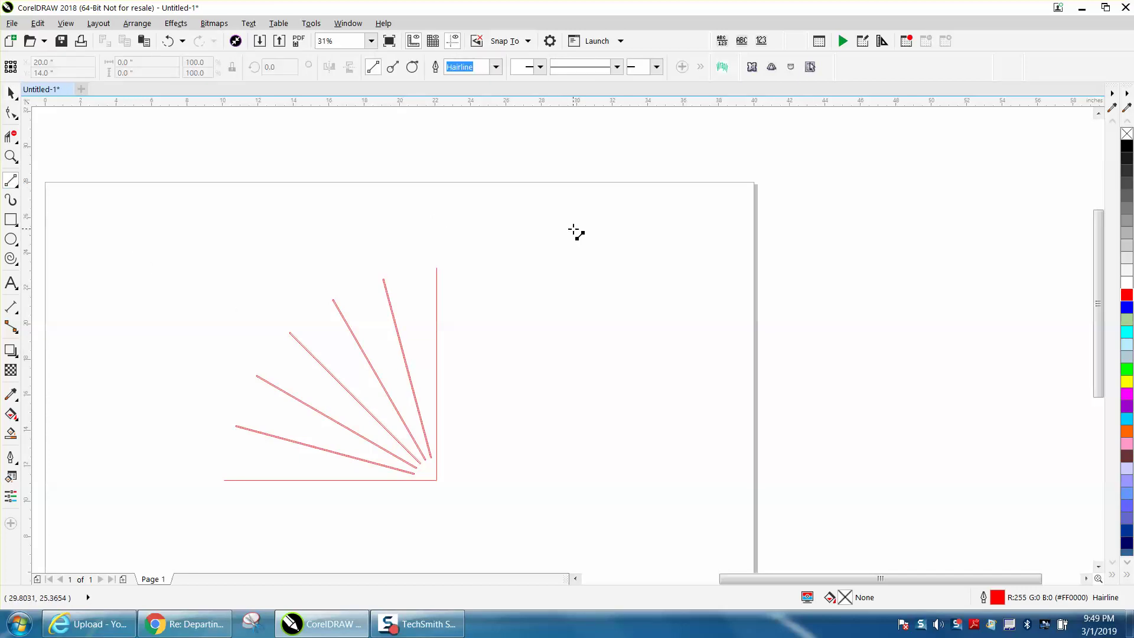
mouse_move(587, 242)
mouse_down()
mouse_move(561, 278)
mouse_move(544, 400)
mouse_move(587, 435)
mouse_up()
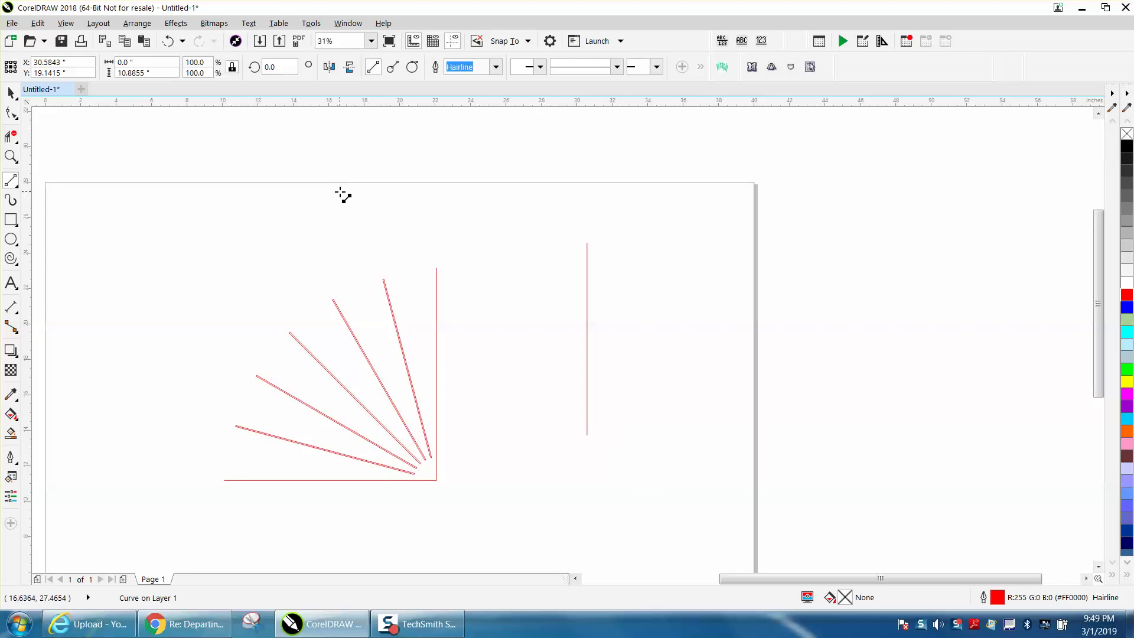
scroll(266, 179, up, 1)
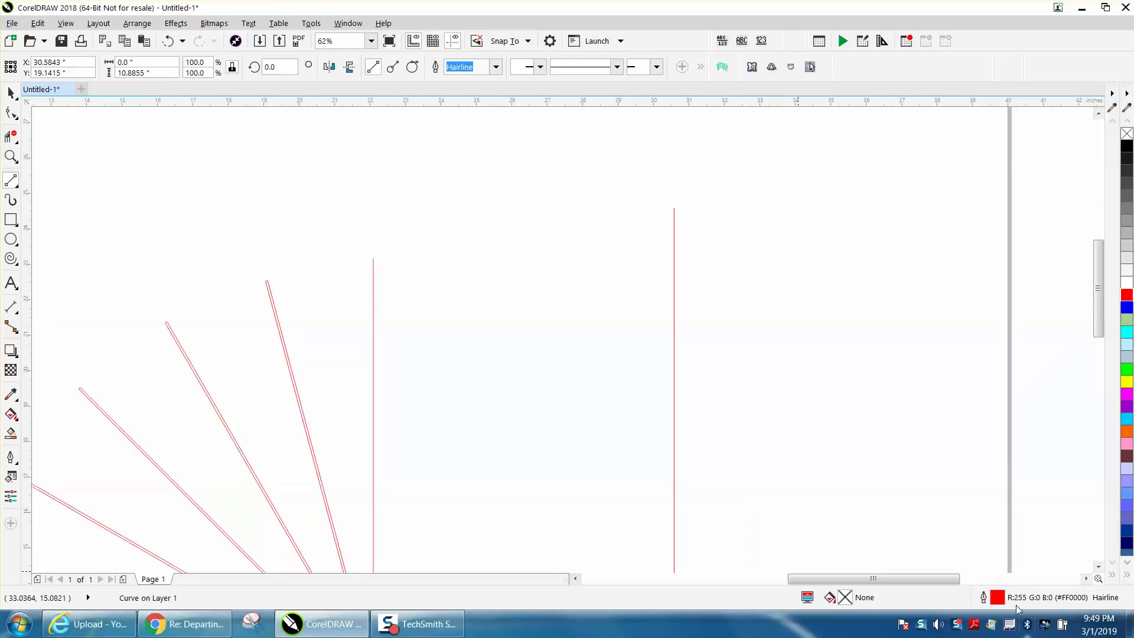
double_click(998, 598)
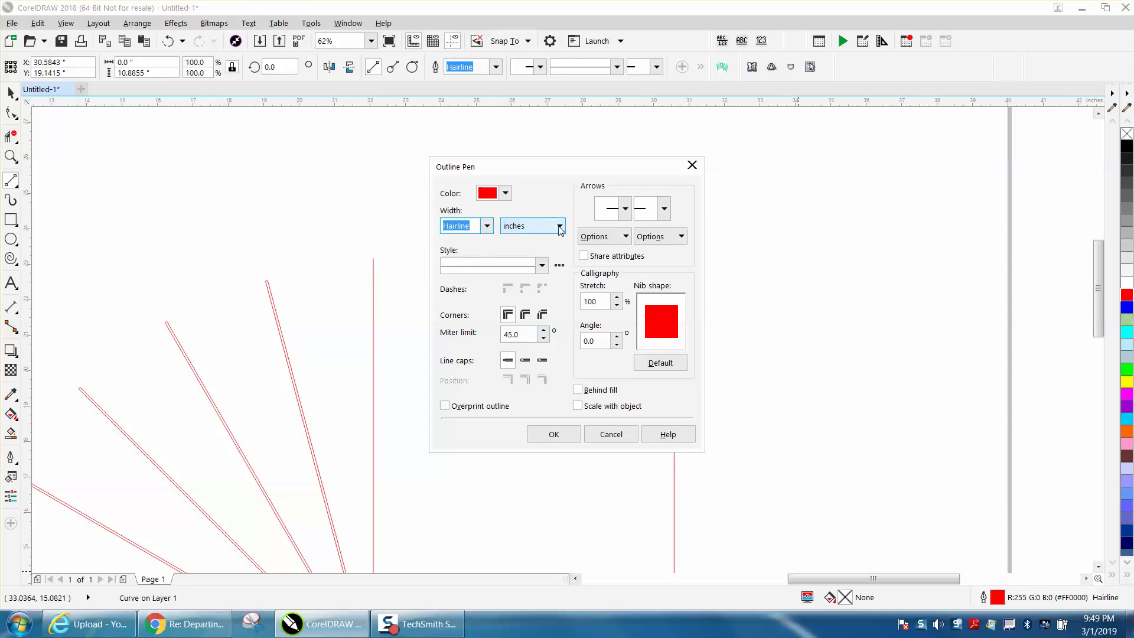
click(486, 227)
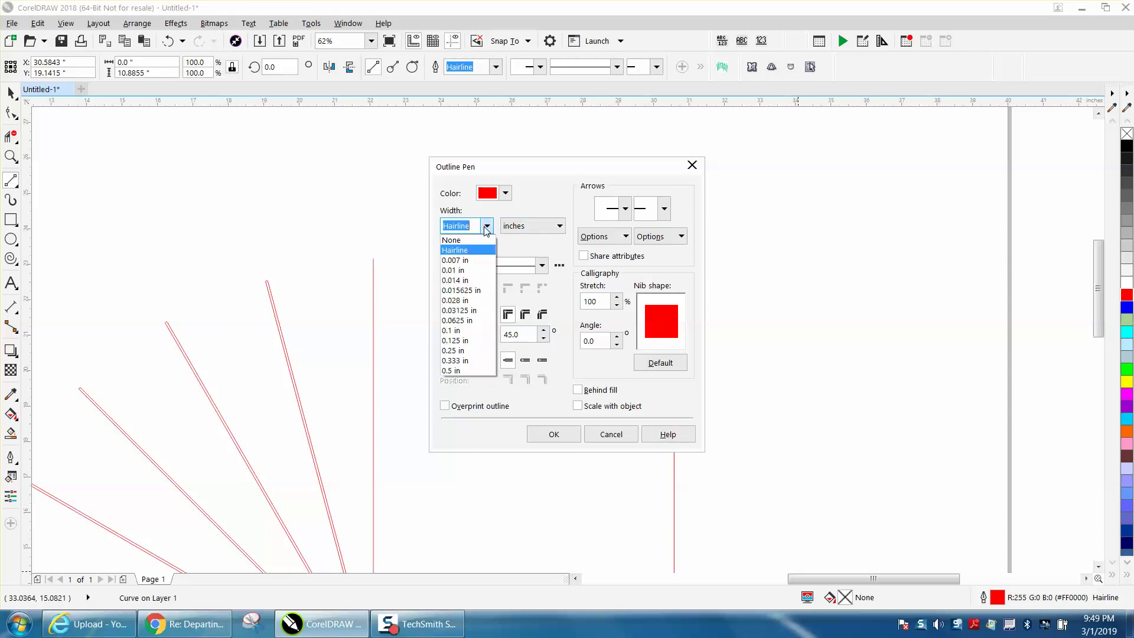
click(469, 321)
click(564, 436)
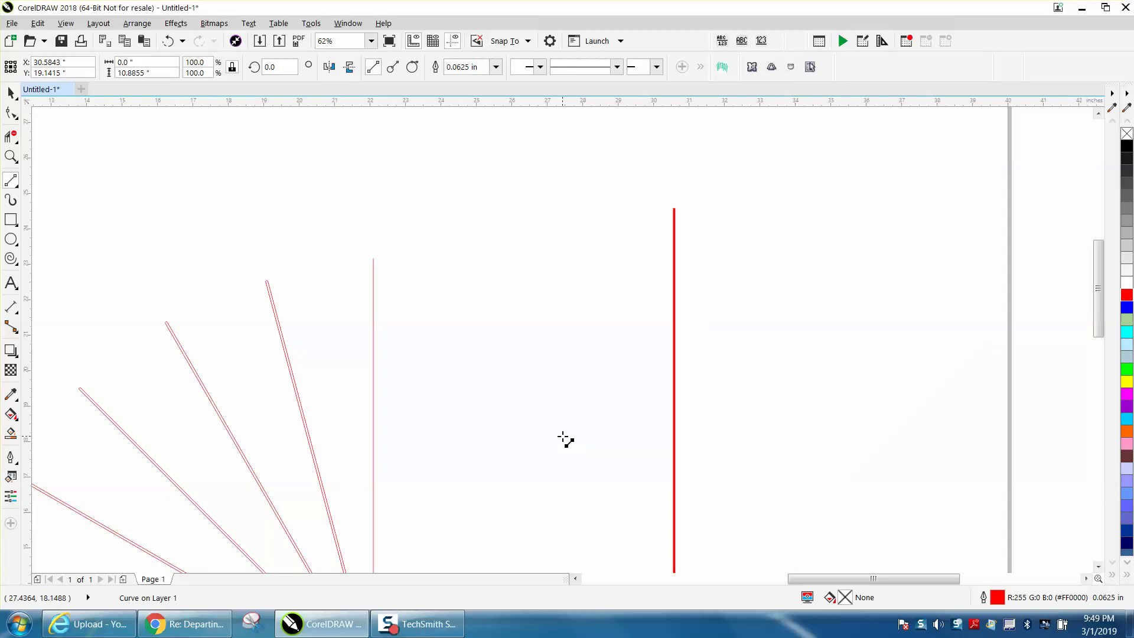
- Reapply the 0.0625 in outline width to the line, now with round end caps
click(16, 161)
click(59, 157)
drag(626, 186, 739, 254)
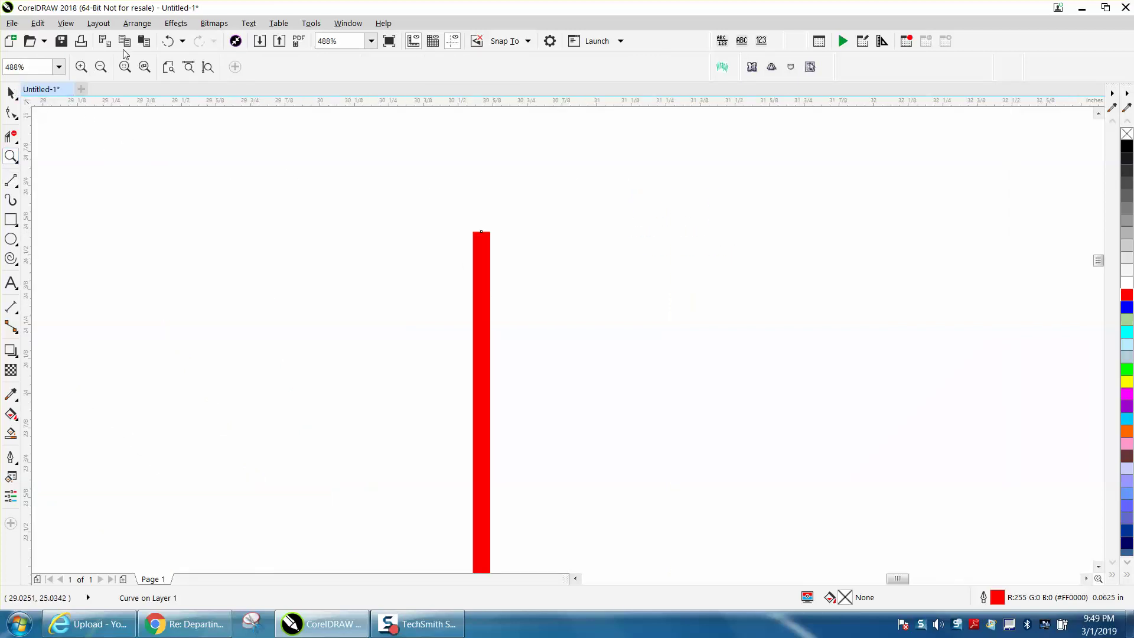
click(168, 42)
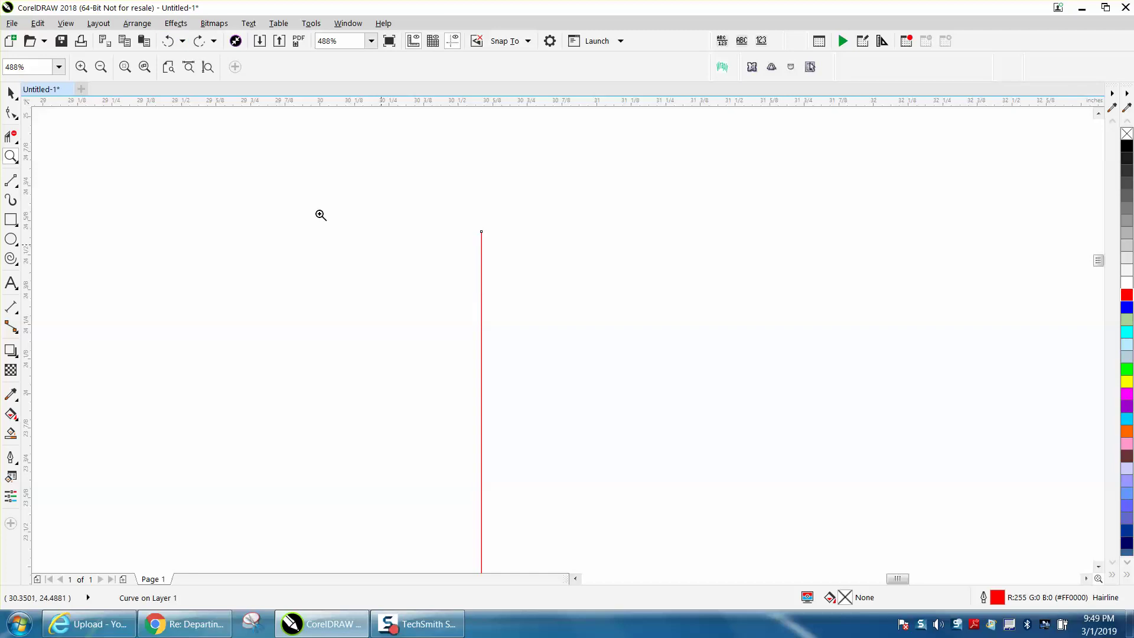
double_click(996, 602)
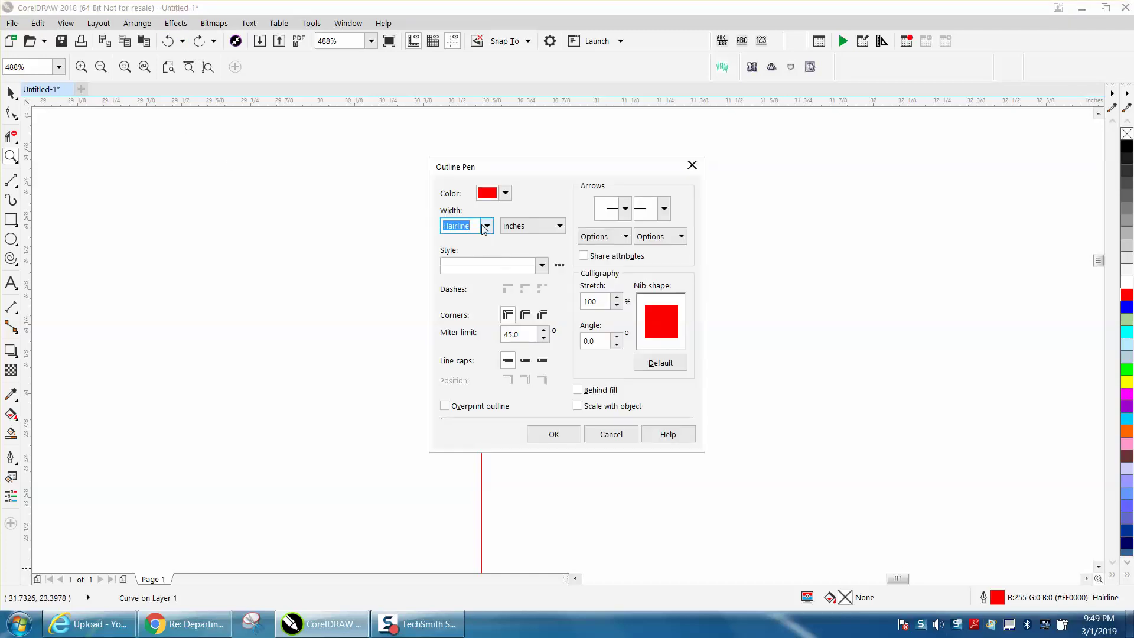
click(486, 226)
click(468, 321)
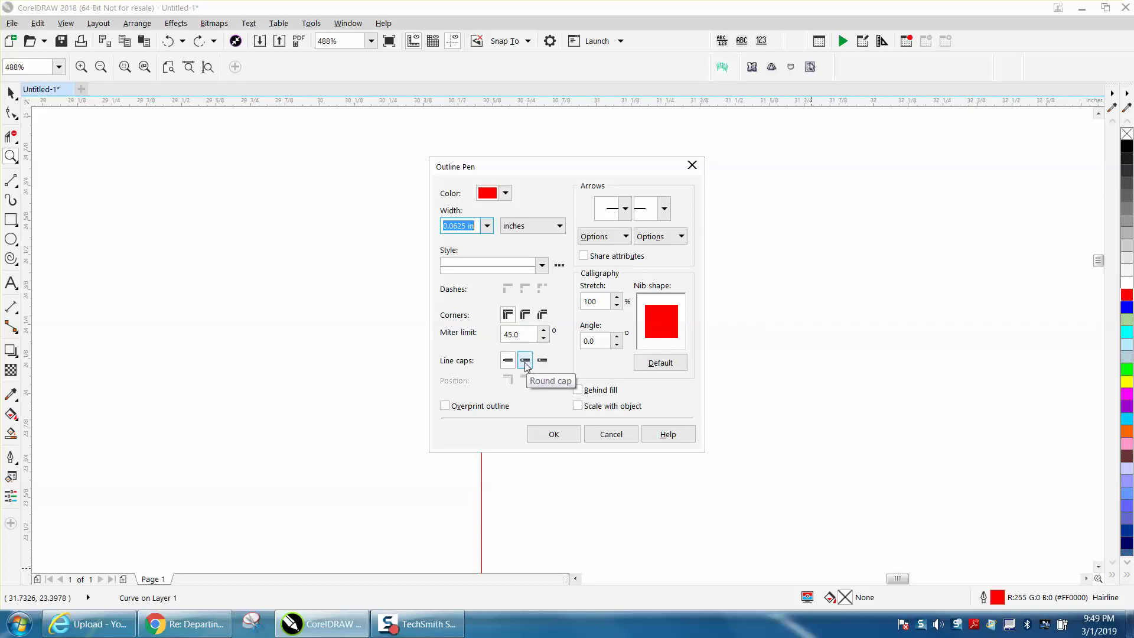
click(525, 363)
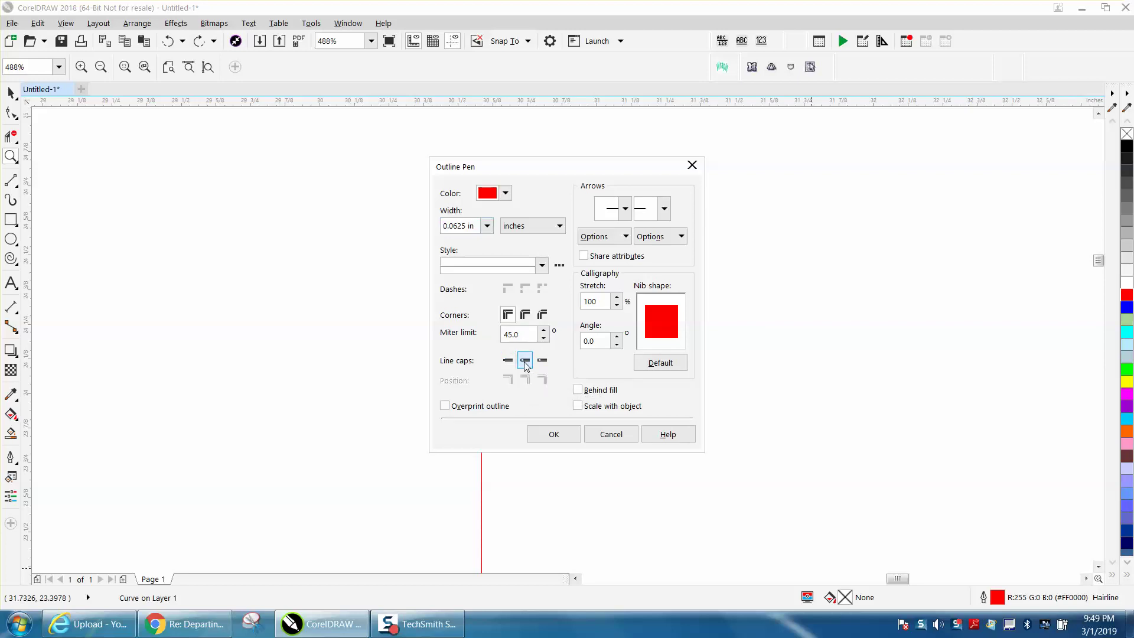
click(562, 434)
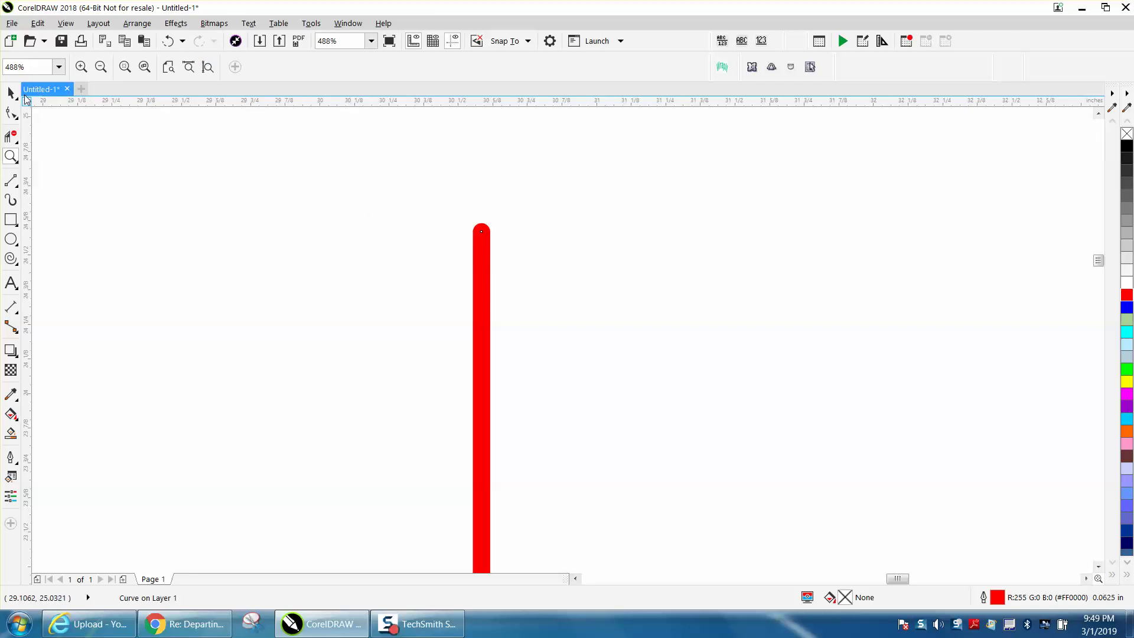
- Convert the line's outline to an object and apply a 1-step, 0.001" contour
click(11, 93)
click(137, 23)
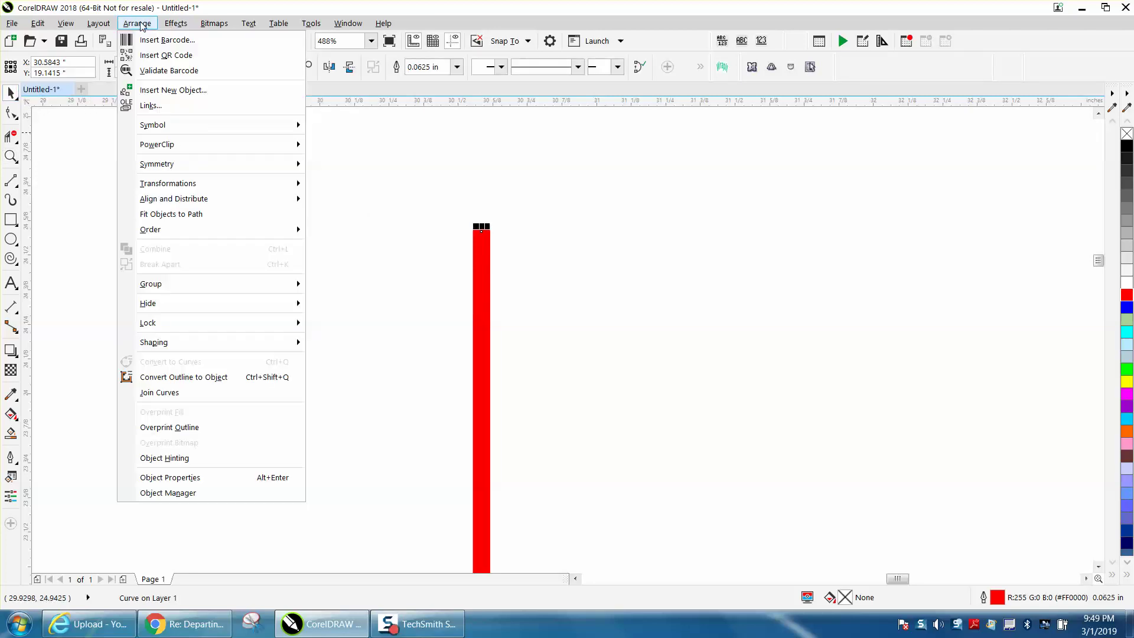
click(214, 379)
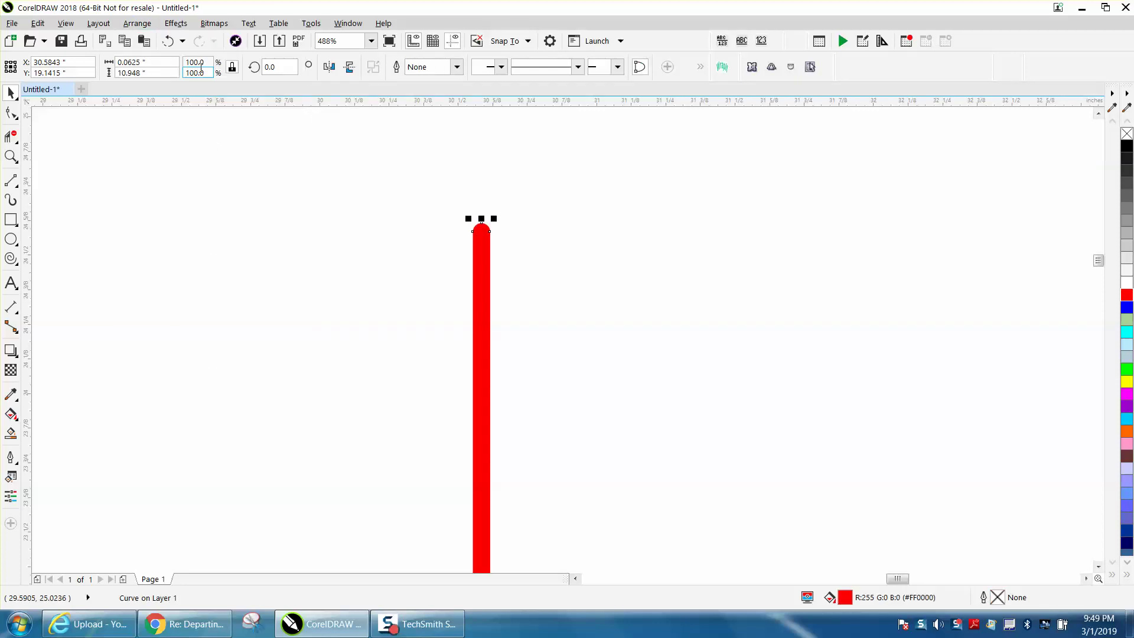
click(177, 24)
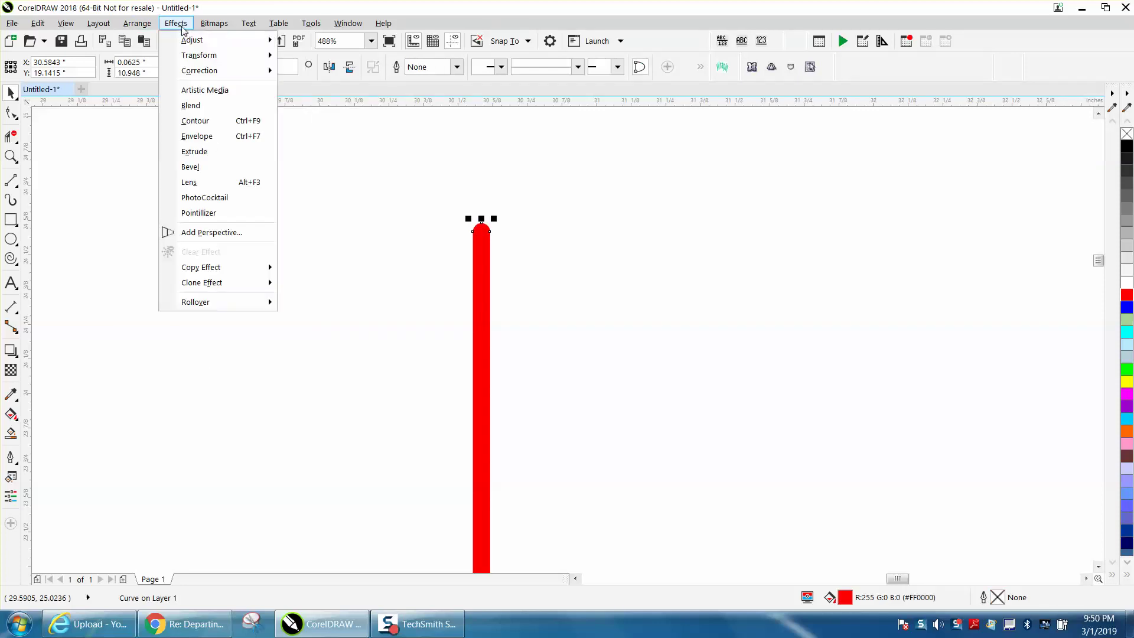
click(194, 121)
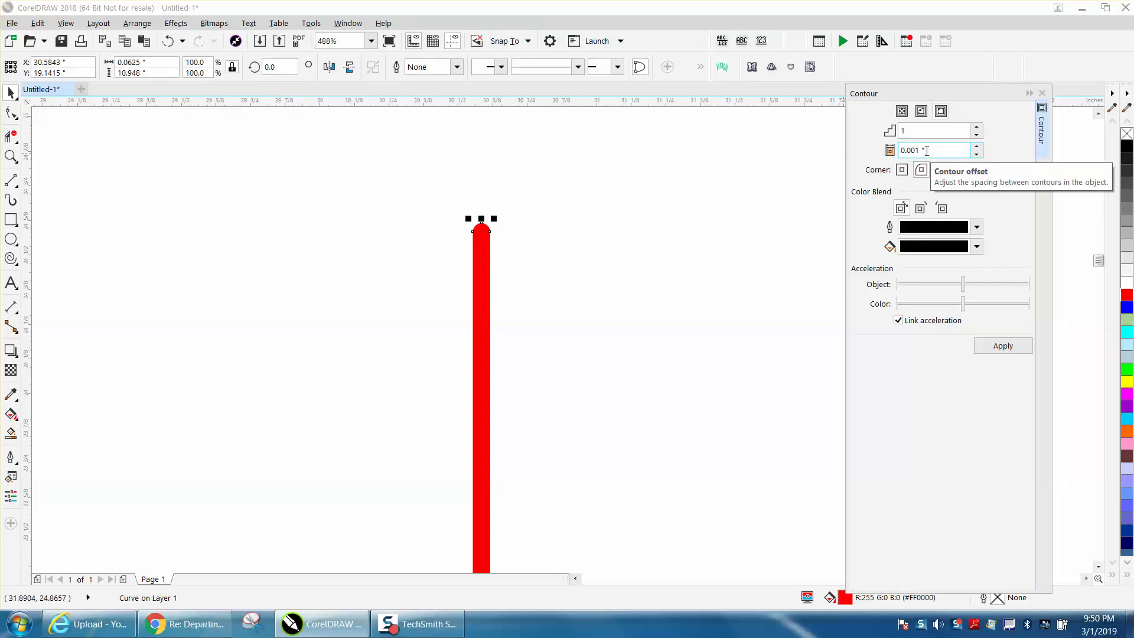
click(1004, 351)
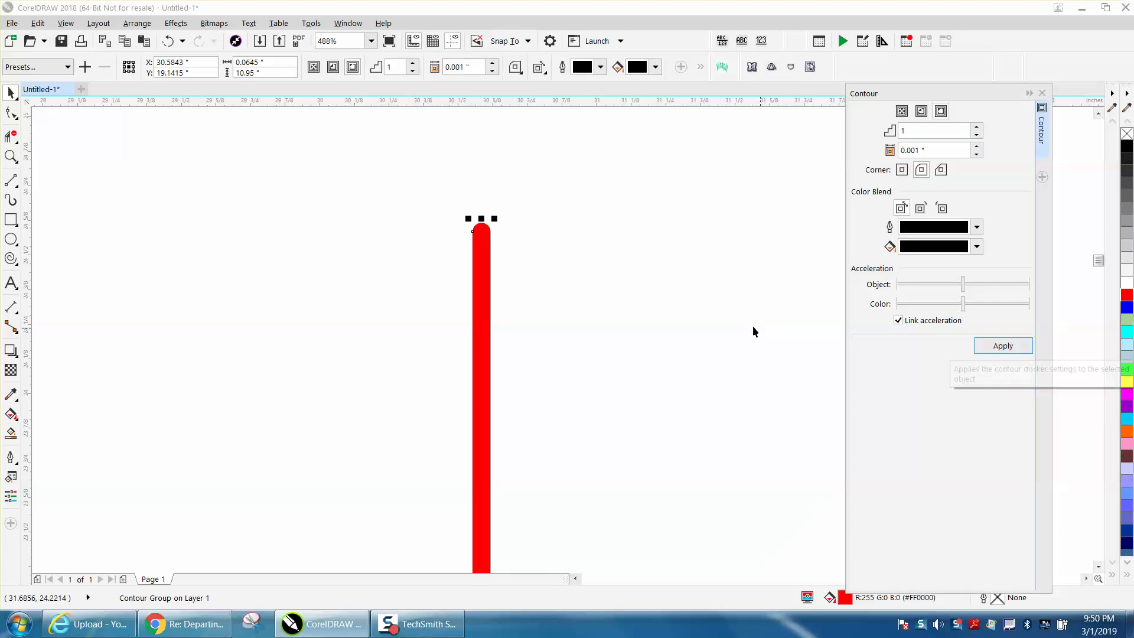
- Zoom in on the red shape's top and break the contour group apart
key(z)
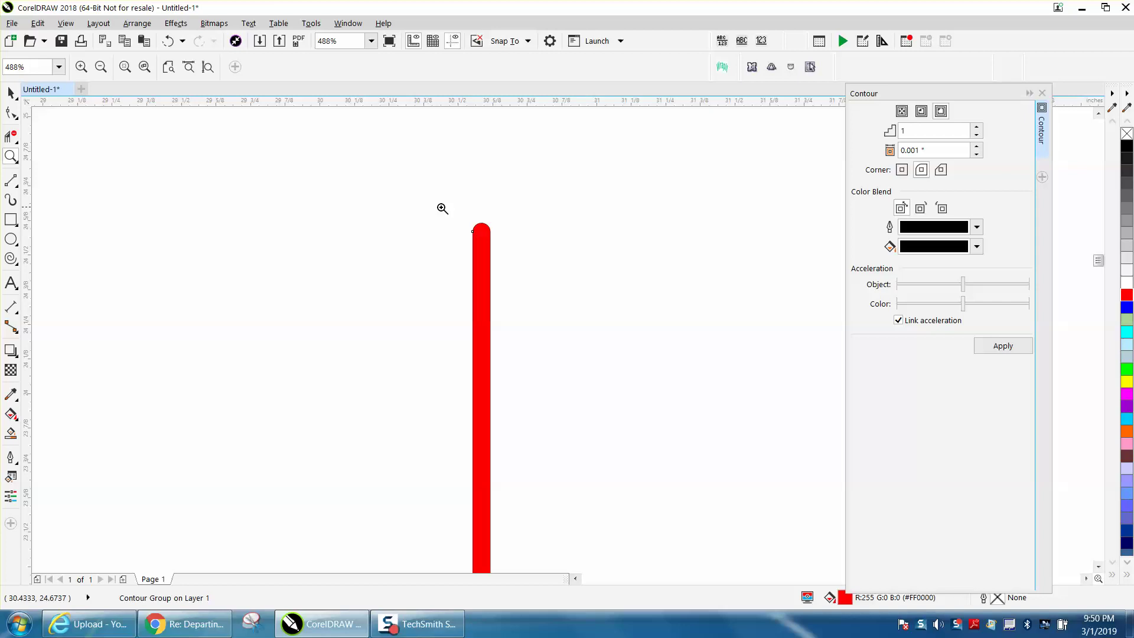
drag(450, 210, 534, 249)
click(10, 93)
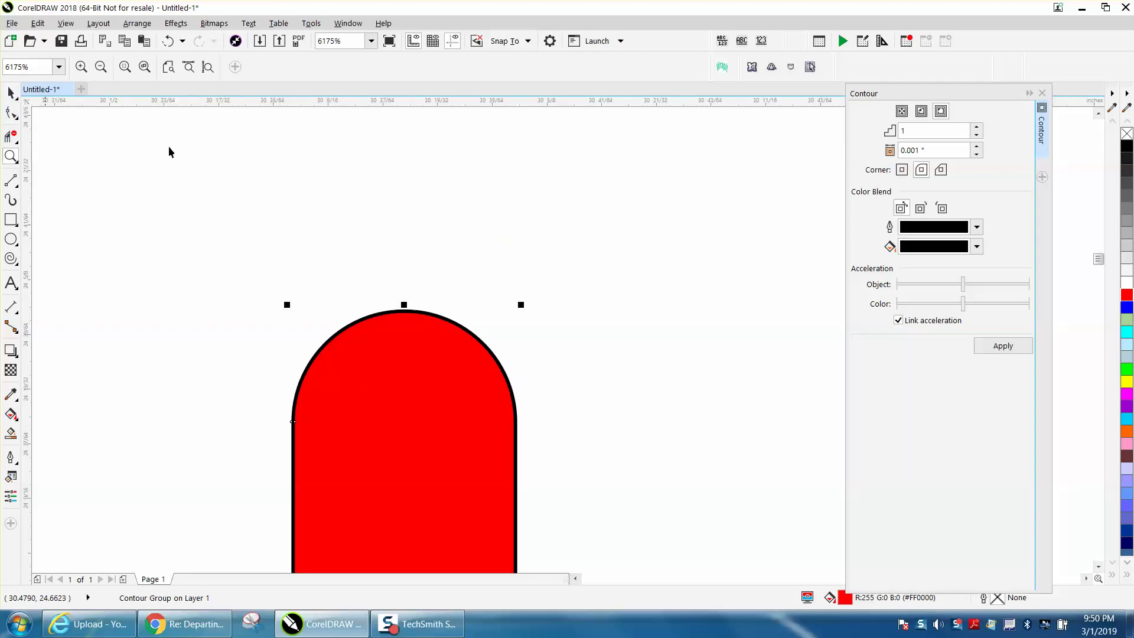
click(138, 23)
click(207, 264)
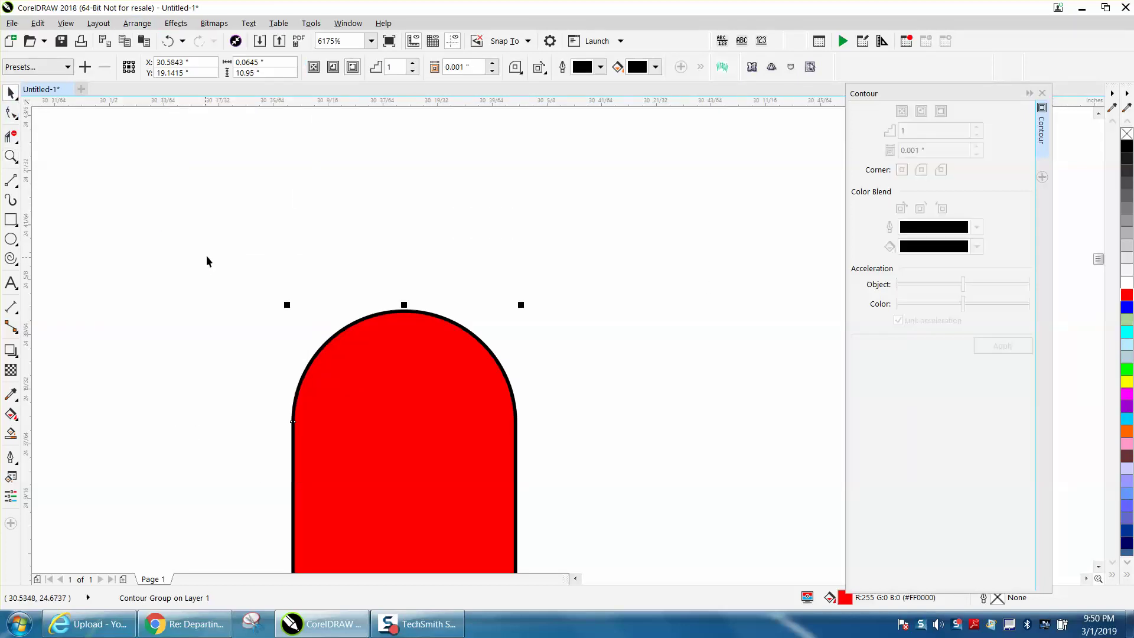
scroll(266, 173, down, 6)
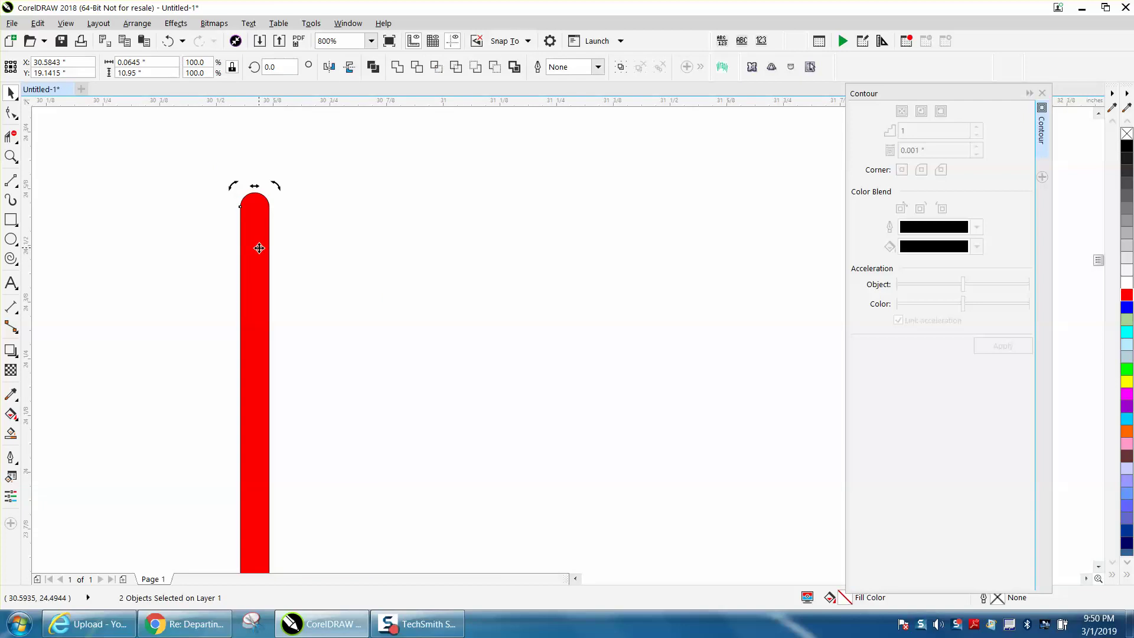
- Make the black inner shape unfilled with a red outline and delete the solid red bar
click(325, 242)
drag(260, 258, 429, 253)
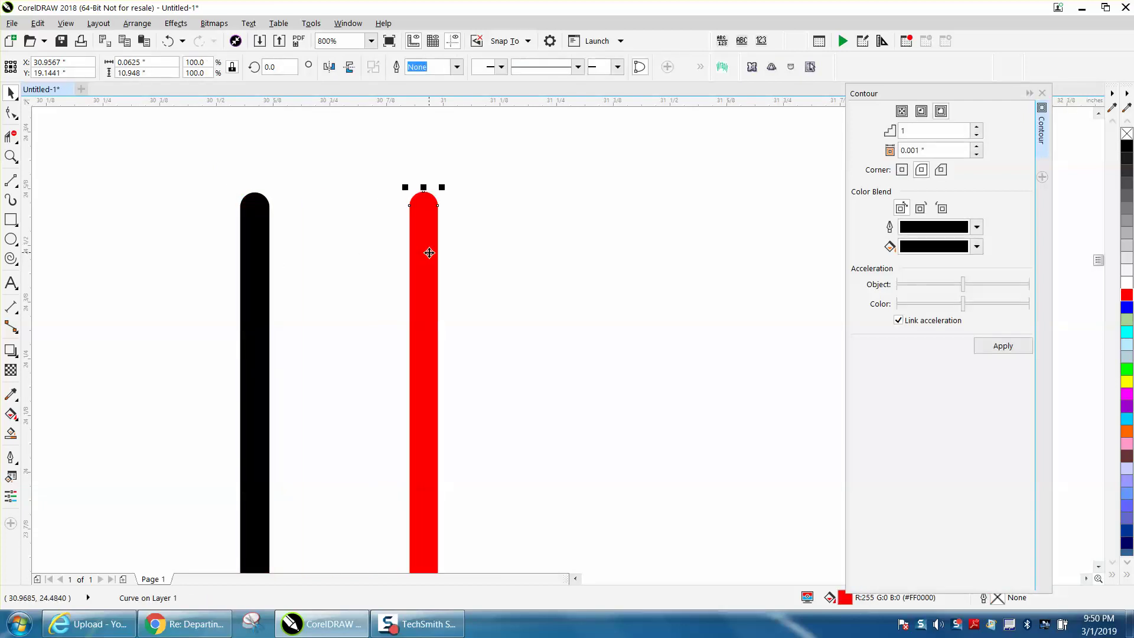
click(263, 255)
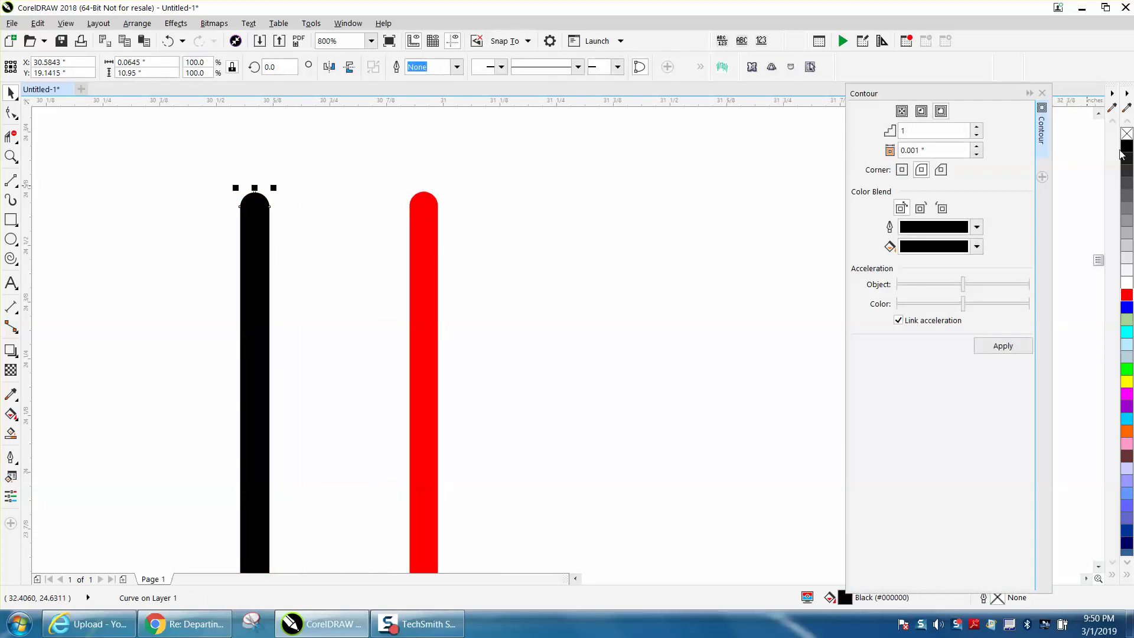
click(1126, 135)
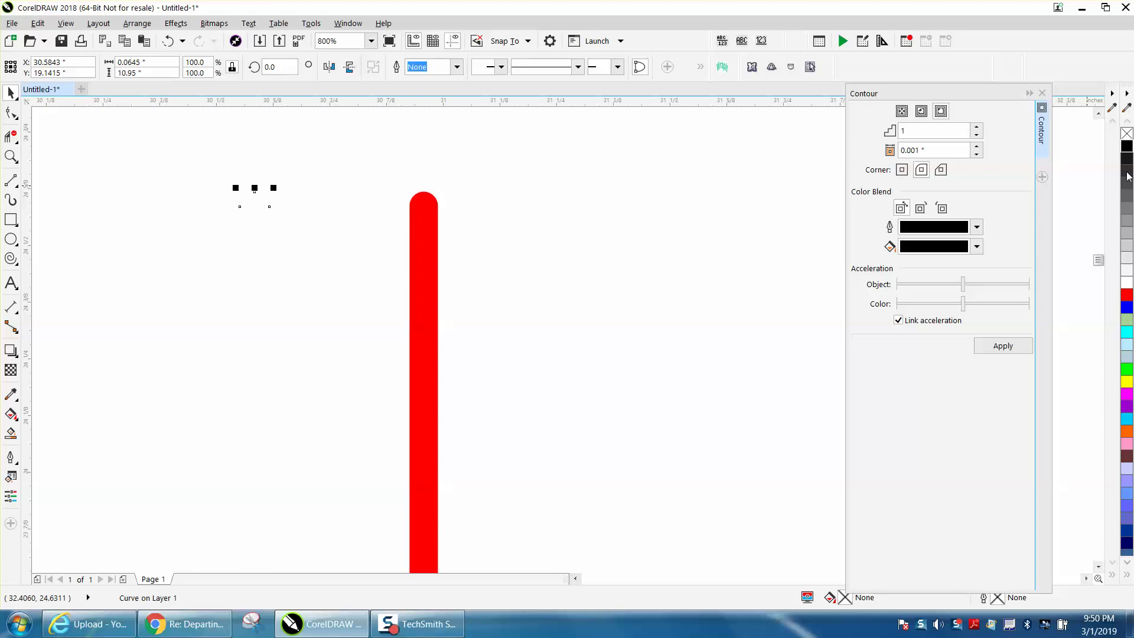
right_click(1128, 298)
click(436, 272)
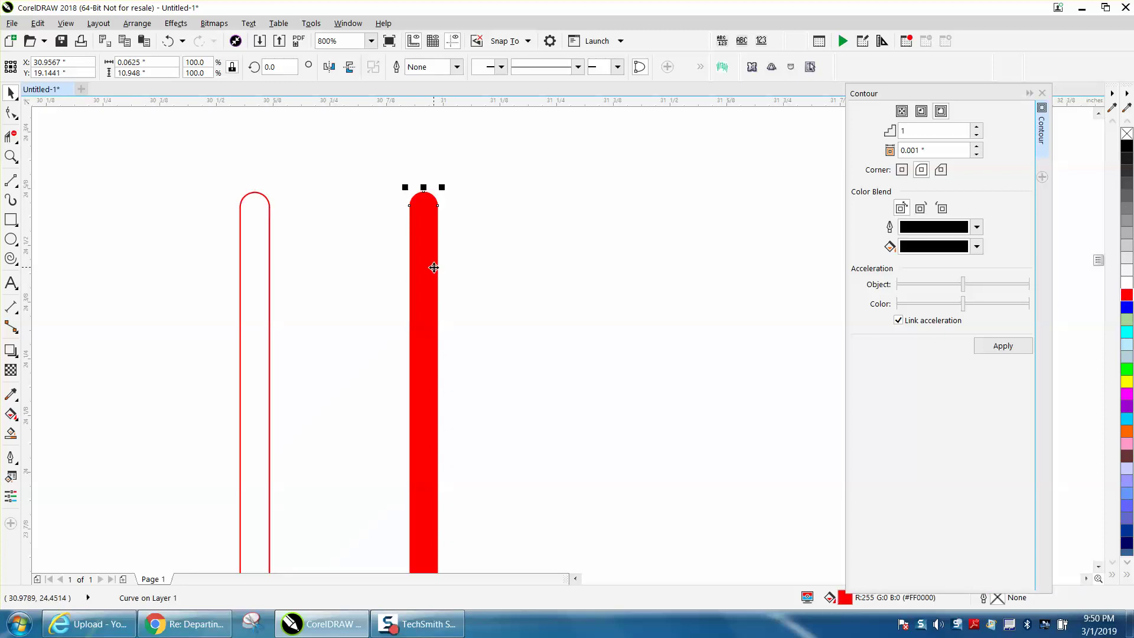
key(Delete)
scroll(390, 248, down, 5)
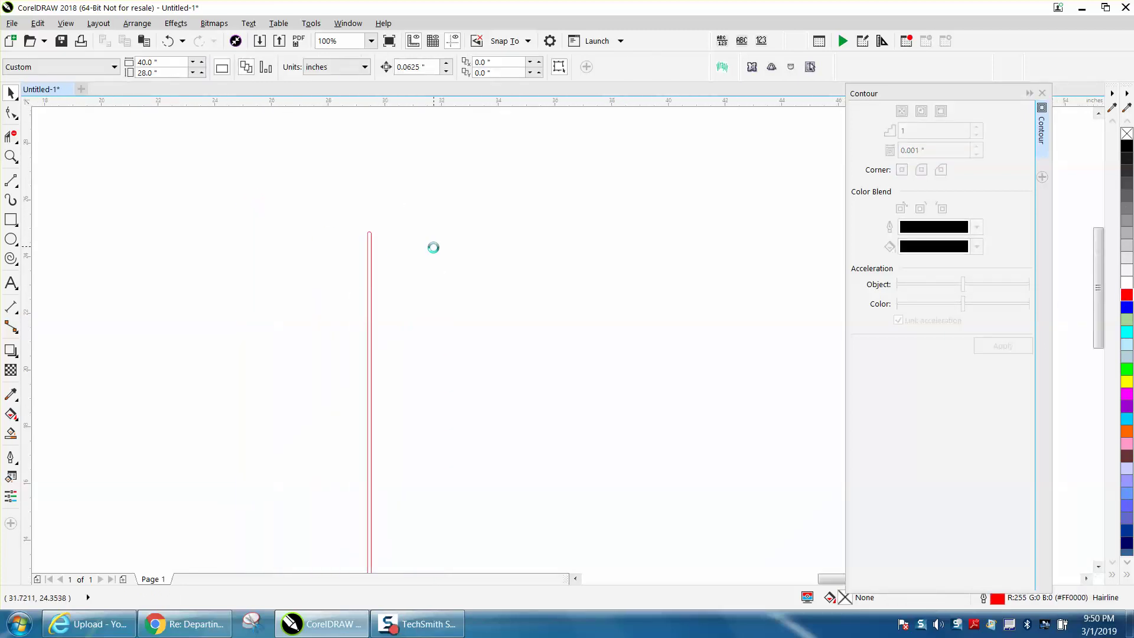
- Delete all the old slanted fan lines
scroll(351, 322, down, 1)
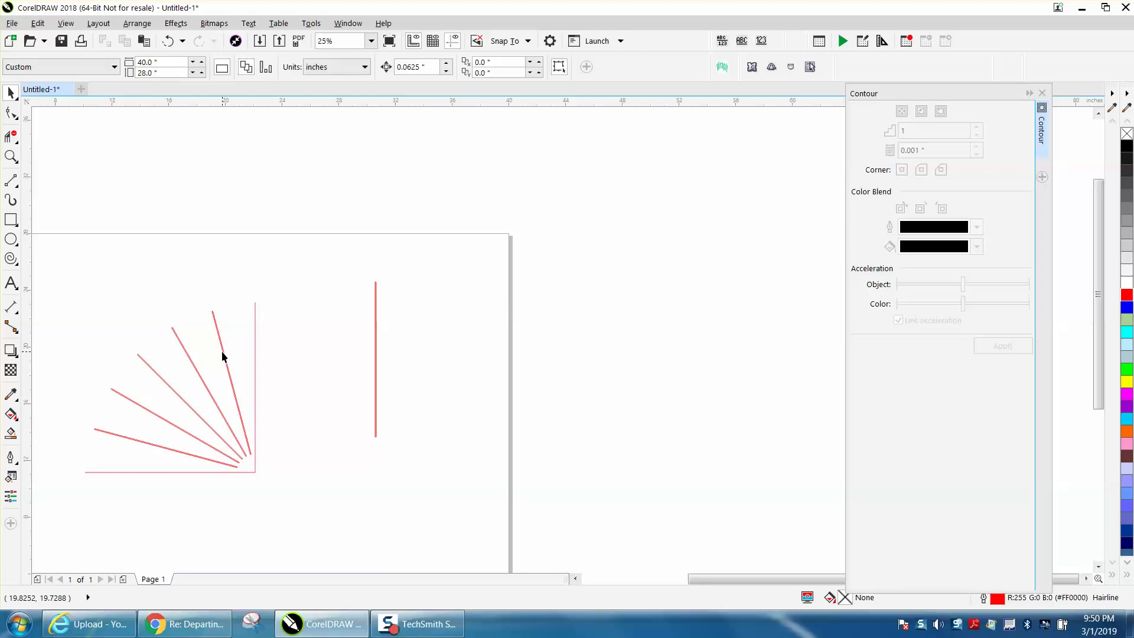
click(223, 352)
key(Delete)
drag(230, 452, 250, 463)
key(Delete)
click(210, 465)
key(Delete)
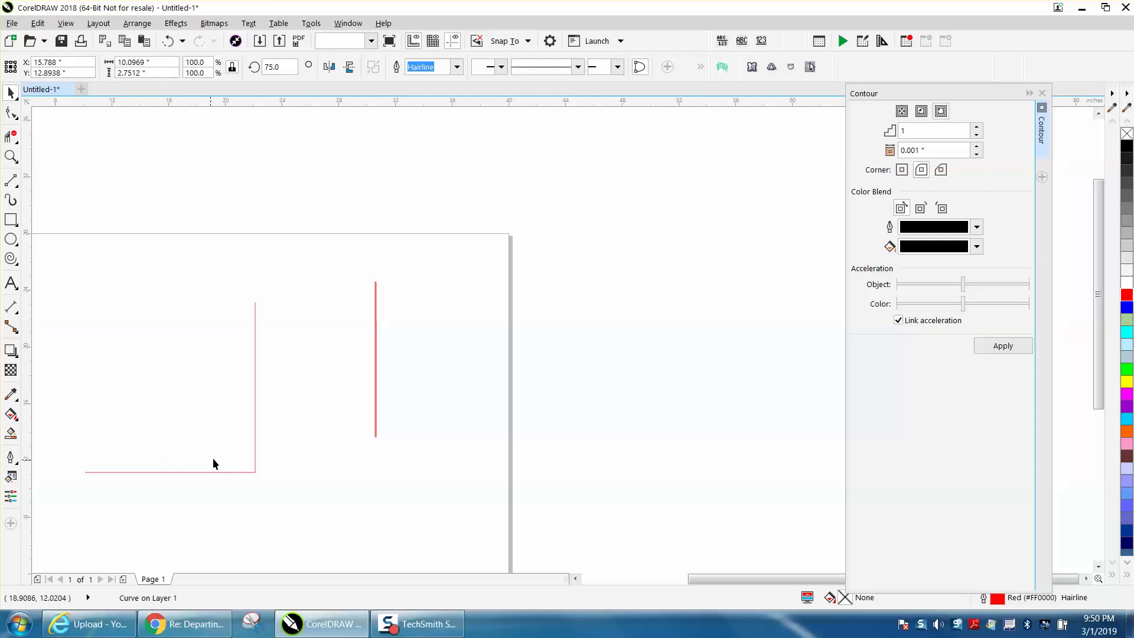
- Move the red outlined line onto the vertical line at the base's end and zoom in
click(374, 379)
drag(362, 385, 256, 403)
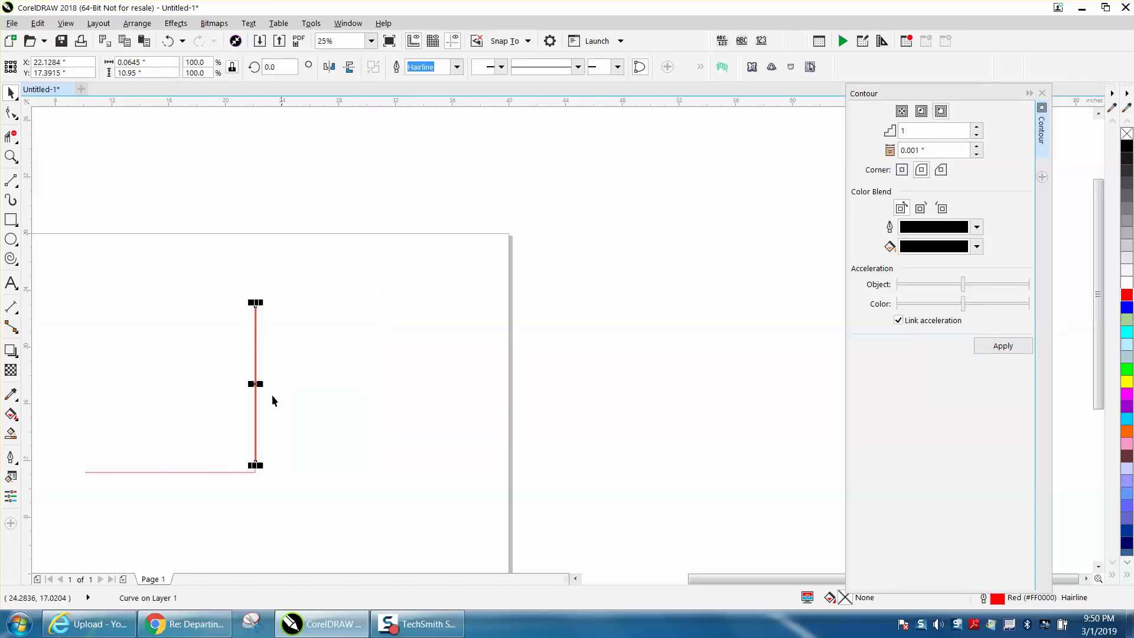
click(11, 157)
drag(62, 272, 433, 504)
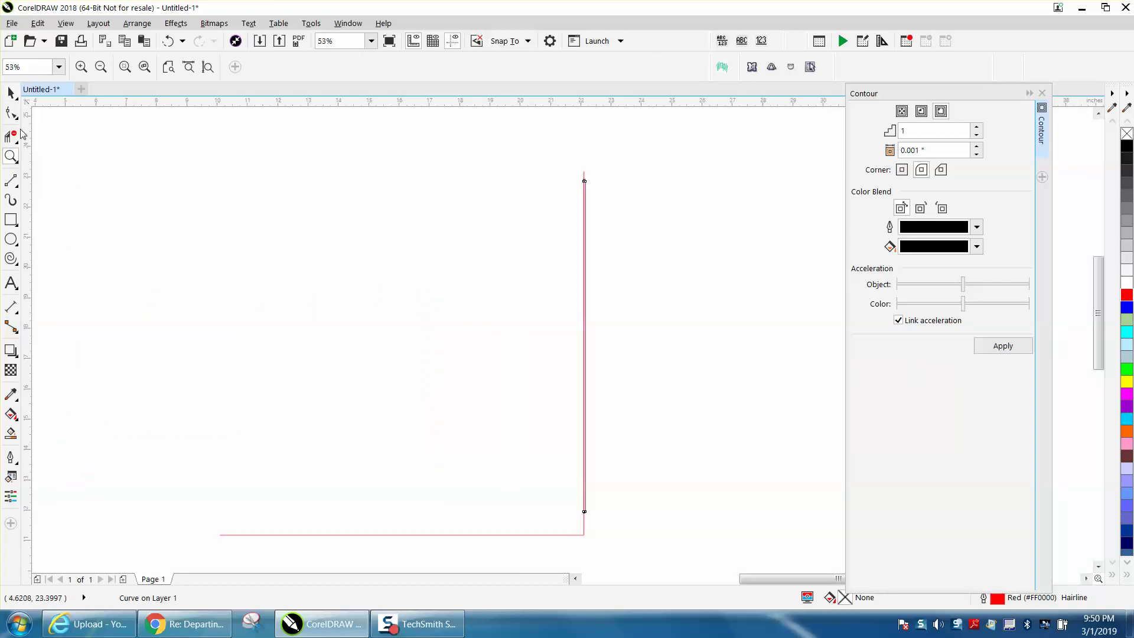
key(space)
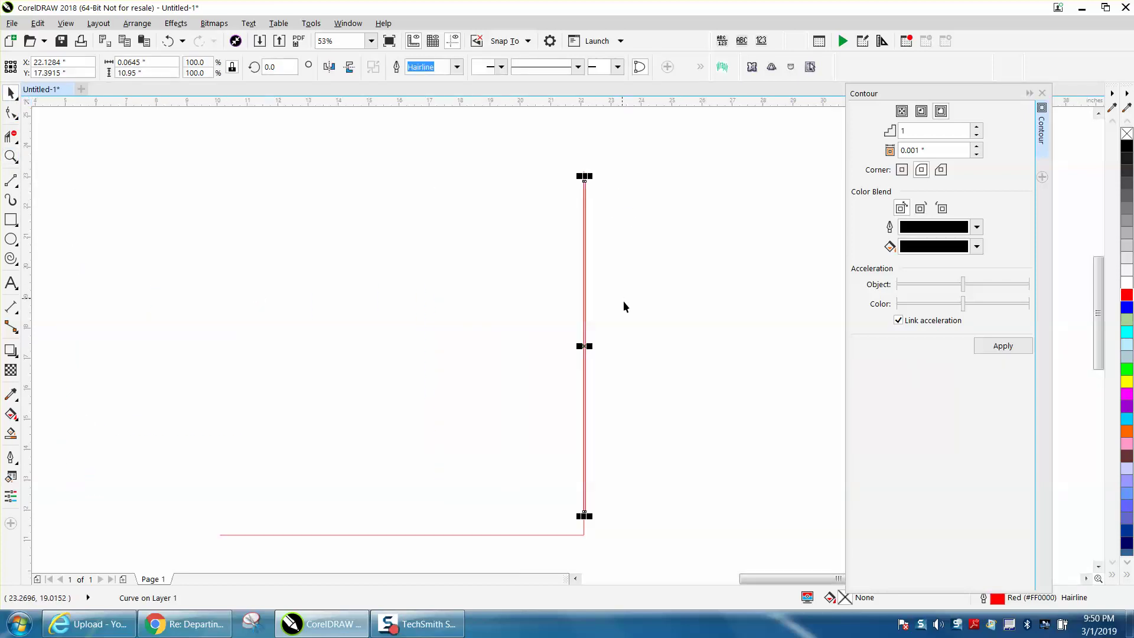
click(589, 346)
click(273, 67)
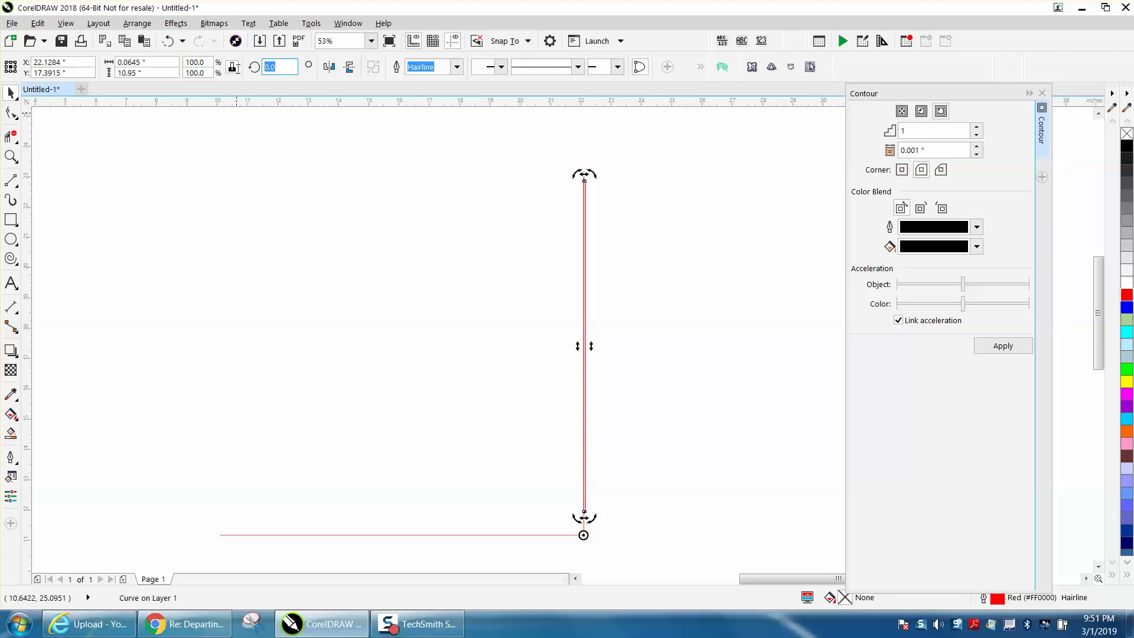
text(35)
key(Return)
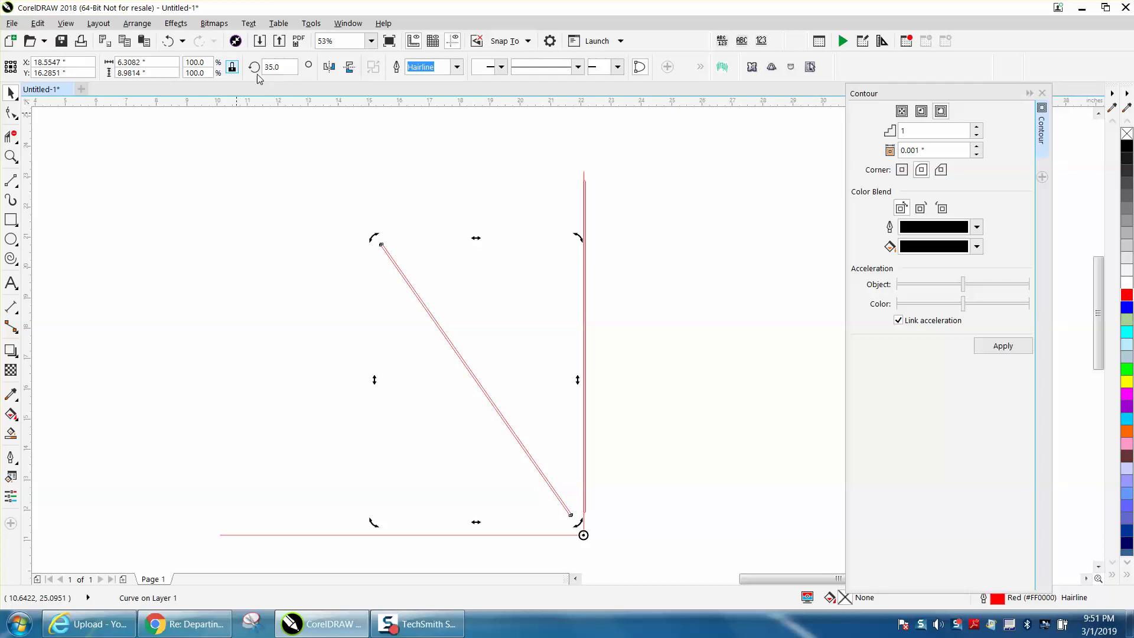
key(Delete)
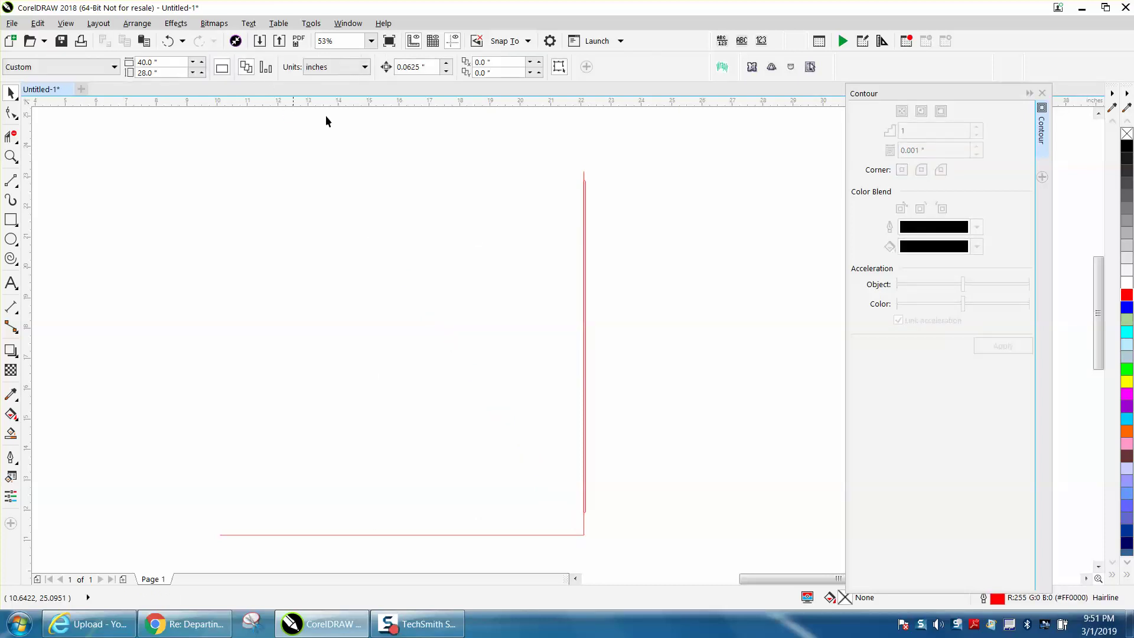
click(584, 233)
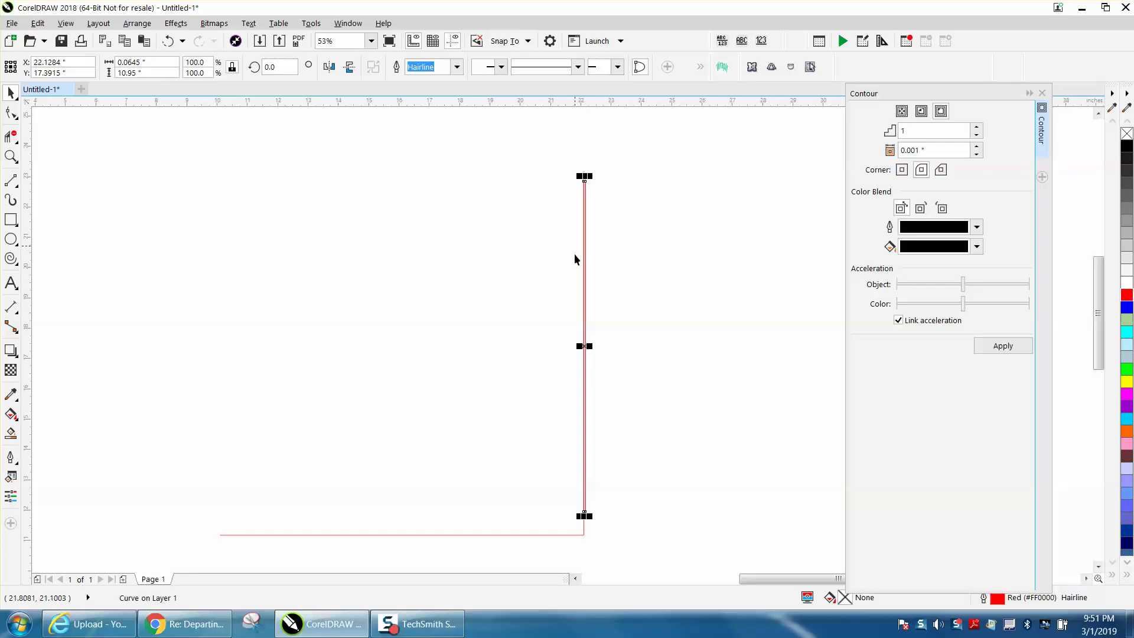
- Set the red line's rotation centre at its bottom end and add a 15° rotated copy
click(589, 286)
click(584, 289)
click(585, 286)
drag(584, 346, 583, 535)
click(273, 66)
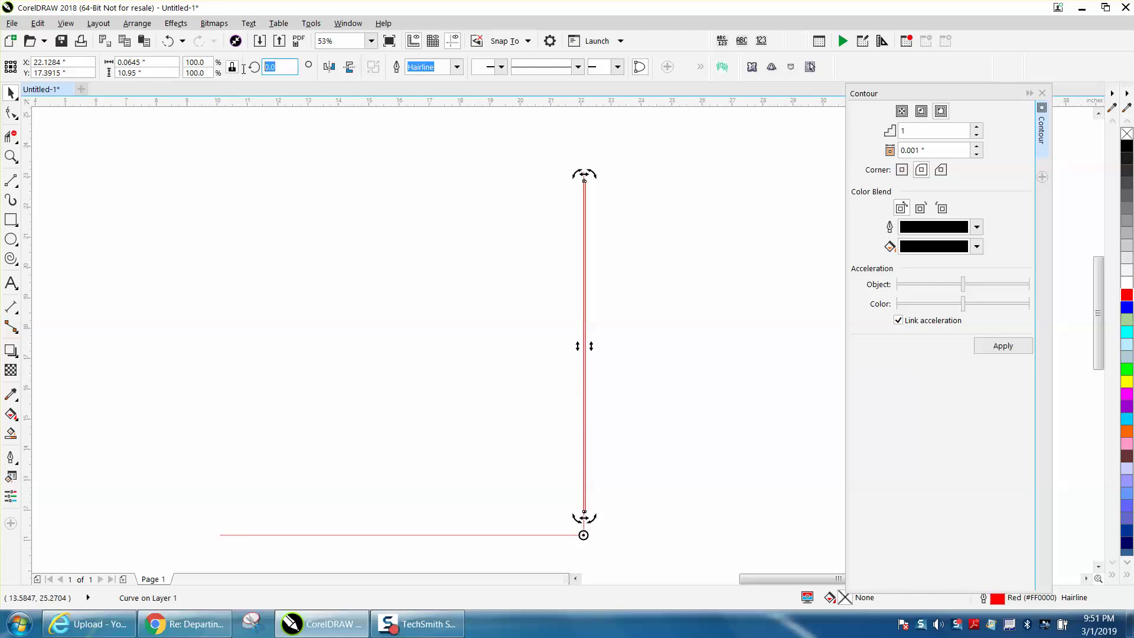
text(15)
key(Return)
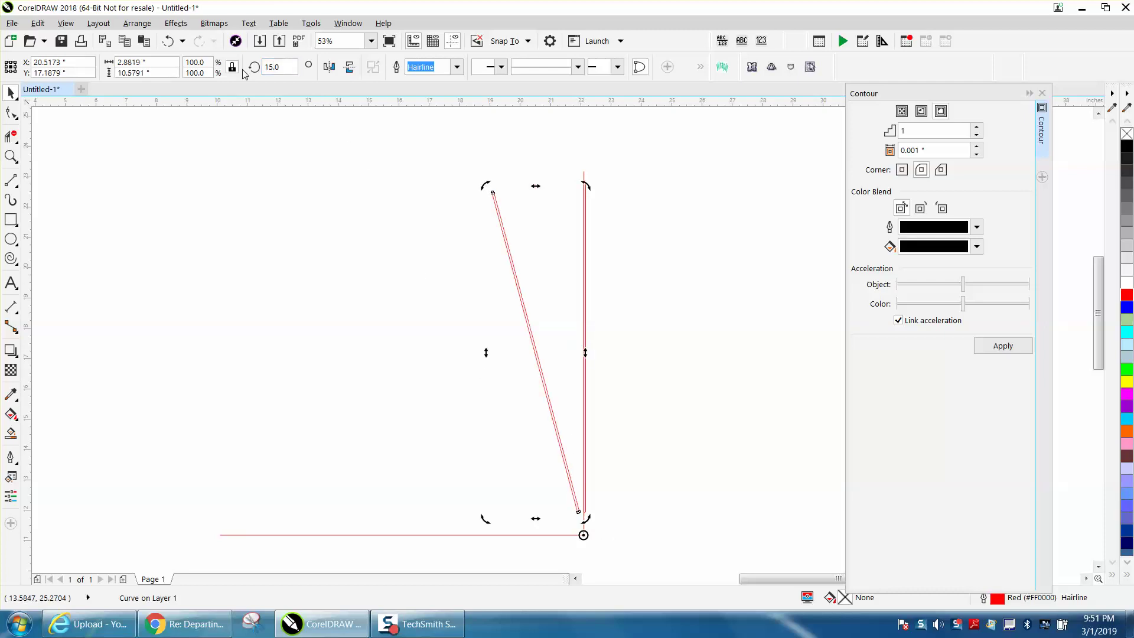
- Add a 30° copy, then repeat to create copies at 45°, 60°, 75° and 90°
double_click(278, 67)
text(30)
key(Return)
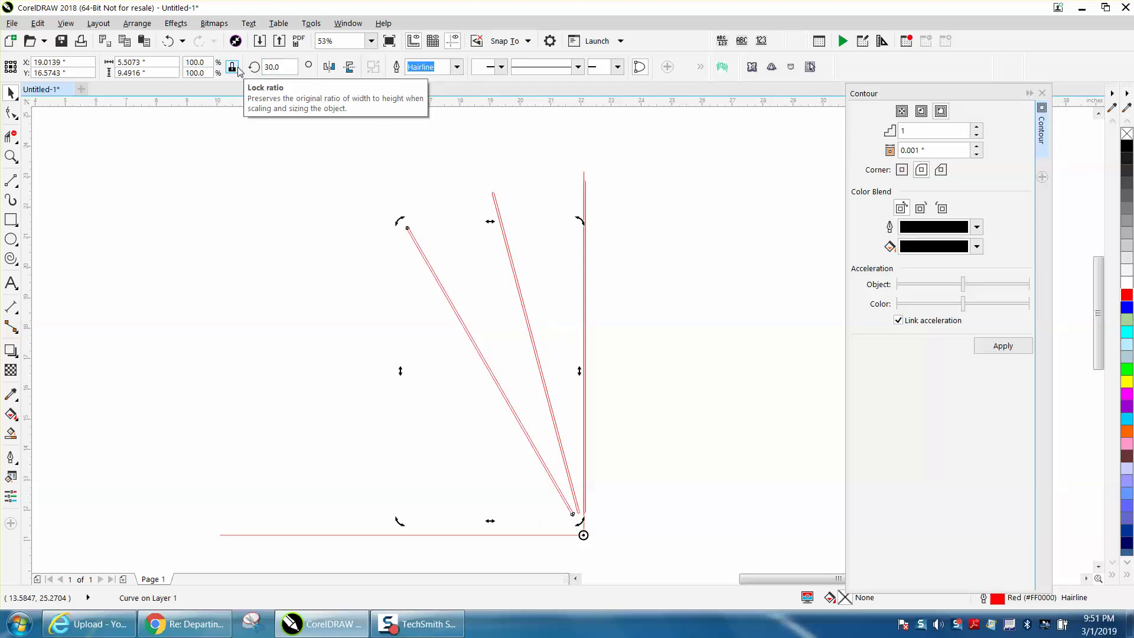
key(ctrl+r)
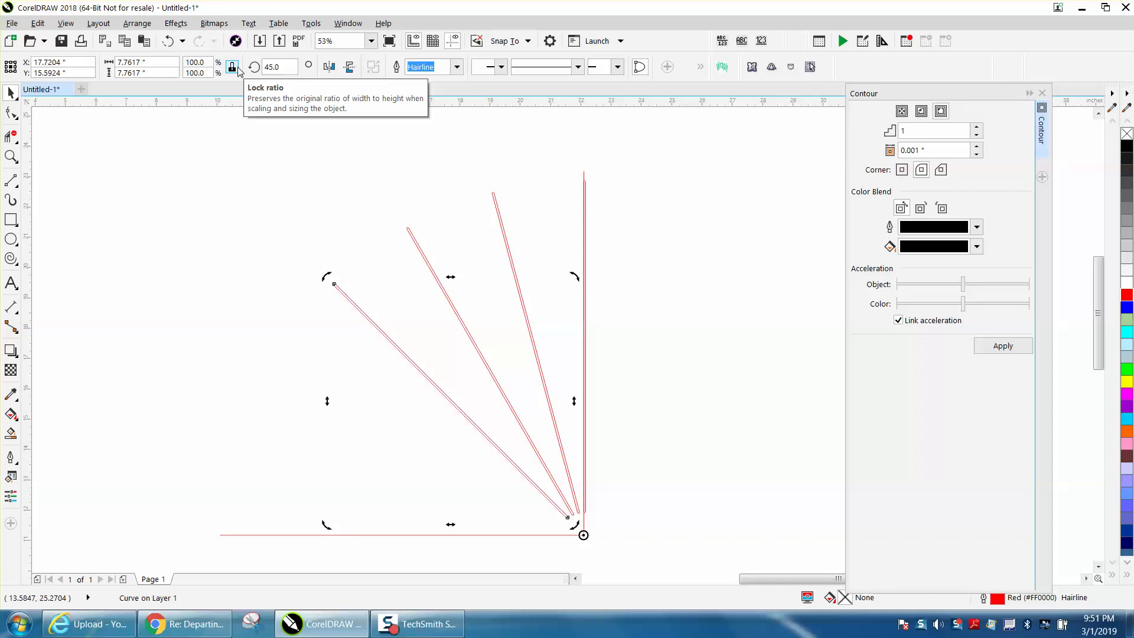
key(ctrl+r)
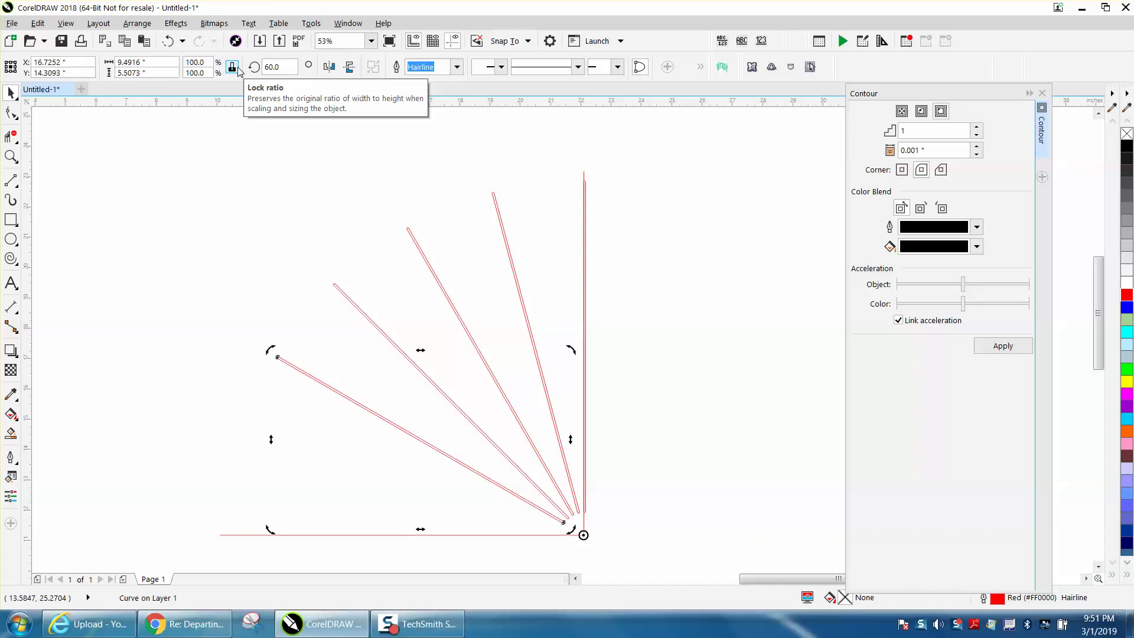
key(ctrl+r)
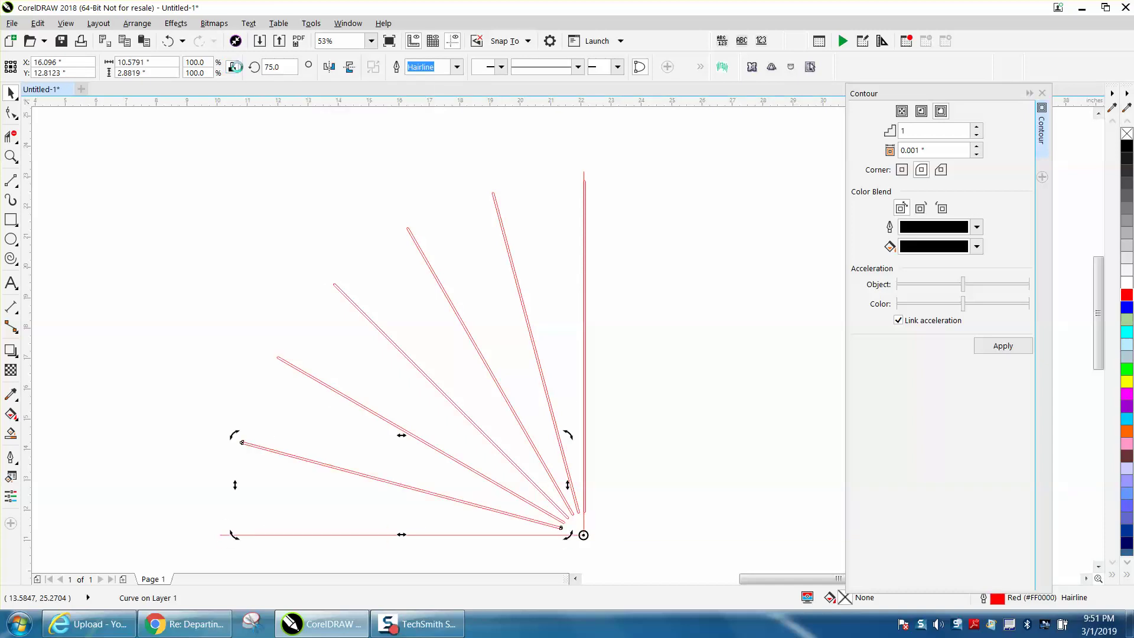
key(ctrl+r)
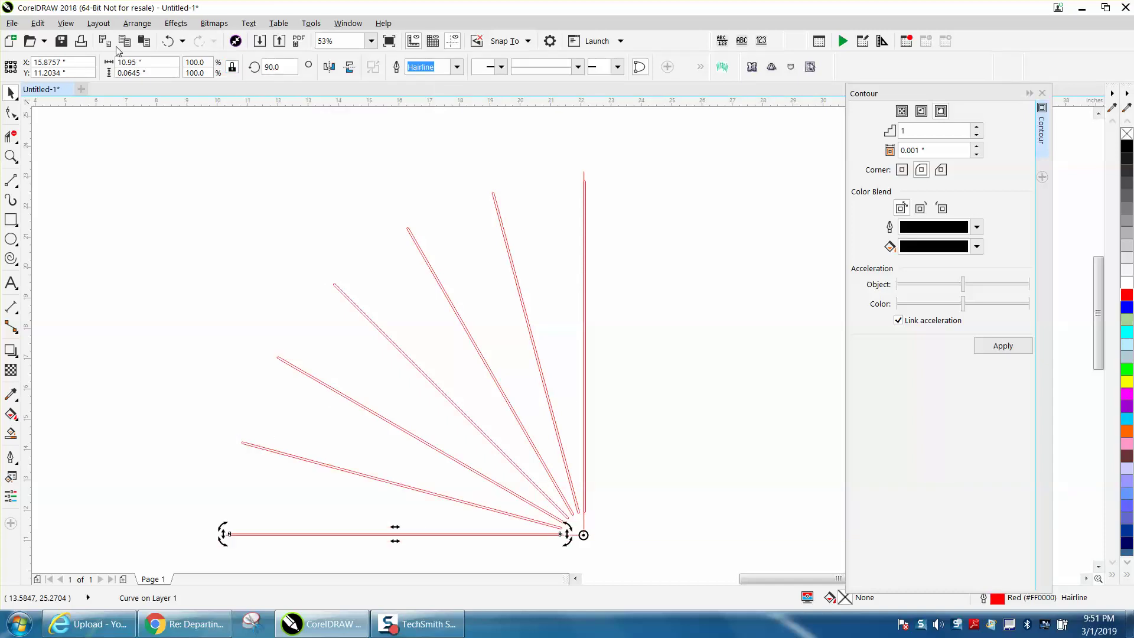
click(10, 156)
- Zoom in on the fan and delete the steepest diagonal line beside the vertical
drag(227, 527, 305, 554)
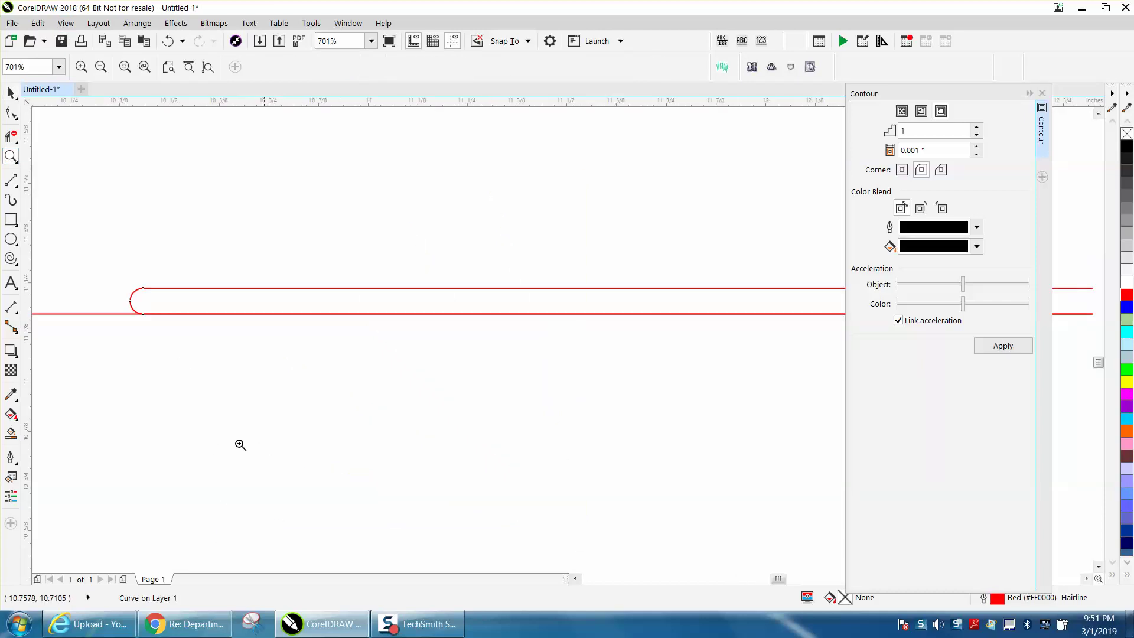
scroll(323, 318, down, 8)
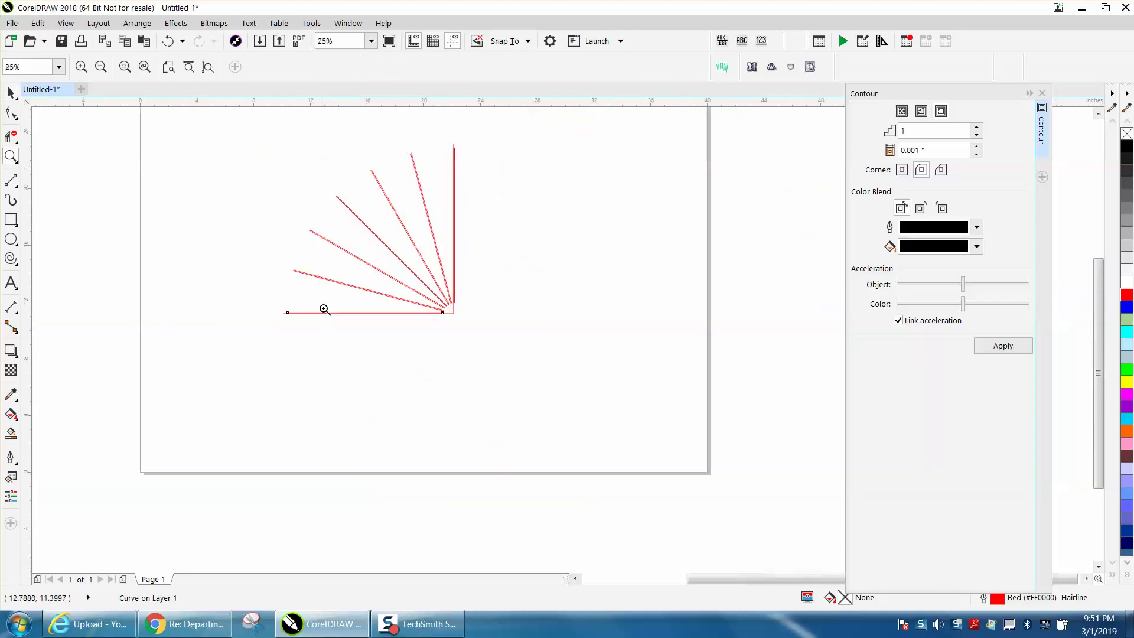
drag(440, 138, 483, 176)
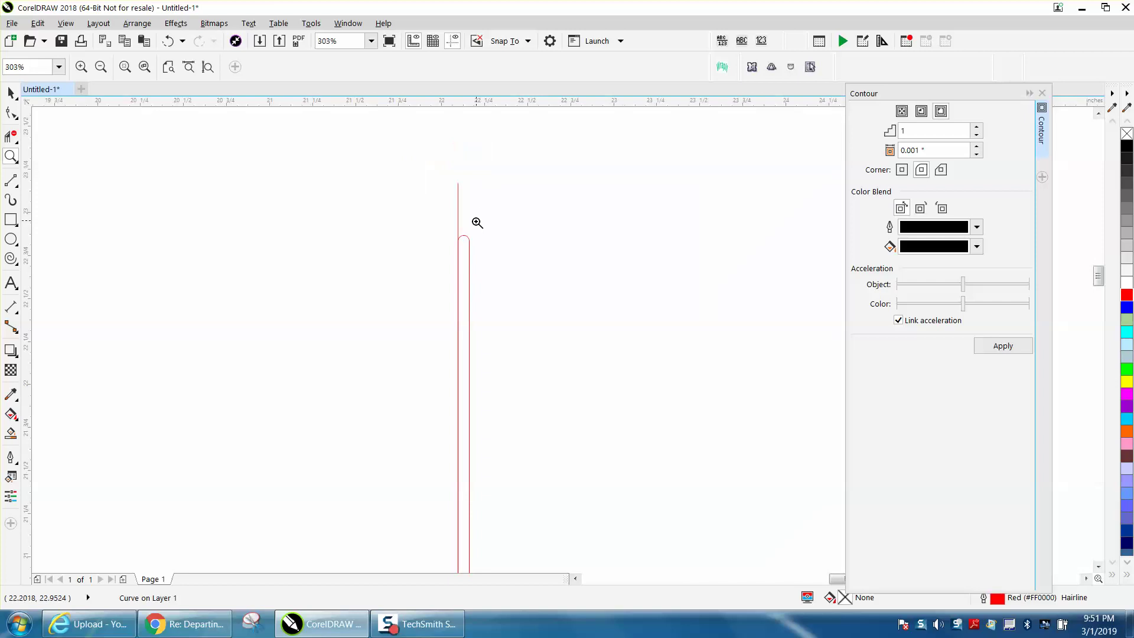
scroll(461, 226, down, 6)
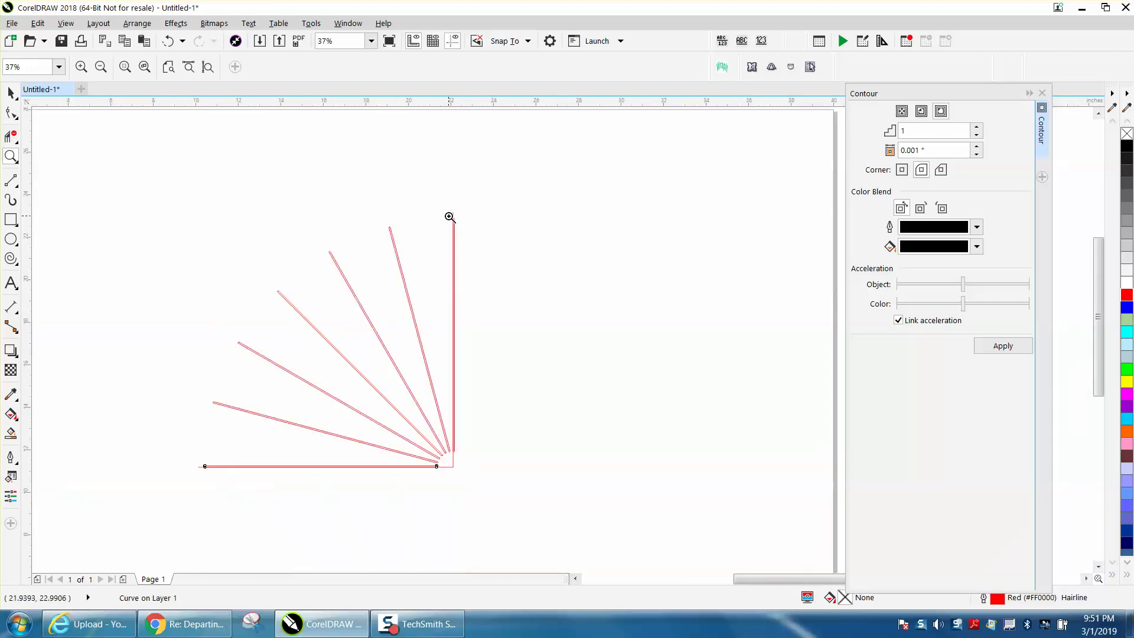
click(11, 93)
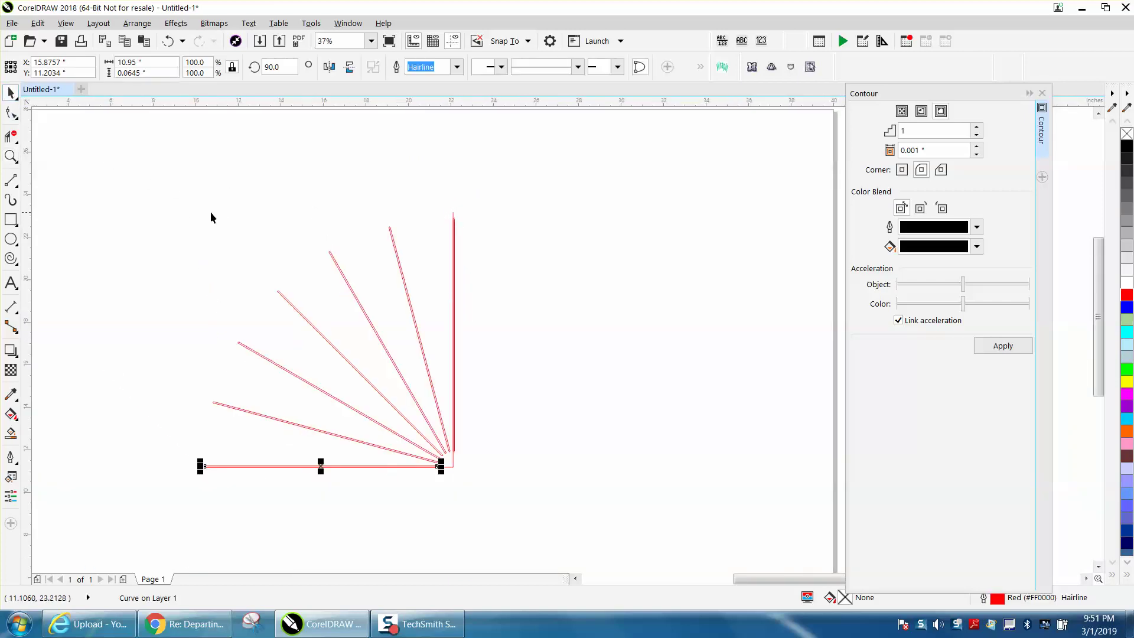
drag(188, 213, 424, 431)
key(Escape)
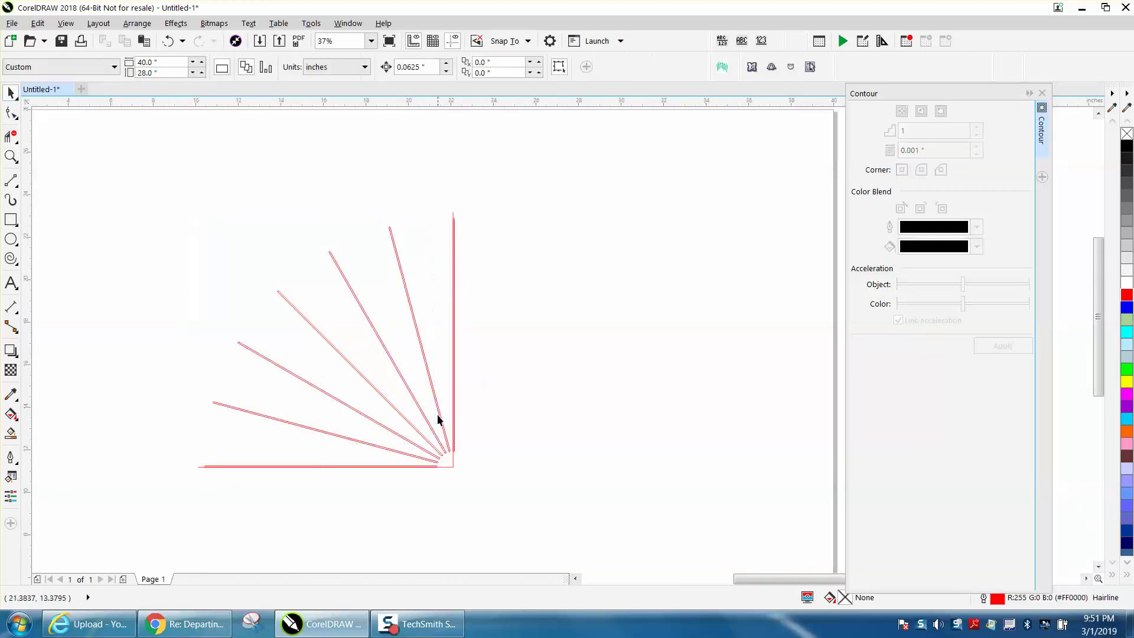
click(430, 381)
key(Delete)
- Delete the four remaining diagonal lines, including the 45° one, leaving the base and vertical line
click(404, 383)
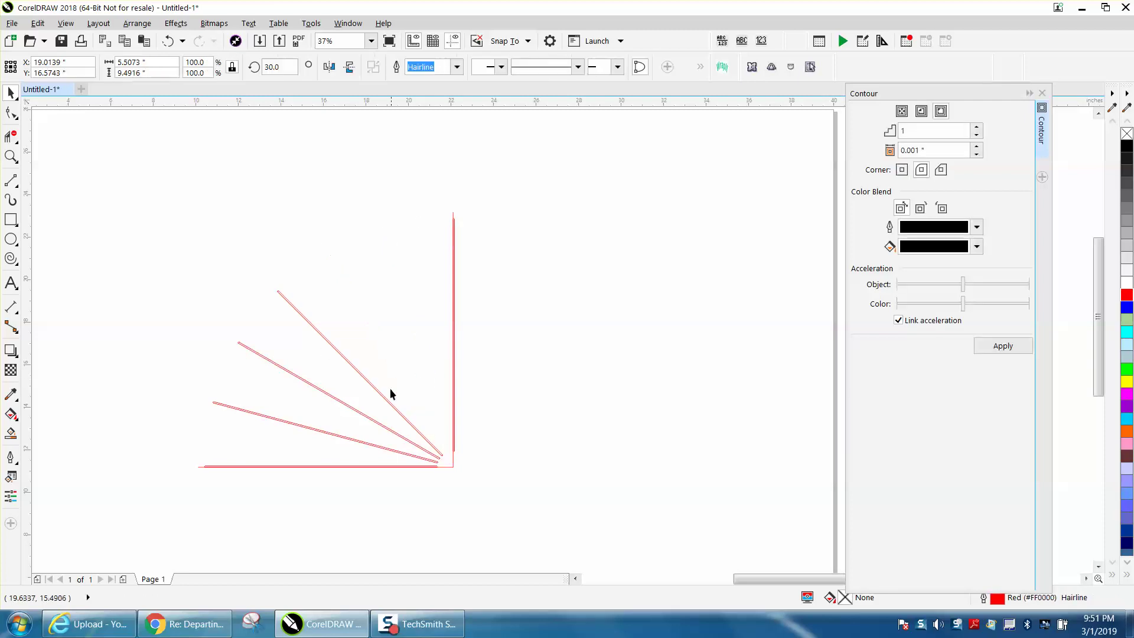
key(Delete)
click(367, 416)
key(Delete)
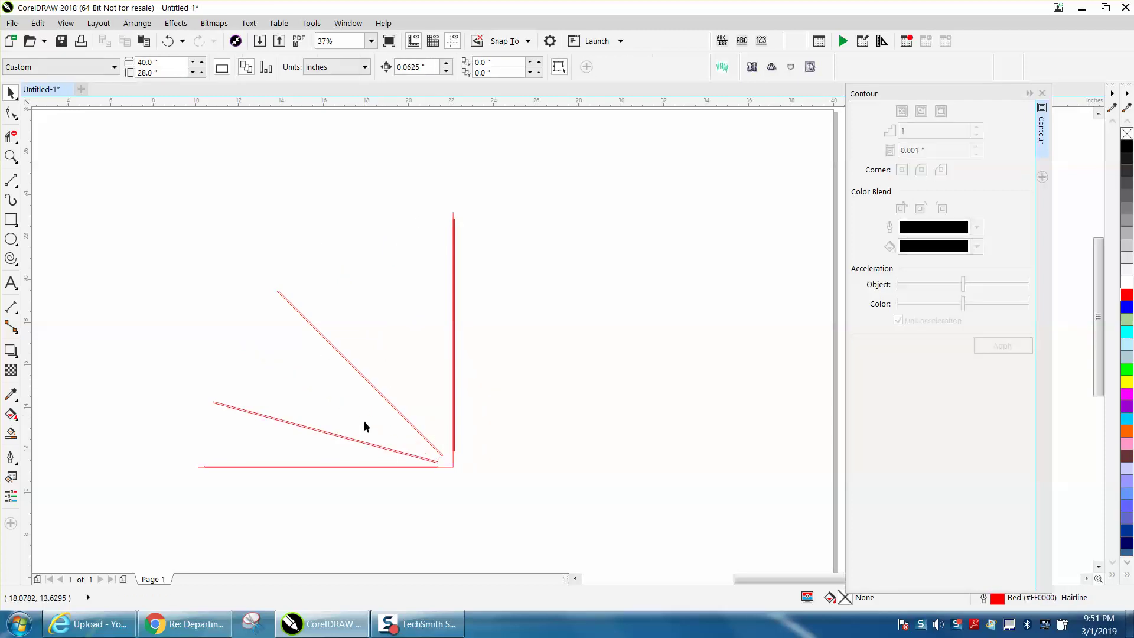
click(375, 390)
key(Delete)
click(337, 436)
key(Delete)
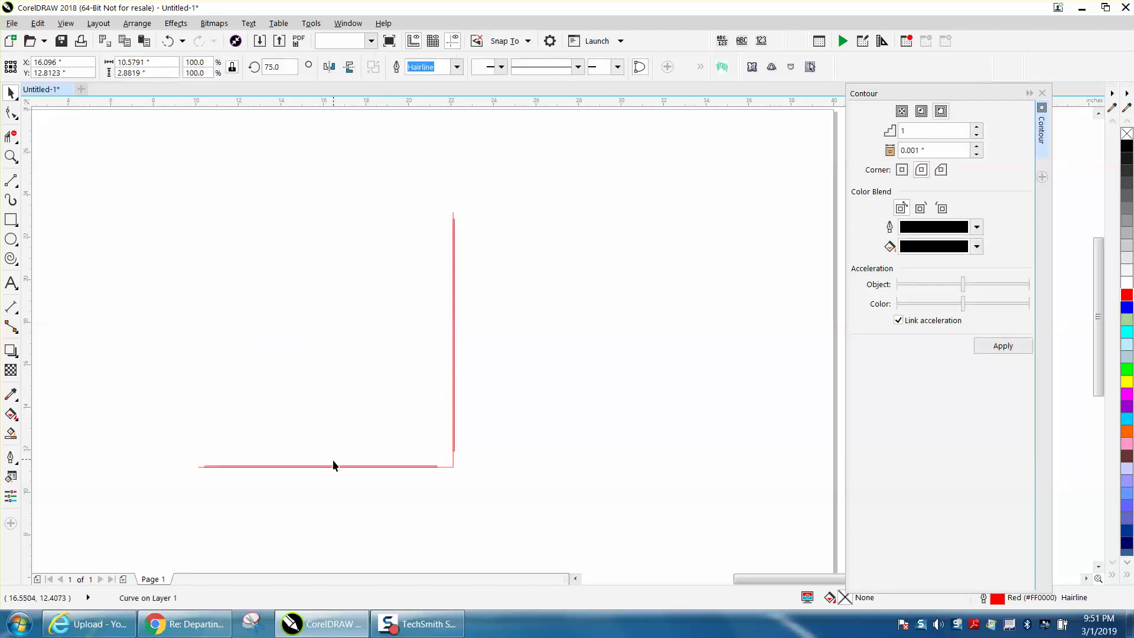
click(333, 466)
click(363, 427)
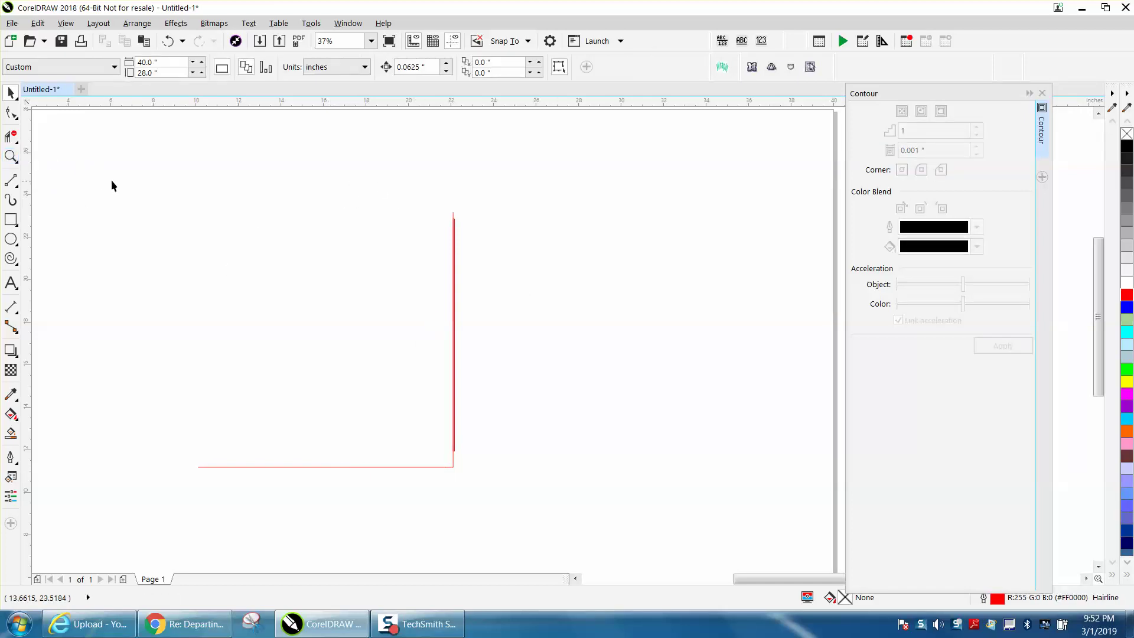
- Zoom in on the vertical line's top, nudge the red curve slightly, and zoom back out
click(11, 156)
drag(414, 199, 535, 272)
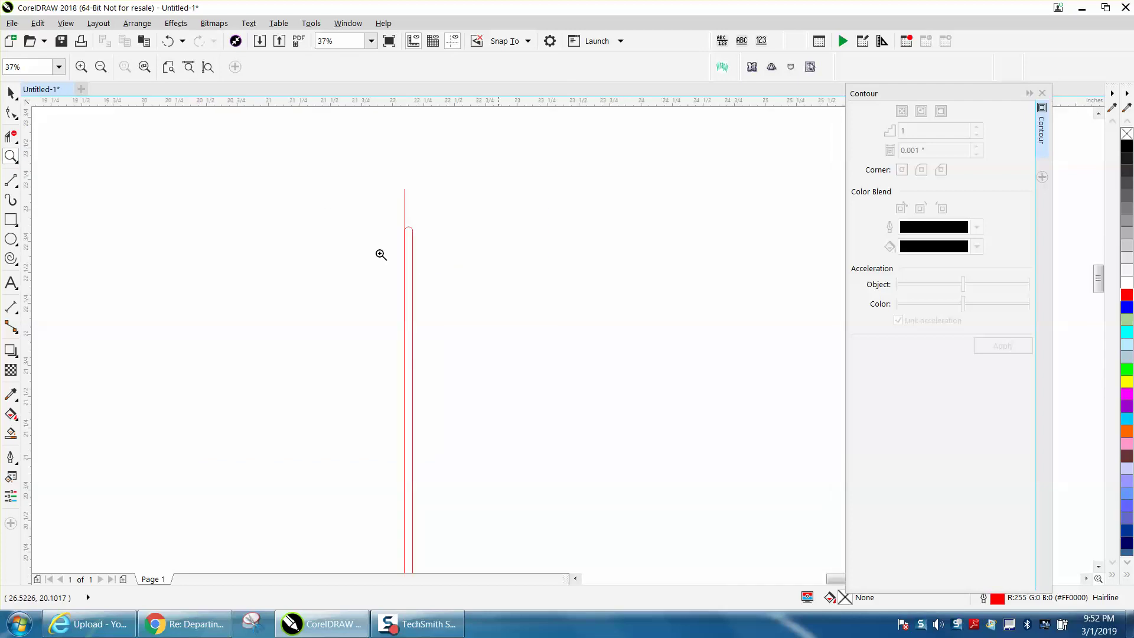
click(11, 92)
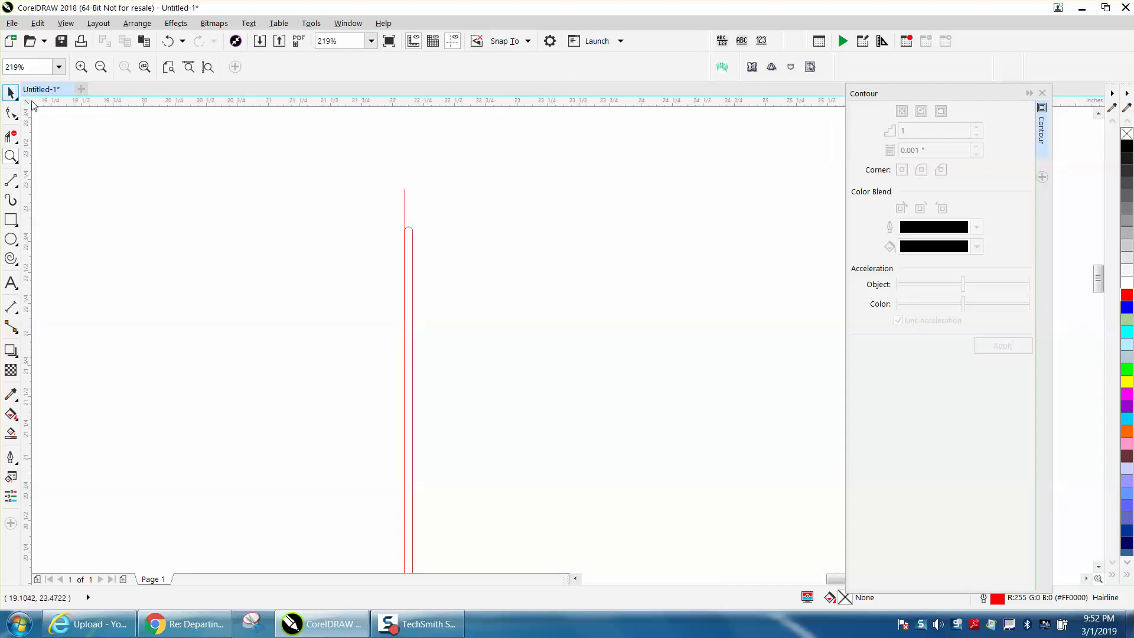
click(413, 263)
drag(413, 263, 410, 271)
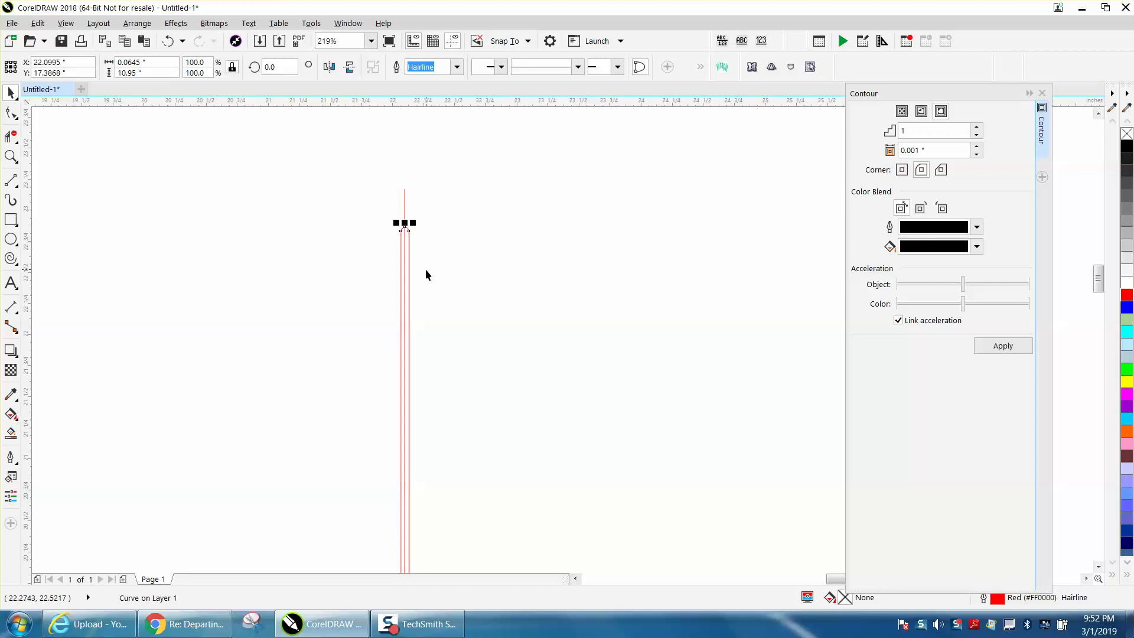
click(10, 156)
drag(393, 205, 457, 263)
key(space)
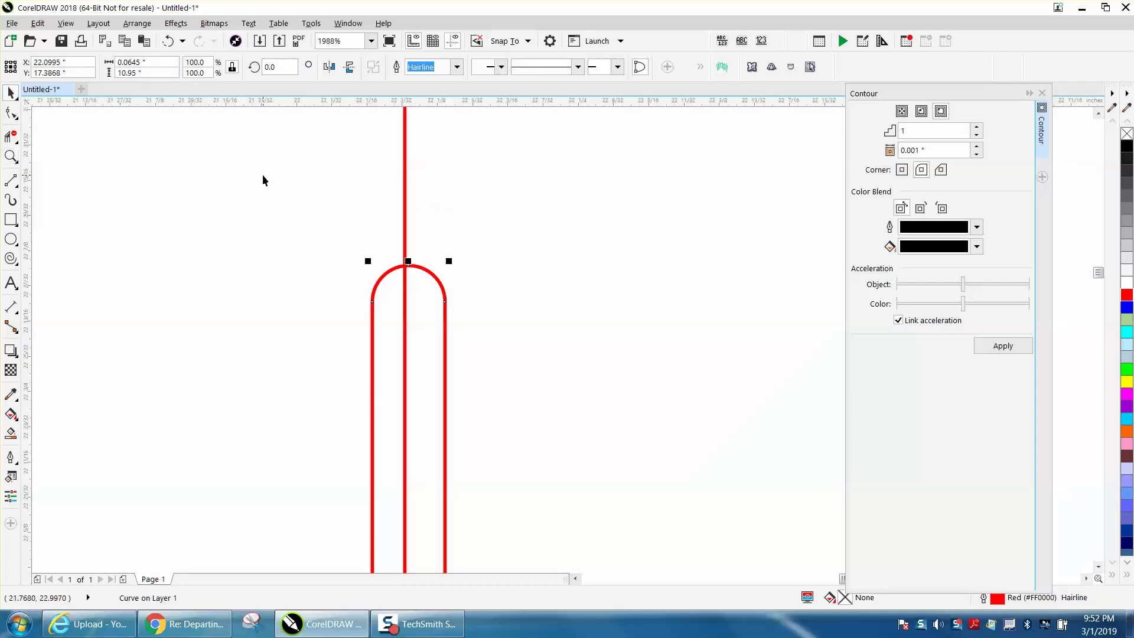
scroll(424, 215, down, 4)
scroll(481, 264, down, 8)
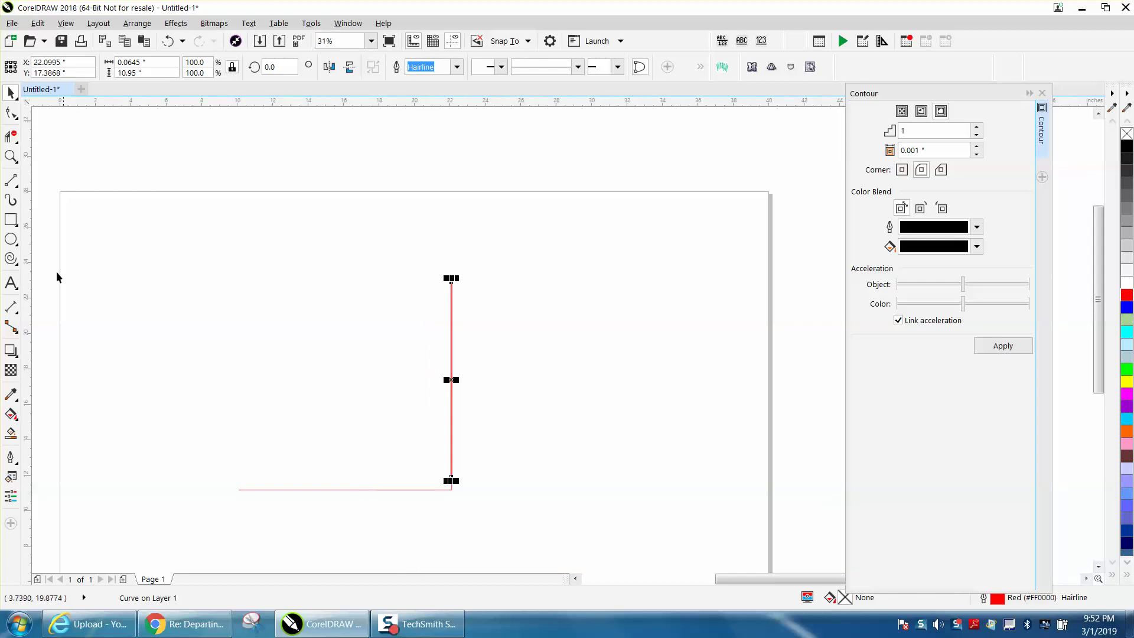
- Draw a new vertical red line beside the L and set its height to 12 inches
click(10, 182)
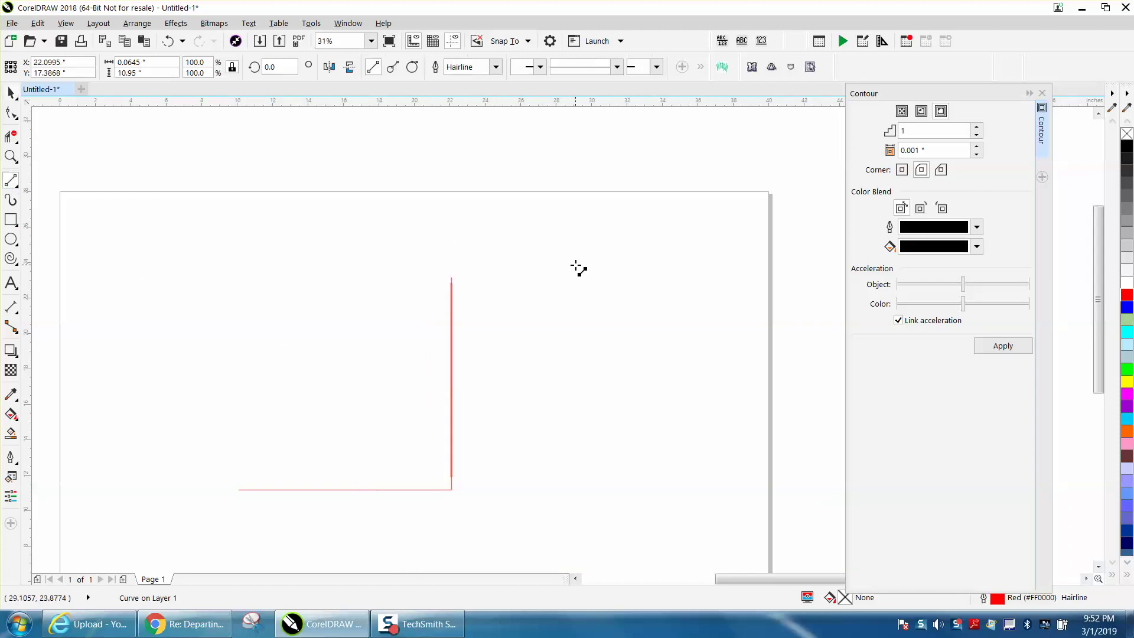
drag(580, 273, 581, 461)
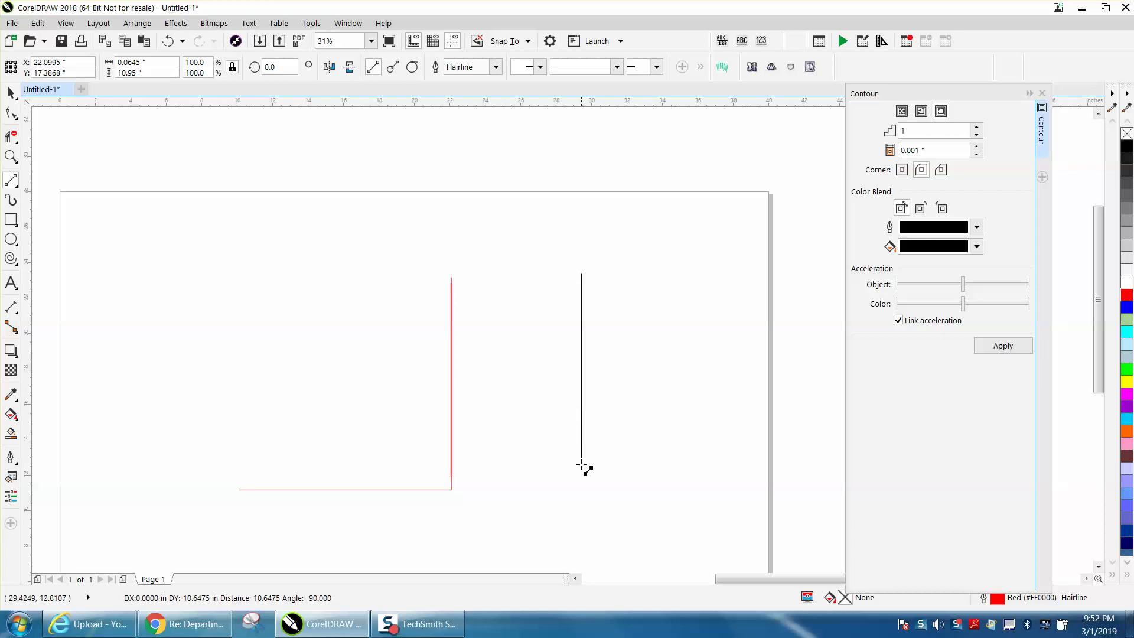
click(171, 69)
text(12)
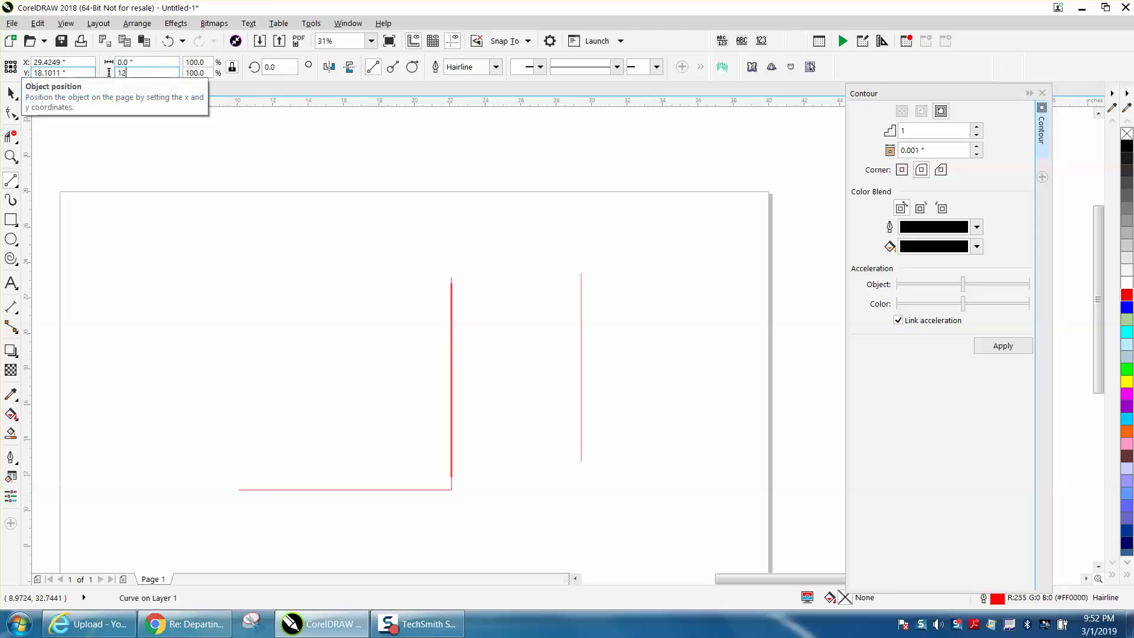
key(Return)
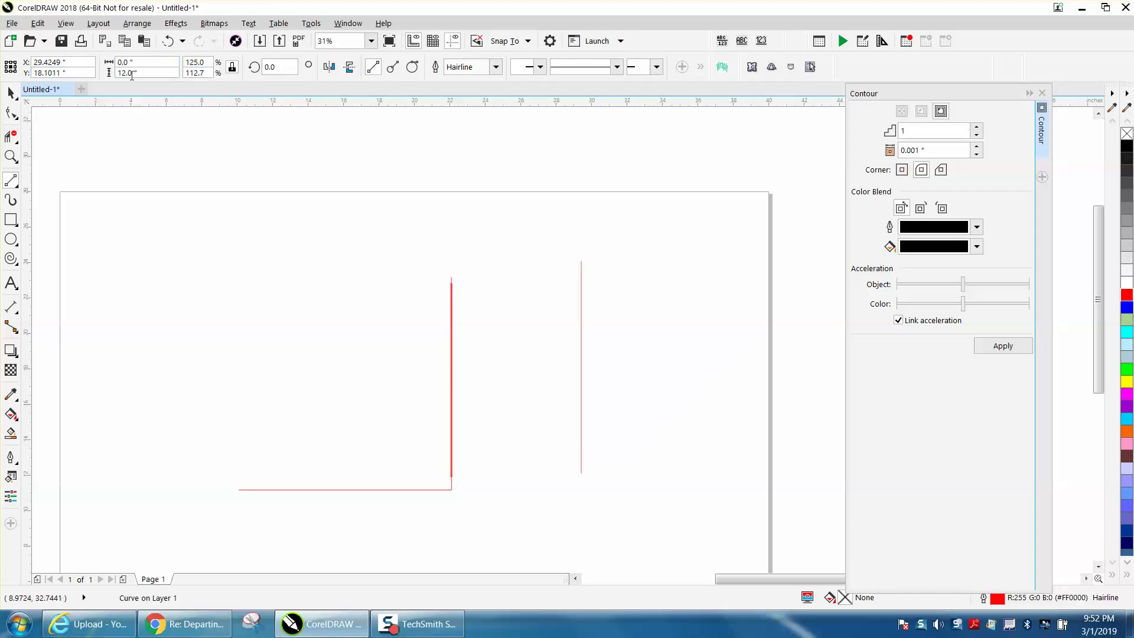
- Delete the L-shaped curve and move the old vertical line next to the new one
click(11, 94)
click(366, 490)
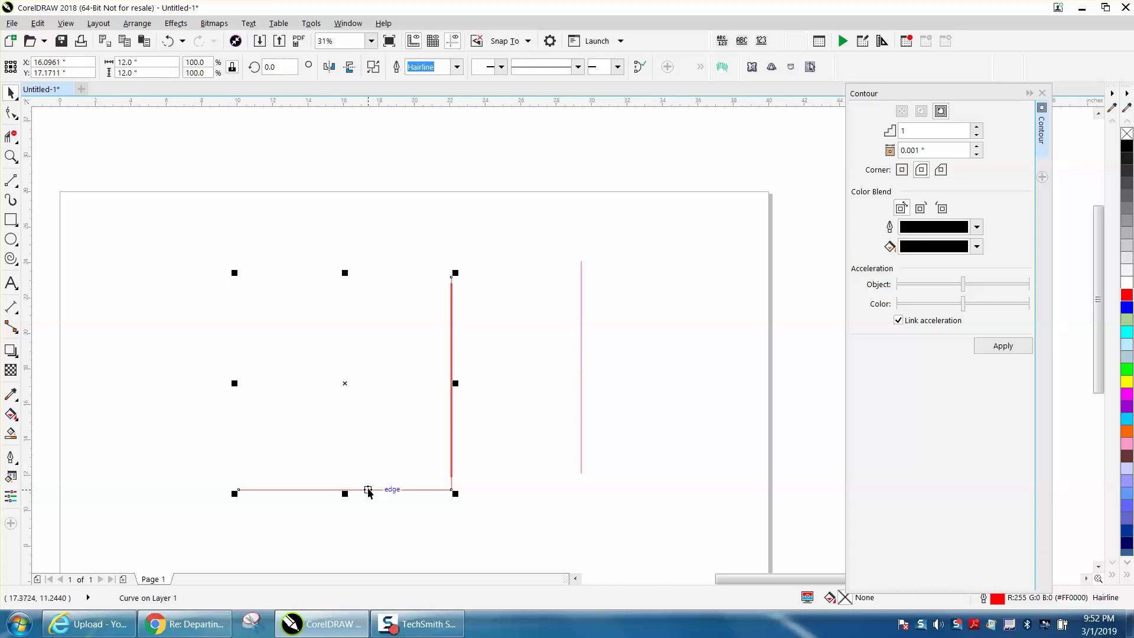
key(Delete)
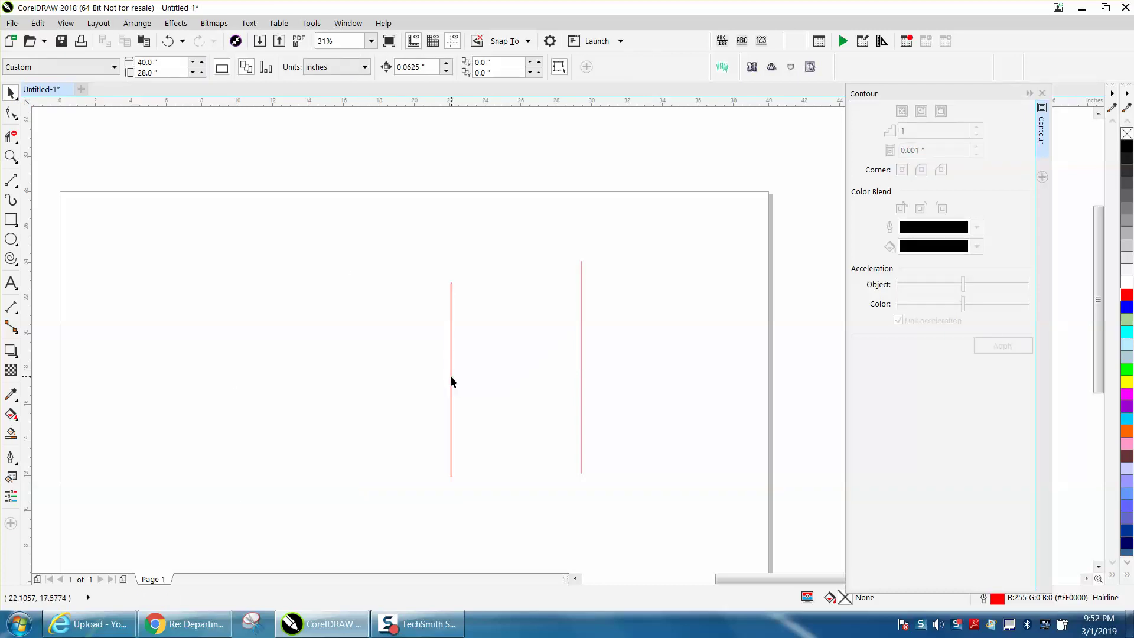
drag(452, 378, 565, 377)
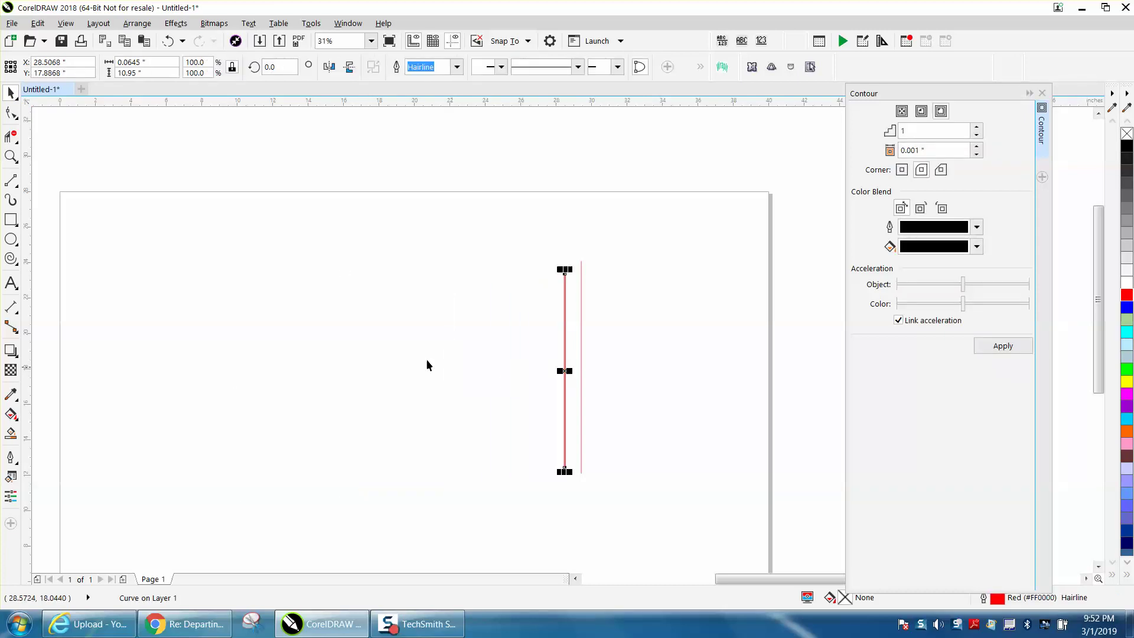
- Select both vertical lines and align them on top of each other with R
click(10, 156)
drag(540, 240, 709, 541)
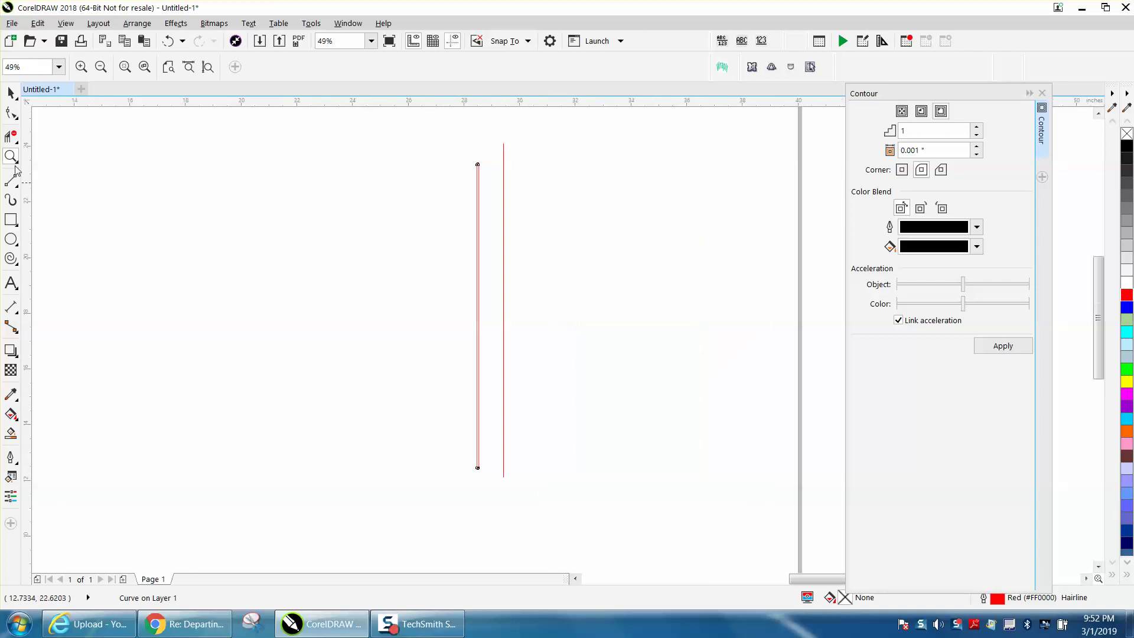
click(10, 93)
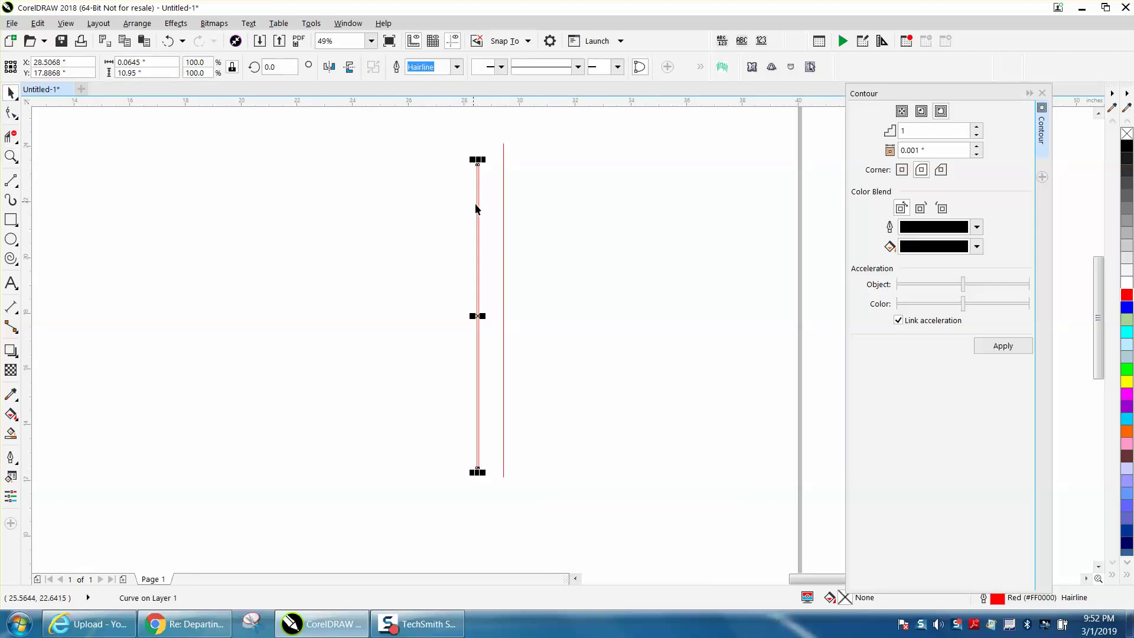
shift+click(504, 221)
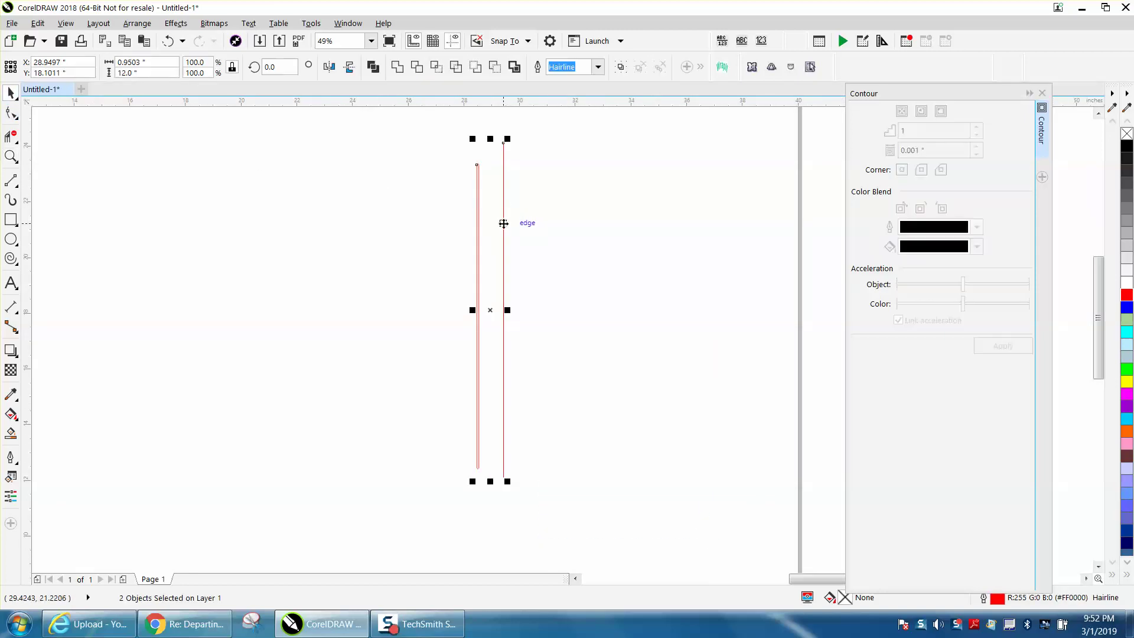
key(r)
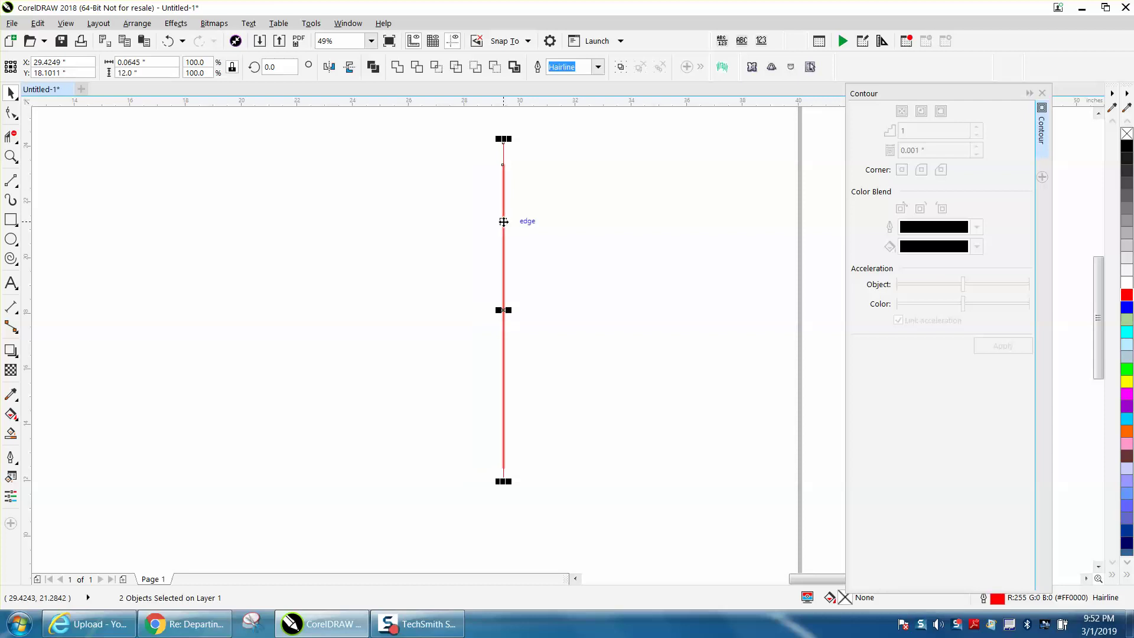
- Zoom in on the top of the aligned lines to check them, then zoom back out
click(12, 157)
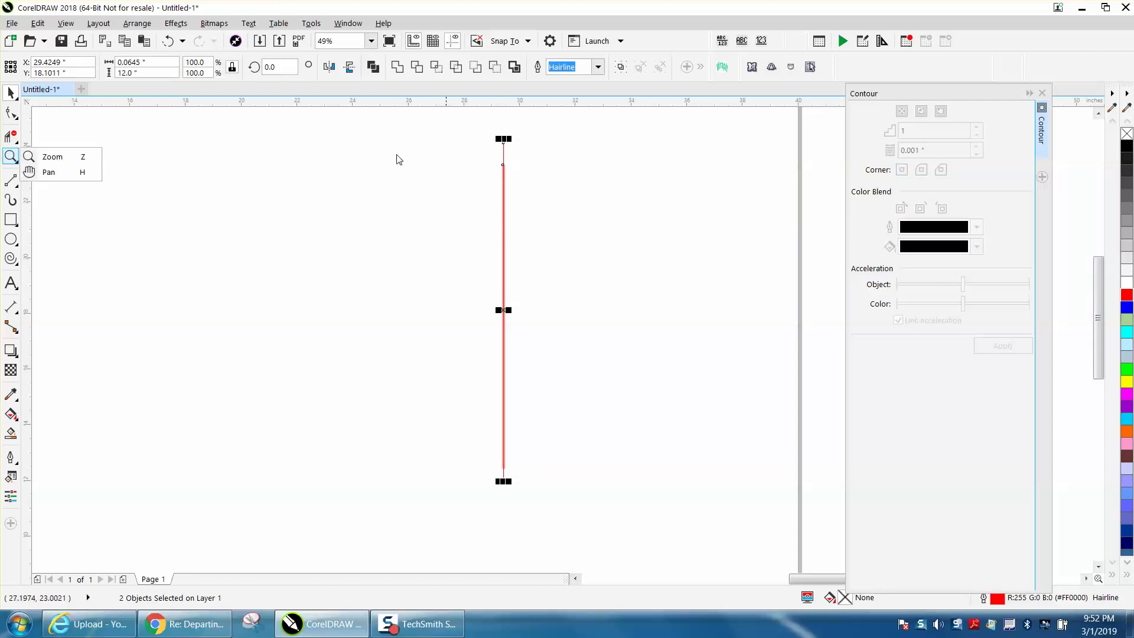
click(52, 156)
drag(496, 160, 527, 183)
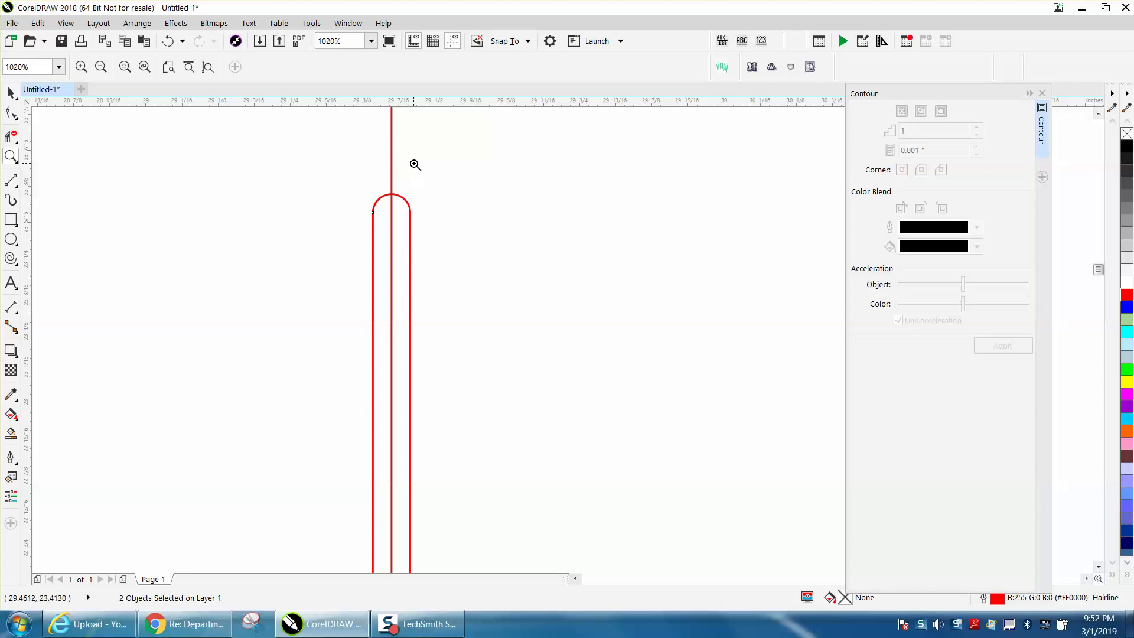
scroll(416, 165, down, 6)
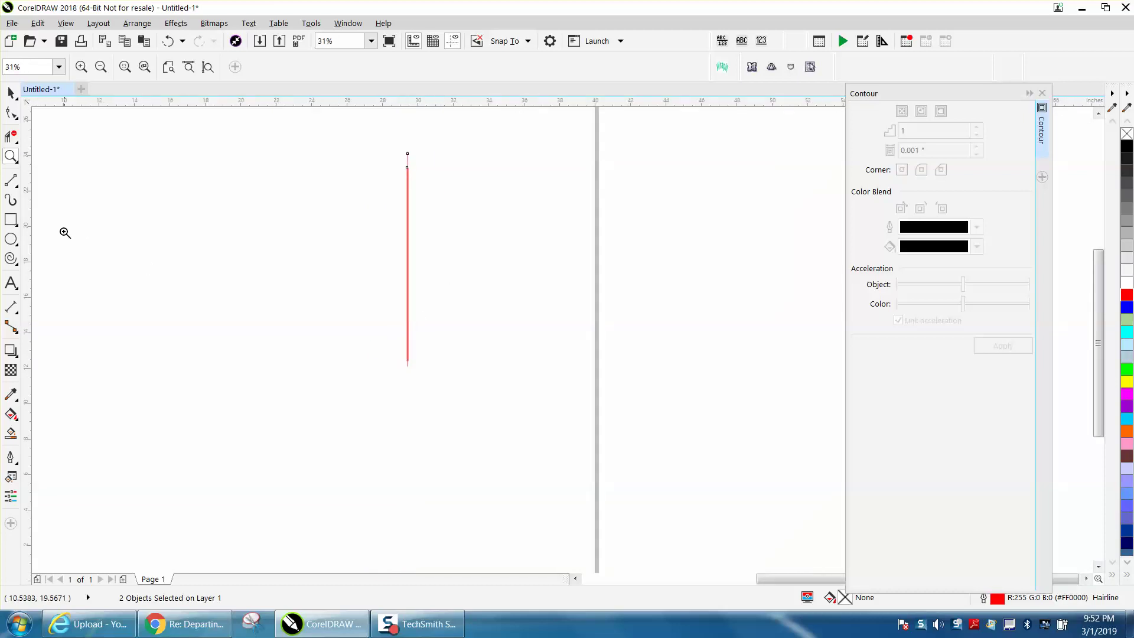
click(11, 180)
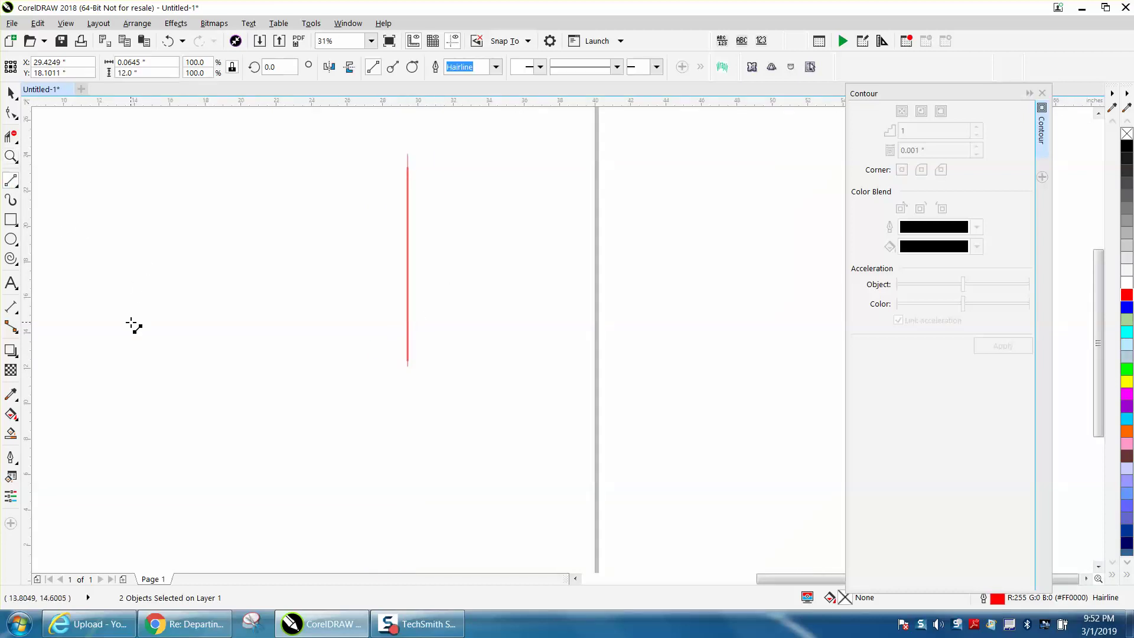
- Draw a 12-inch horizontal red line and move it so its end meets the vertical line's foot
drag(131, 324, 307, 327)
click(142, 62)
text(10.2)
key(Return)
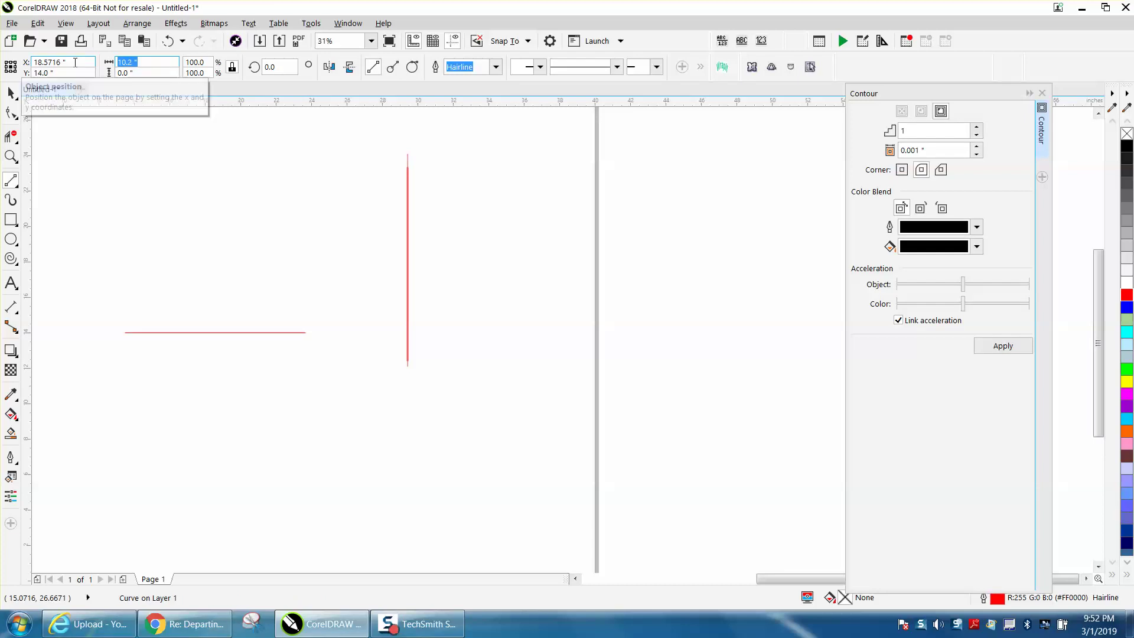
text(12)
key(Return)
click(11, 93)
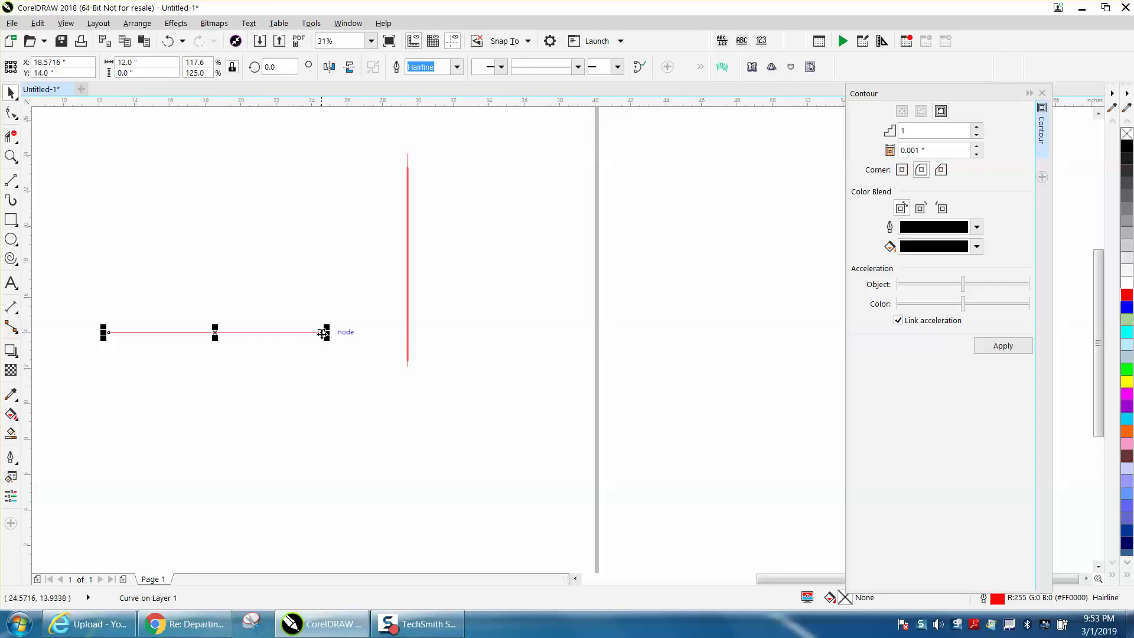
drag(323, 333, 405, 369)
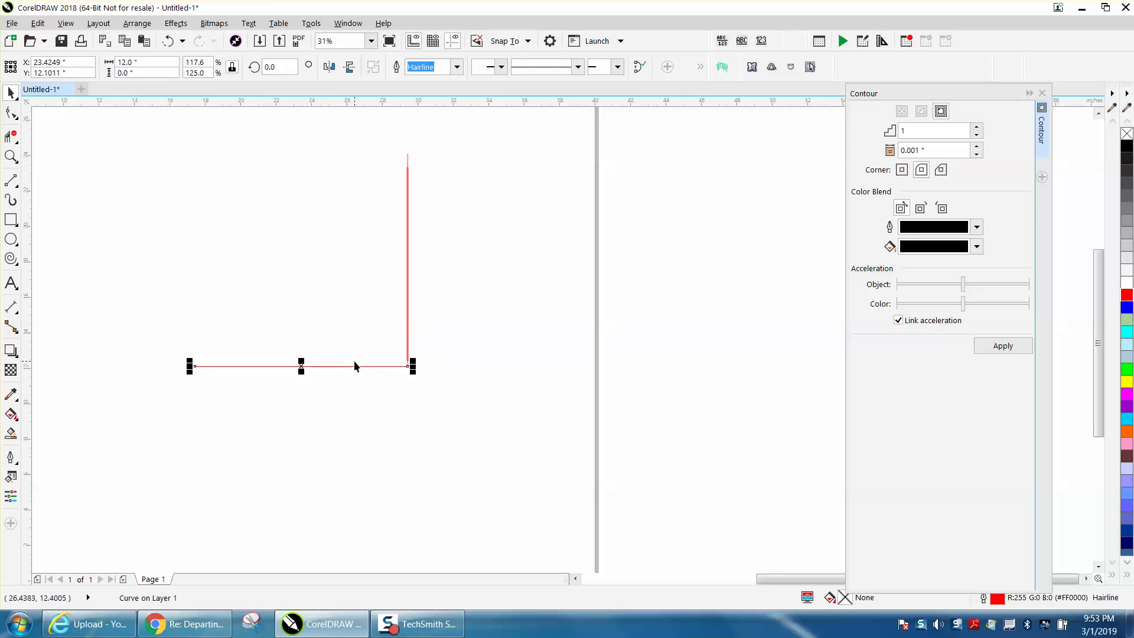
- Combine the vertical and horizontal lines into one curve, then Break Apart with Ctrl+K
click(409, 202)
click(407, 159)
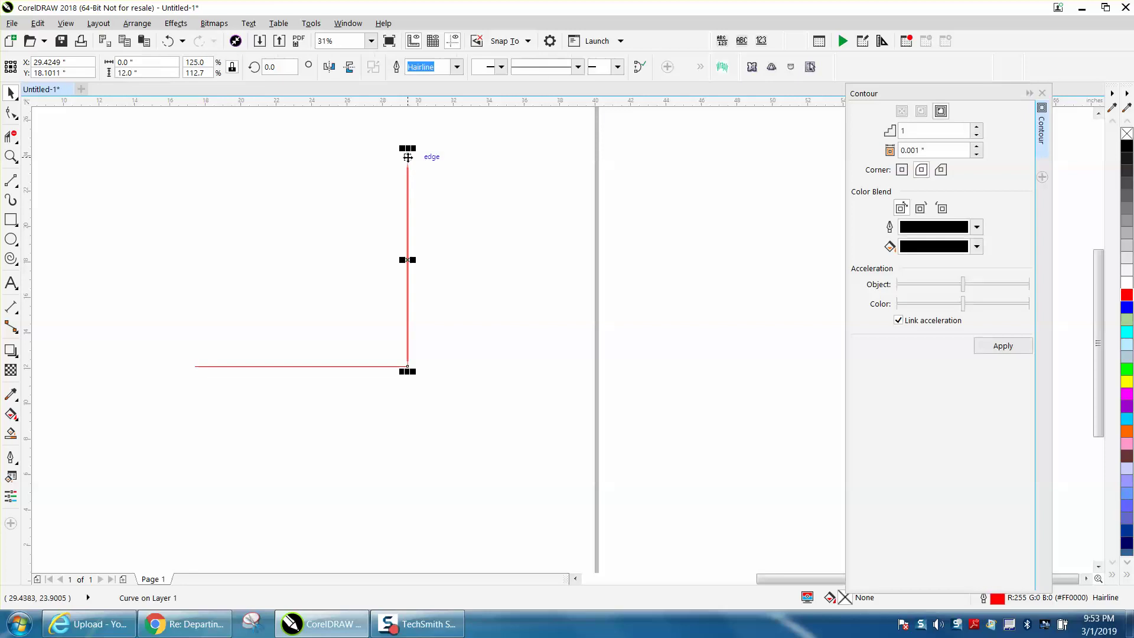
shift+click(257, 366)
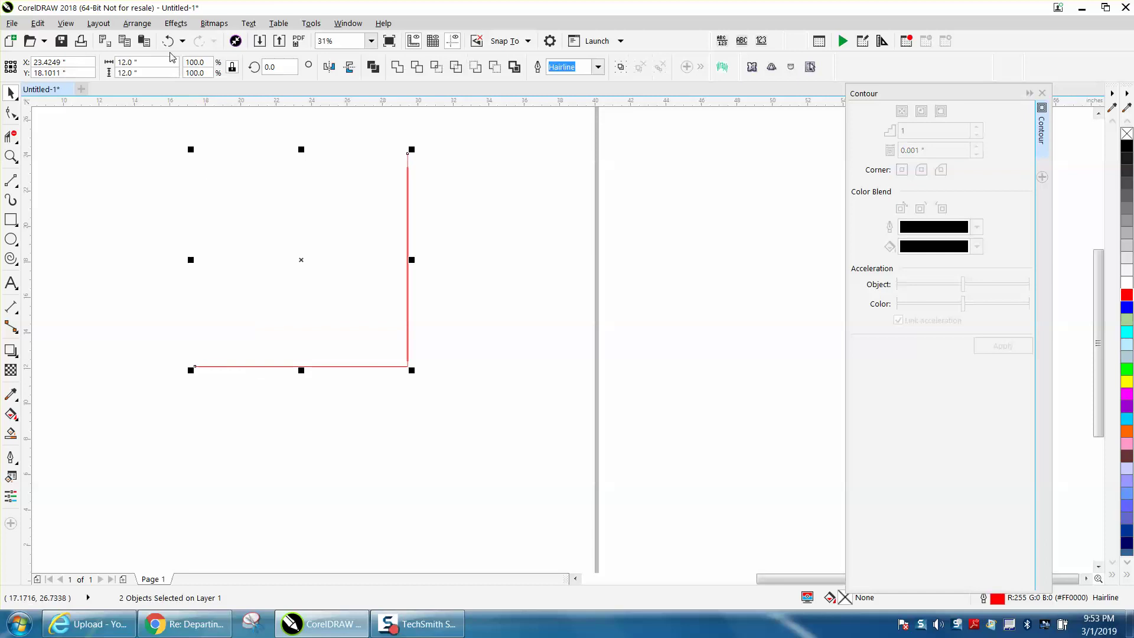
click(137, 23)
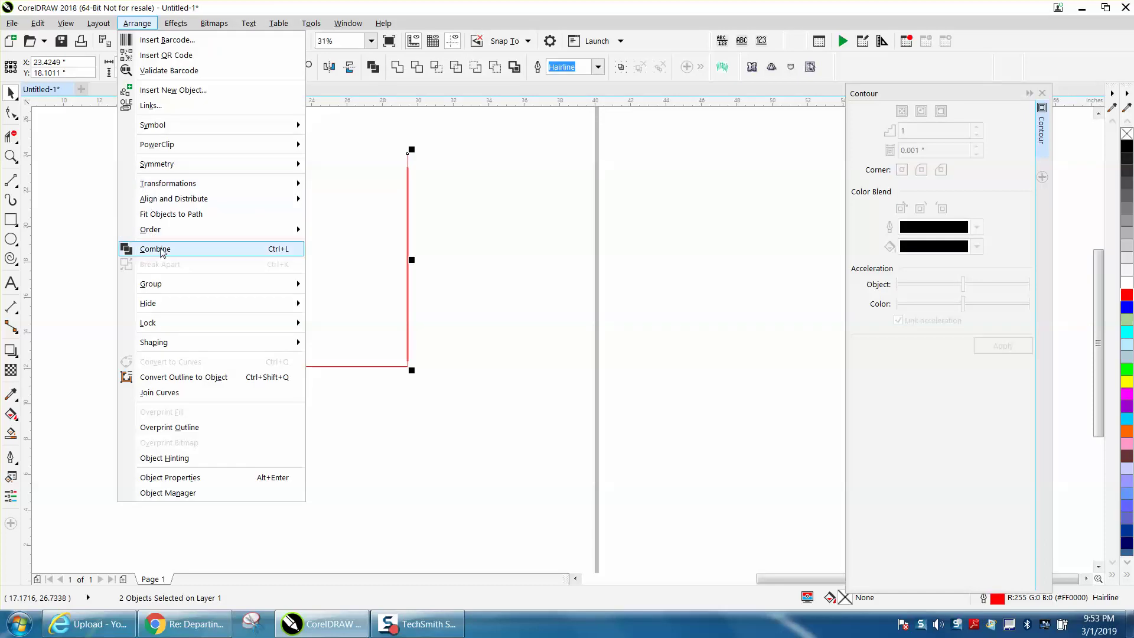
click(161, 249)
click(302, 245)
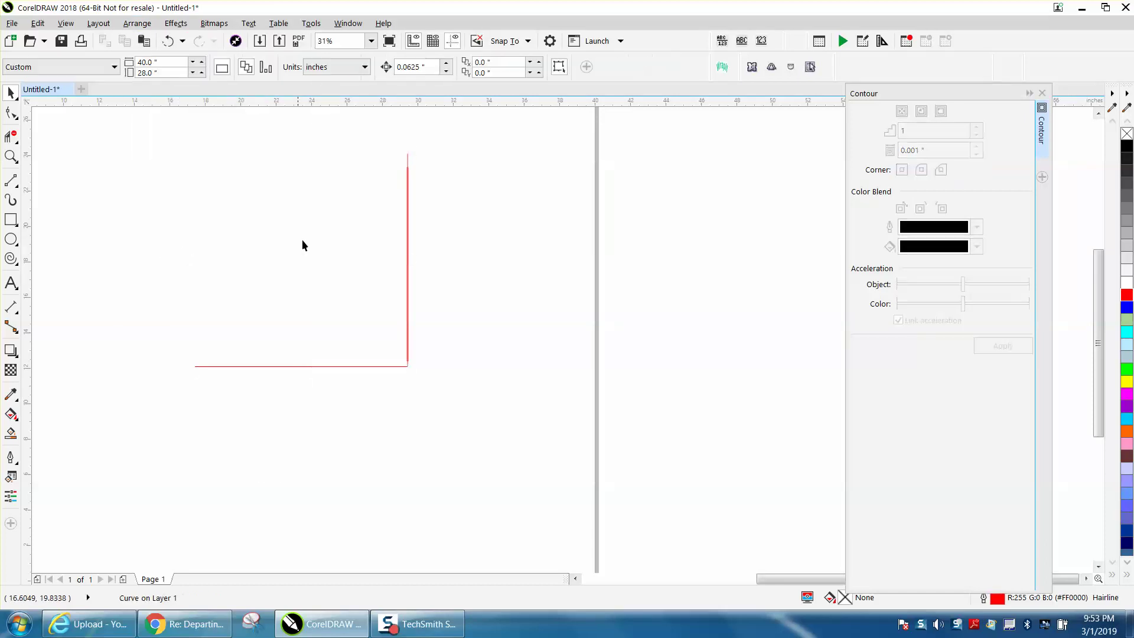
click(408, 239)
key(ctrl+k)
click(409, 176)
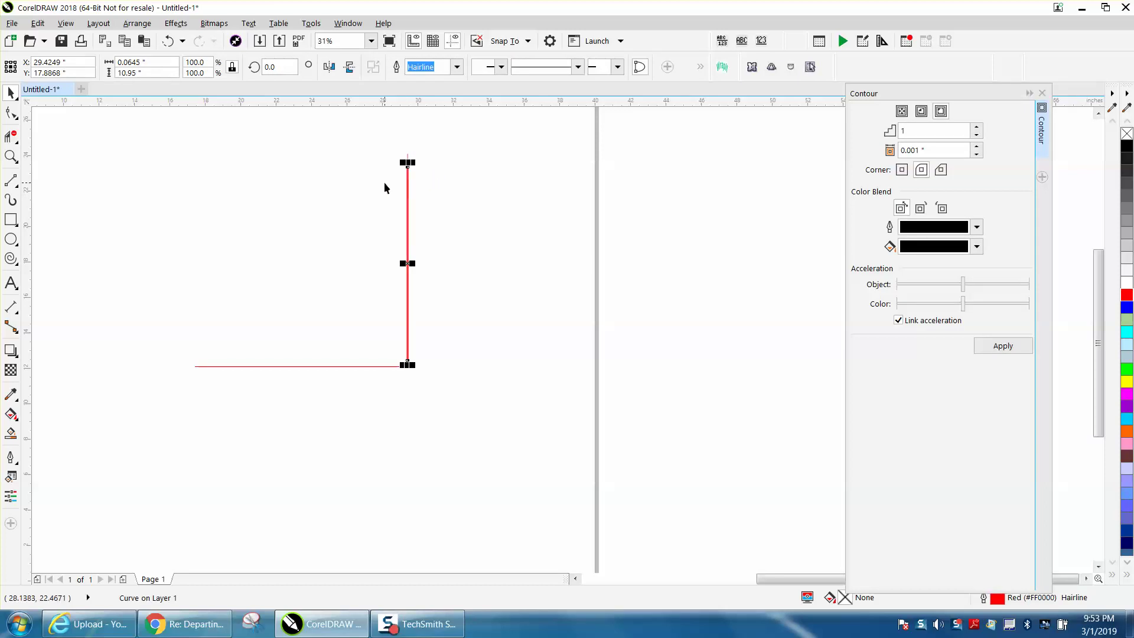
- Rotate copies of the vertical line about its bottom end in 15° steps out to 90°
click(407, 210)
drag(407, 263, 407, 366)
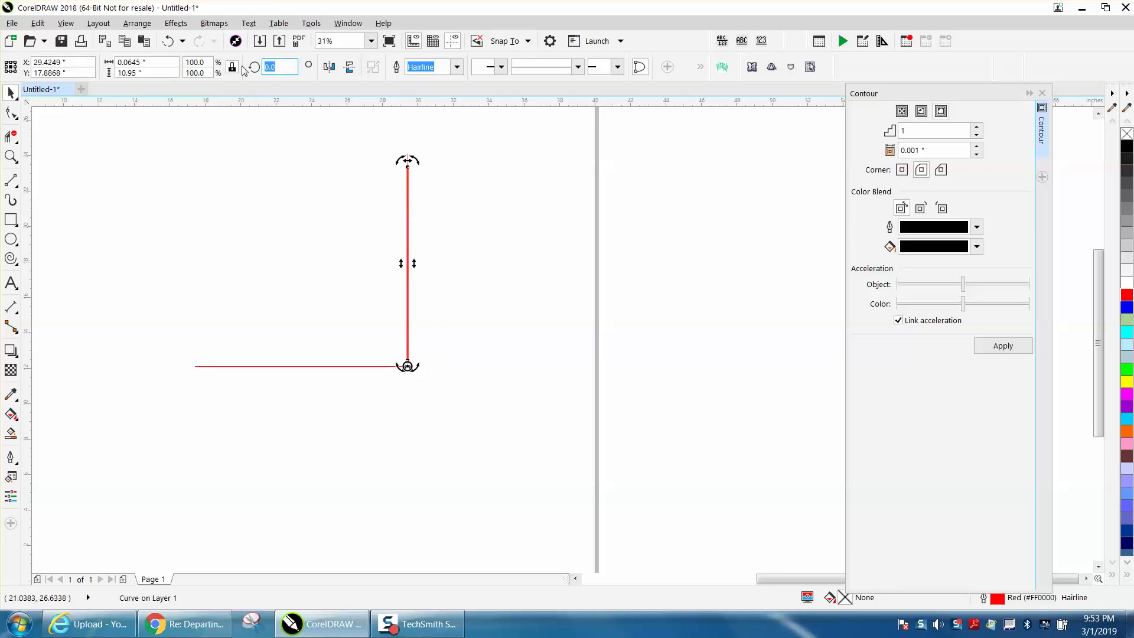
text(15)
key(Return)
key(ctrl+r)
key(ctrl+r)
key(ctrl+r)
key(ctrl+r)
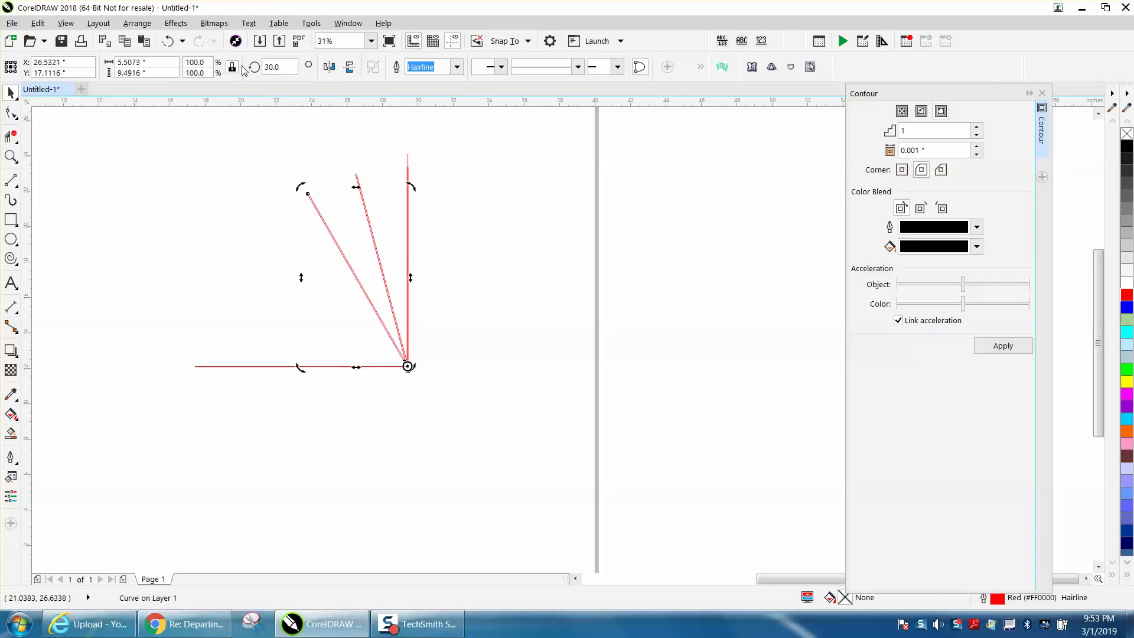
key(ctrl+r)
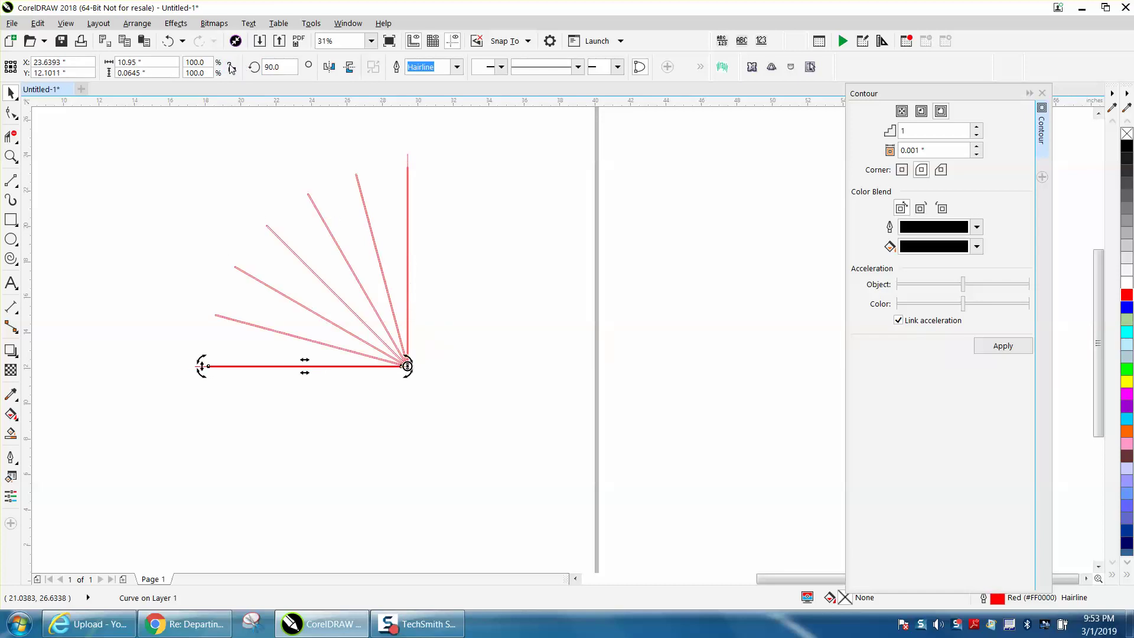
- Zoom in on the left end of the fanned lines to inspect them
click(11, 156)
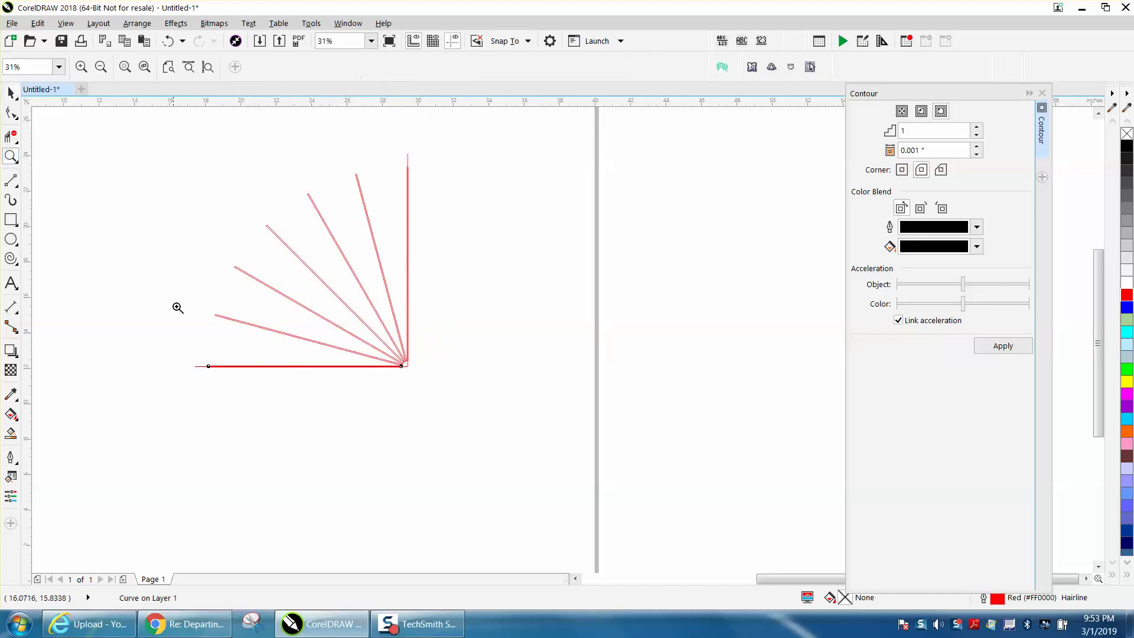
drag(186, 331, 263, 389)
scroll(451, 398, up, 5)
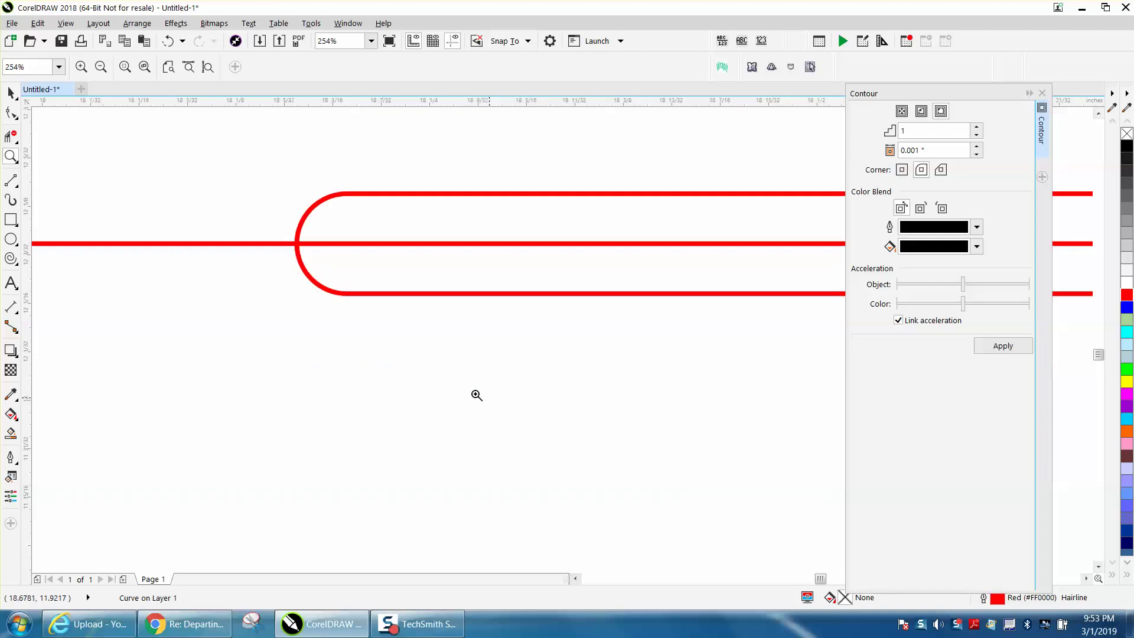
scroll(112, 272, down, 8)
scroll(382, 280, down, 1)
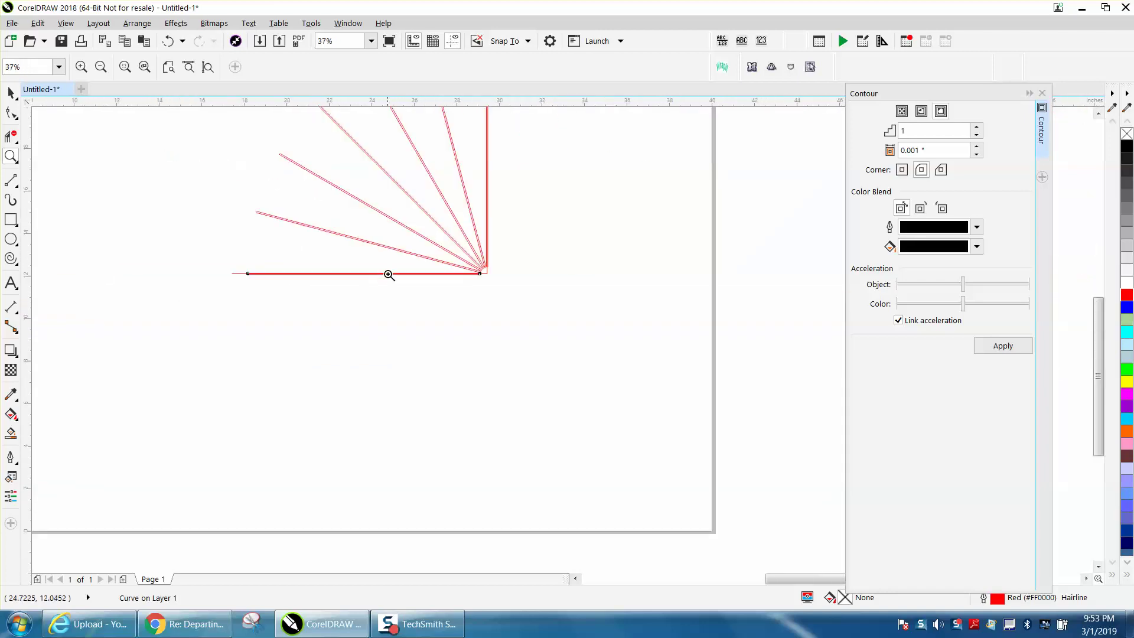
click(10, 93)
key(space)
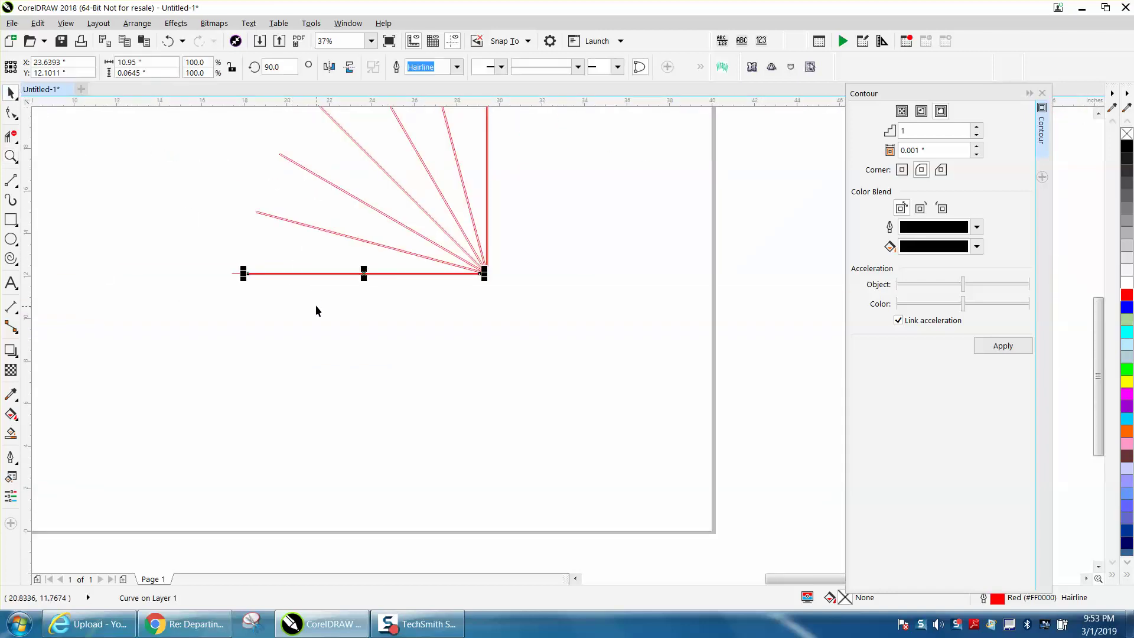
- Undo the contour that doubled the fan lines and reselect the fan
click(312, 302)
click(487, 183)
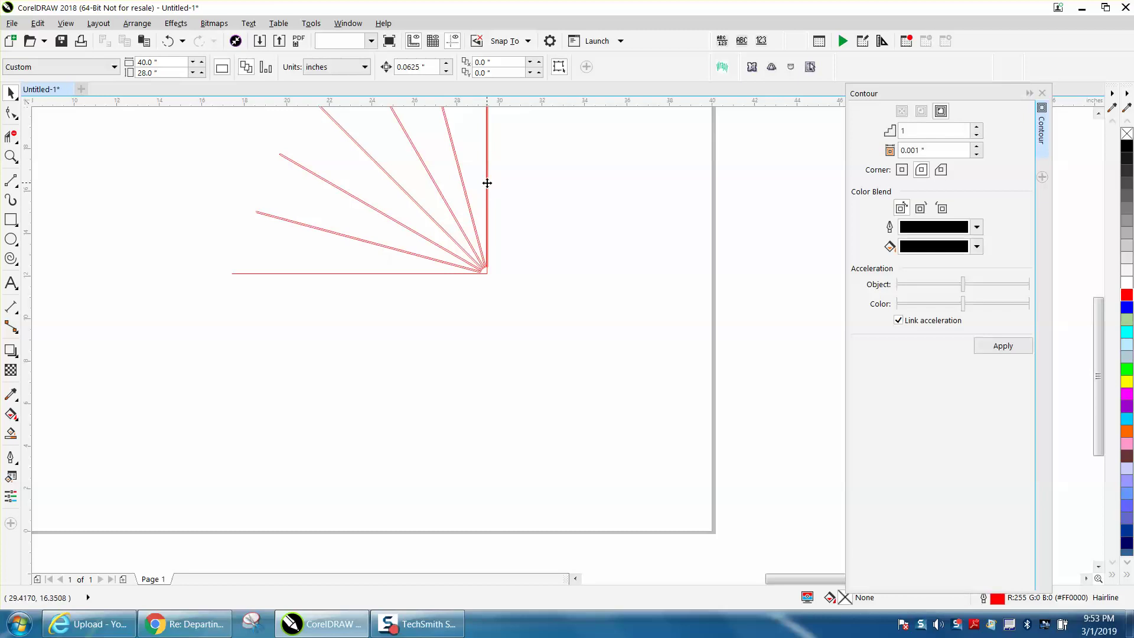
key(Escape)
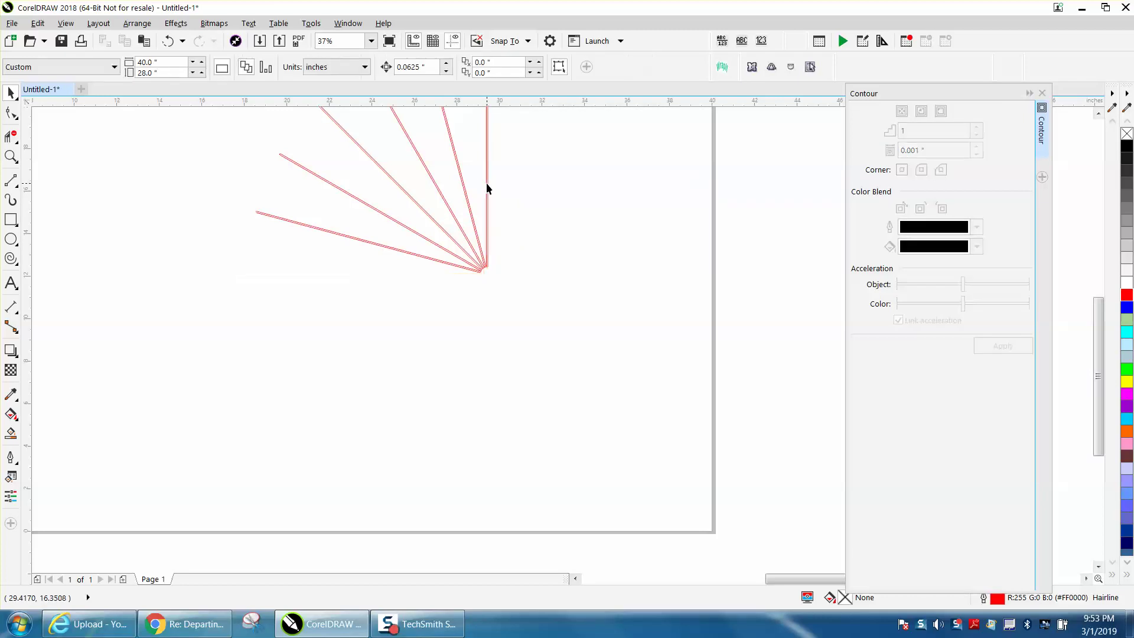
click(170, 41)
click(451, 147)
scroll(568, 189, down, 4)
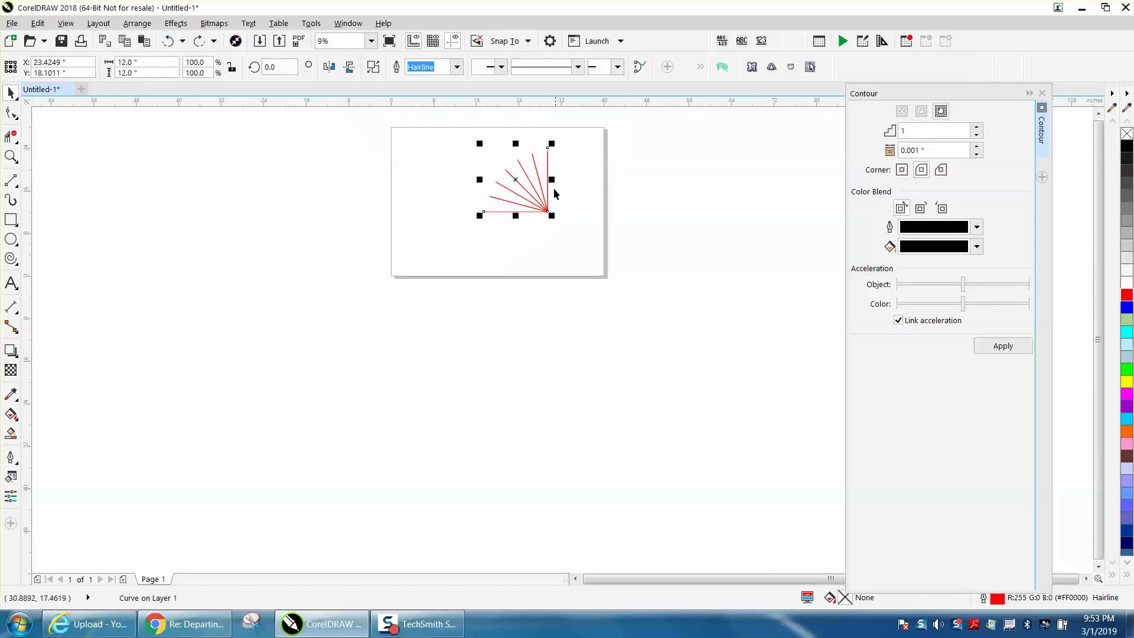
click(11, 156)
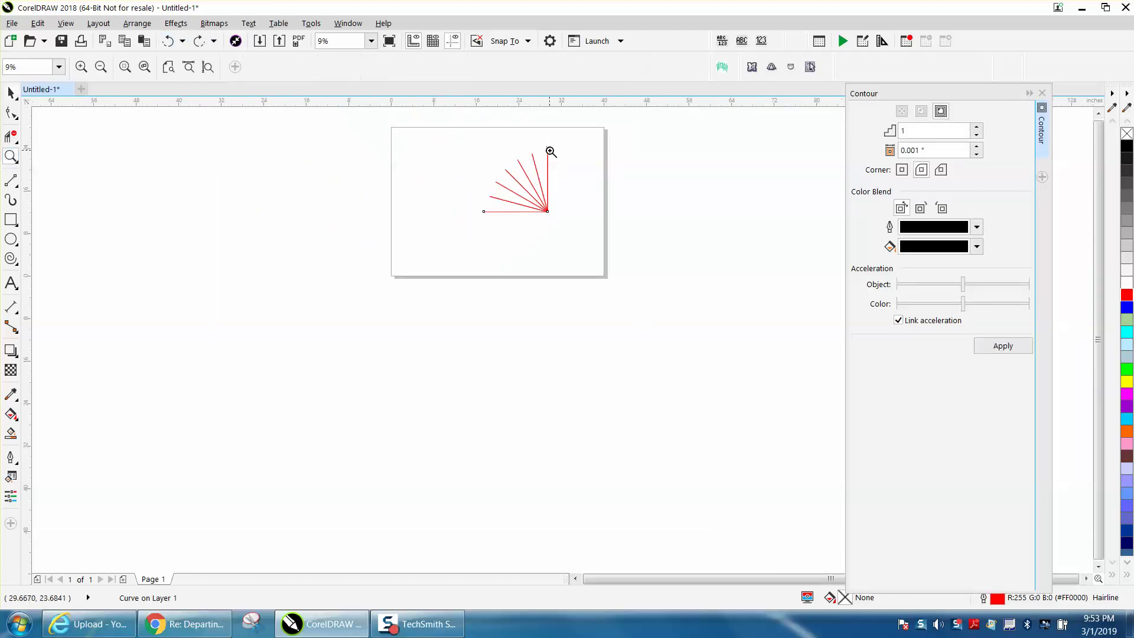
drag(522, 147, 585, 184)
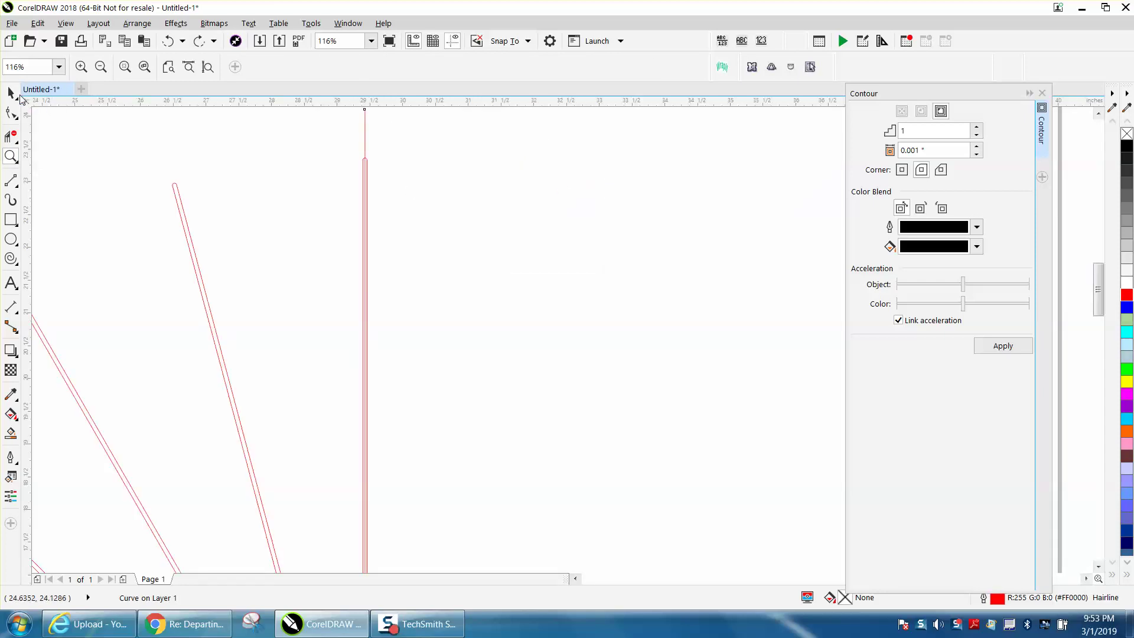
click(11, 93)
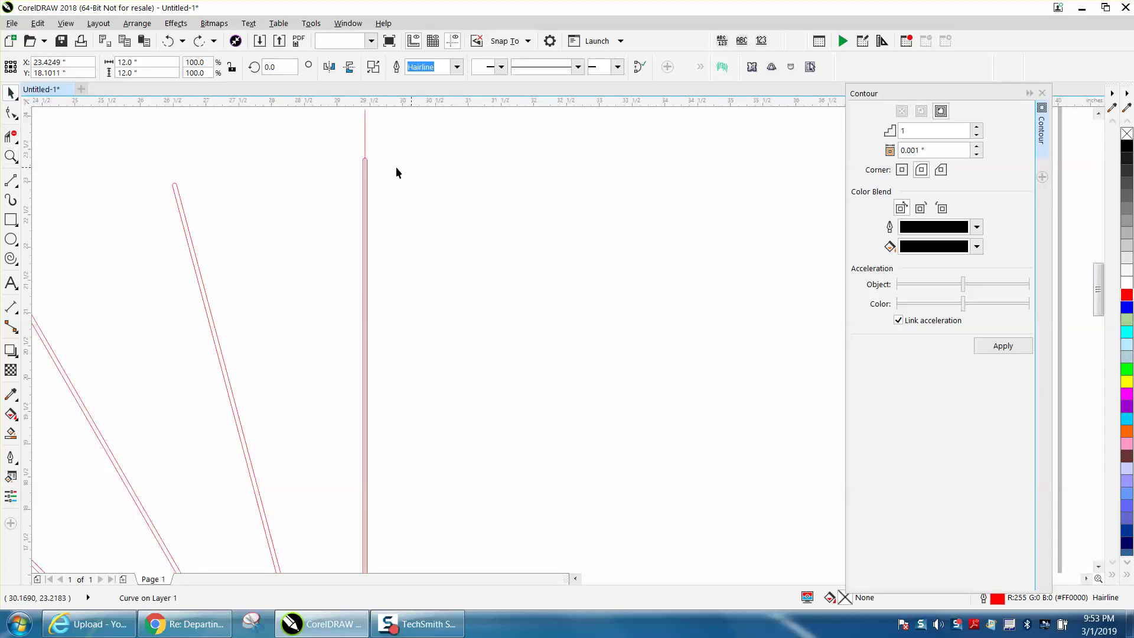
click(396, 167)
click(365, 169)
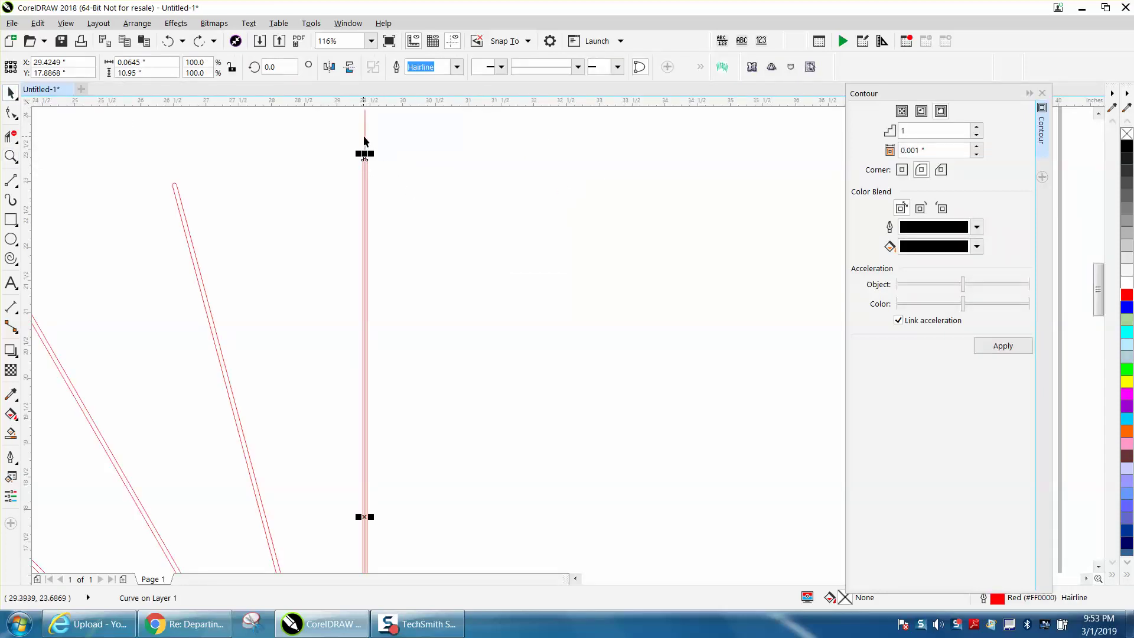
click(395, 171)
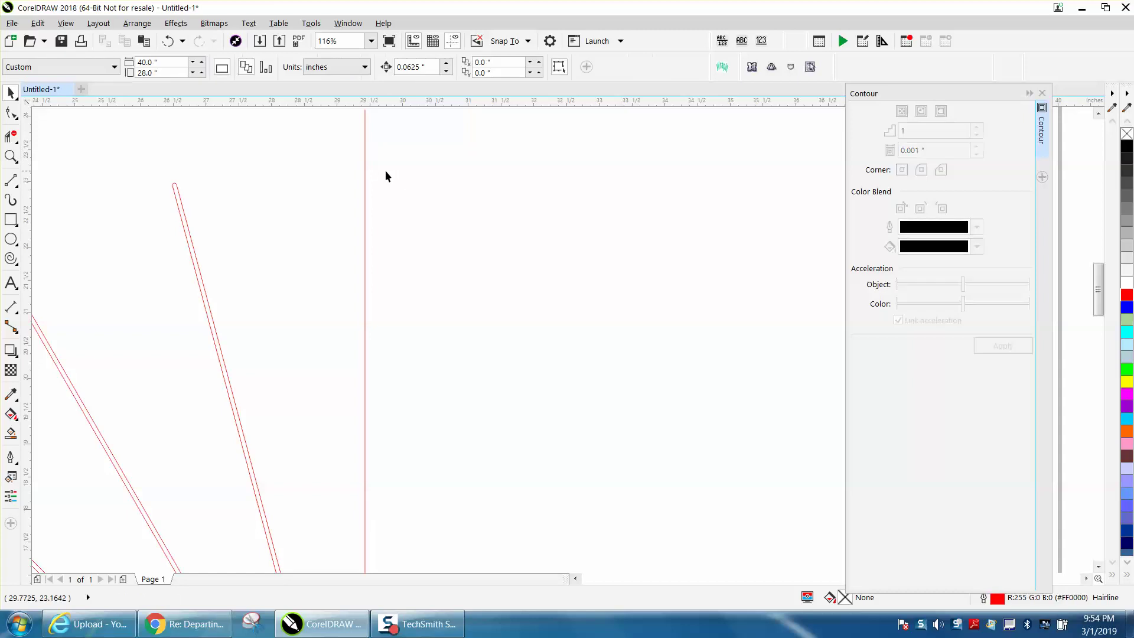
scroll(386, 170, down, 2)
- Set the nudge distance to 2 and nudge the corner curve 2 inches left
scroll(400, 241, down, 1)
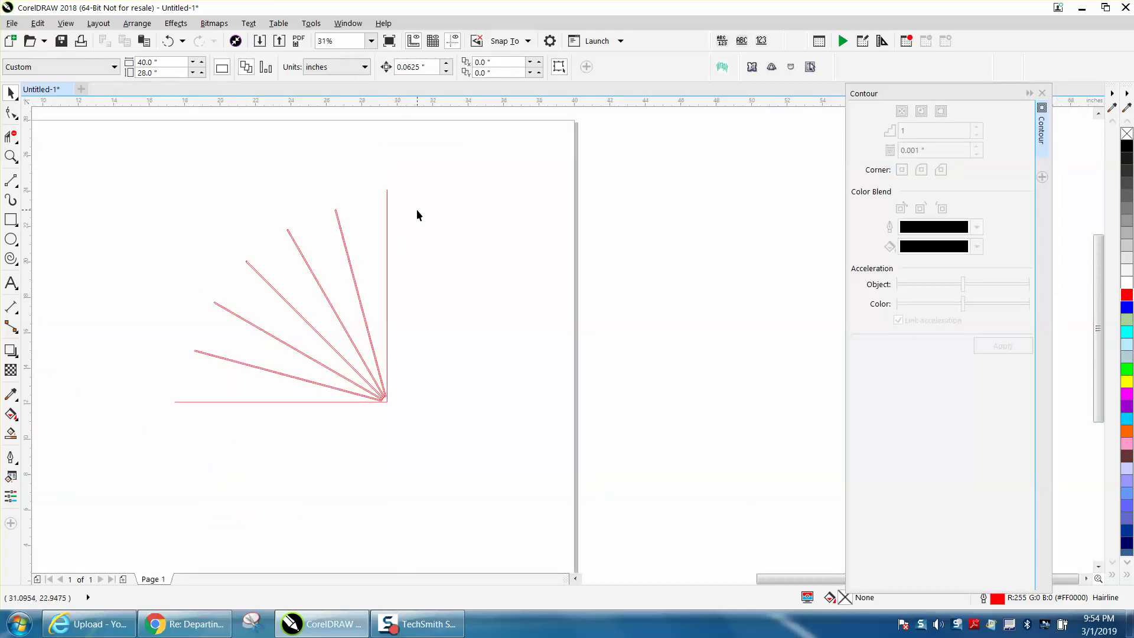
click(168, 41)
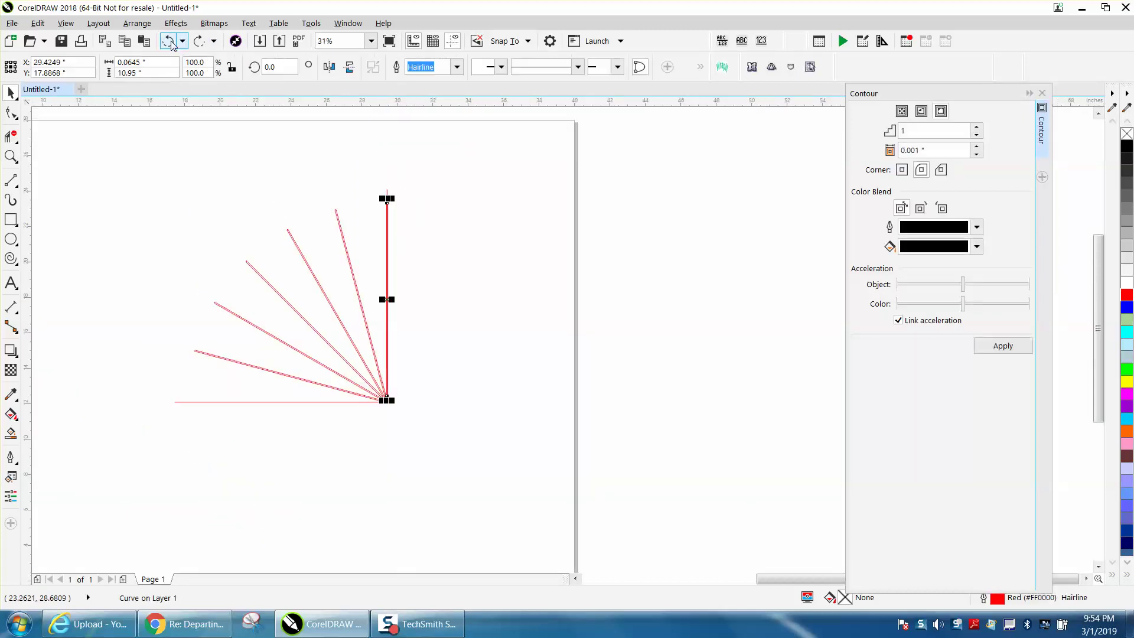
click(430, 157)
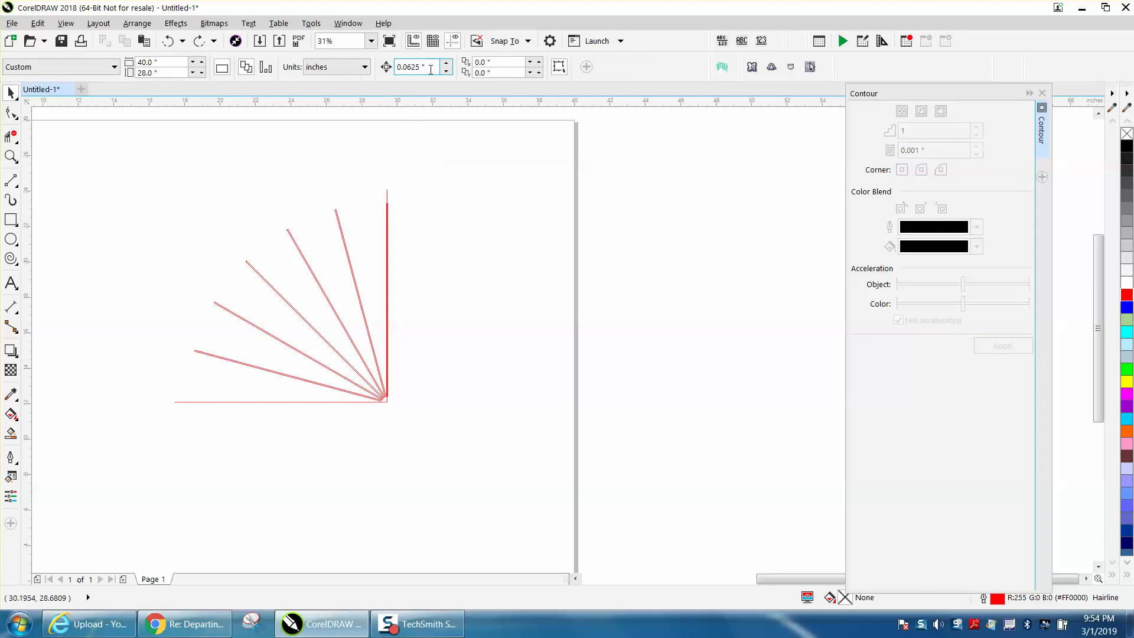
text(2)
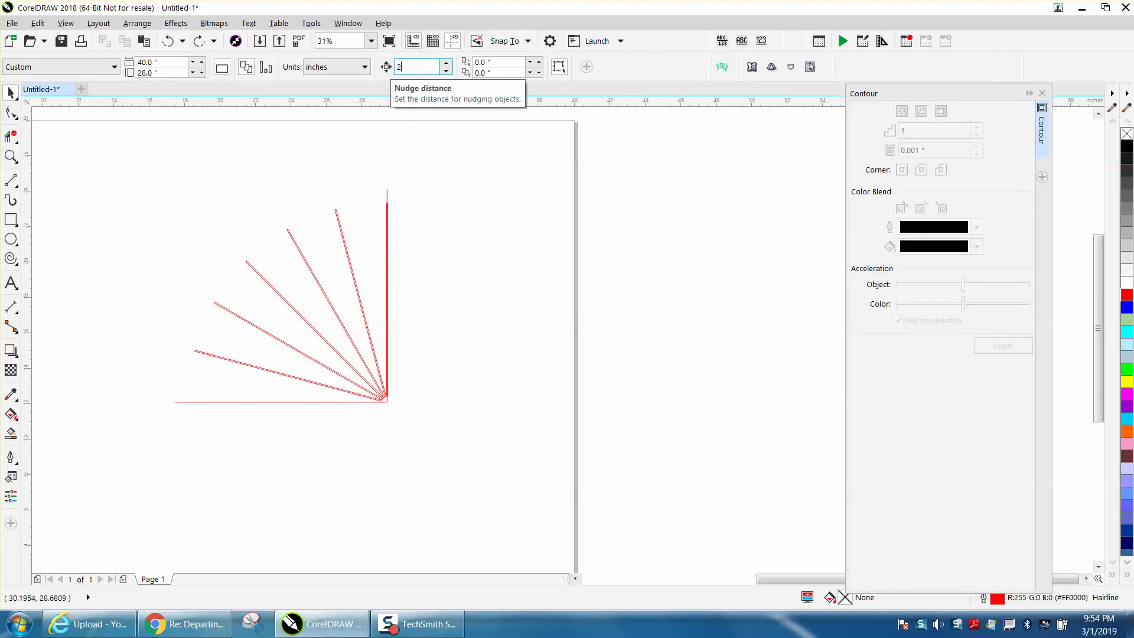
click(387, 195)
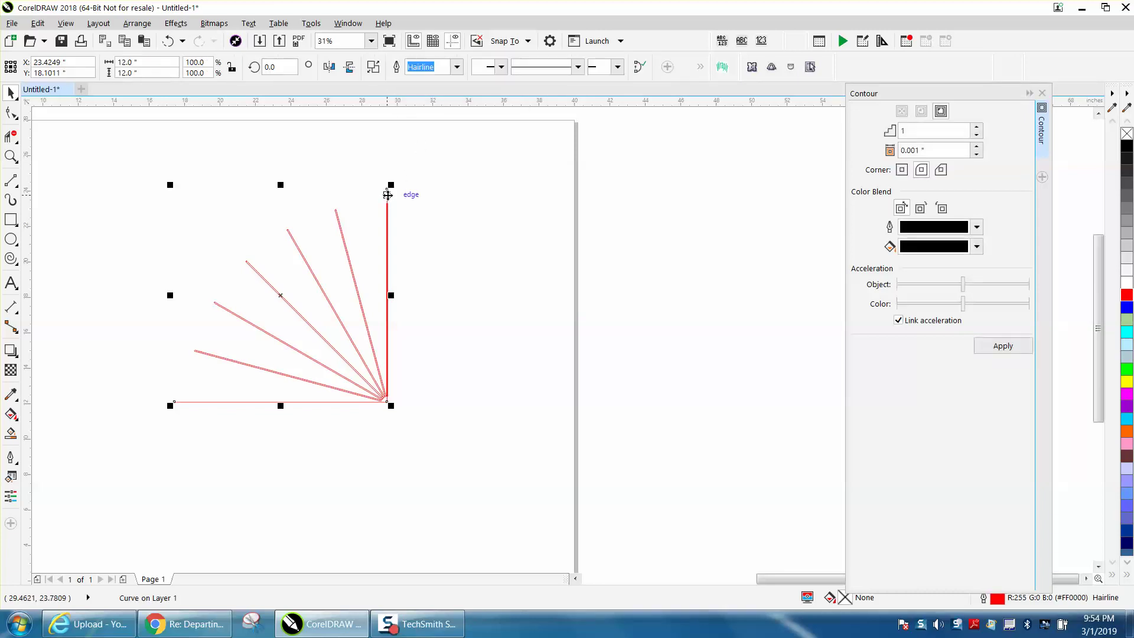
key(Left)
- Delete the separate vertical red line and drag the L-shaped line onto the fan's apex
click(388, 214)
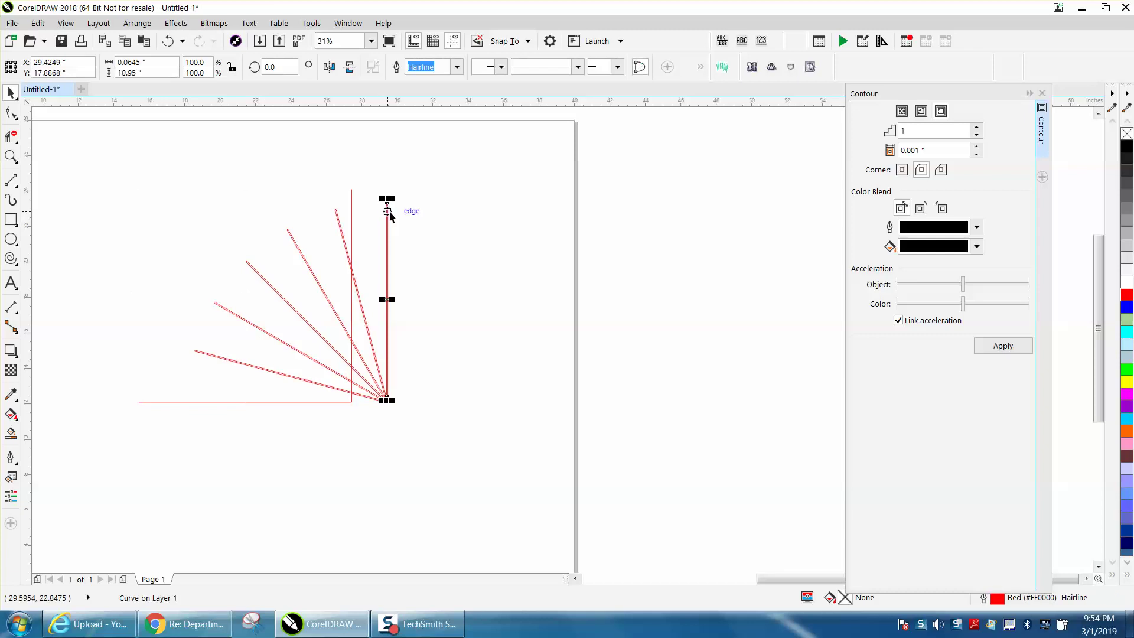
key(Delete)
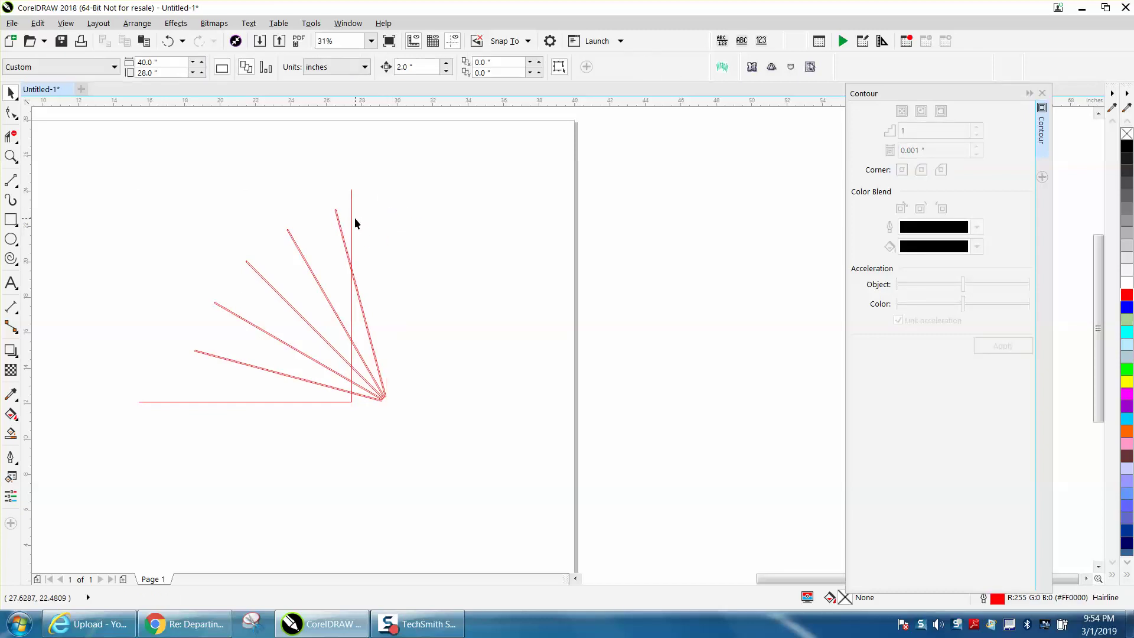
click(351, 215)
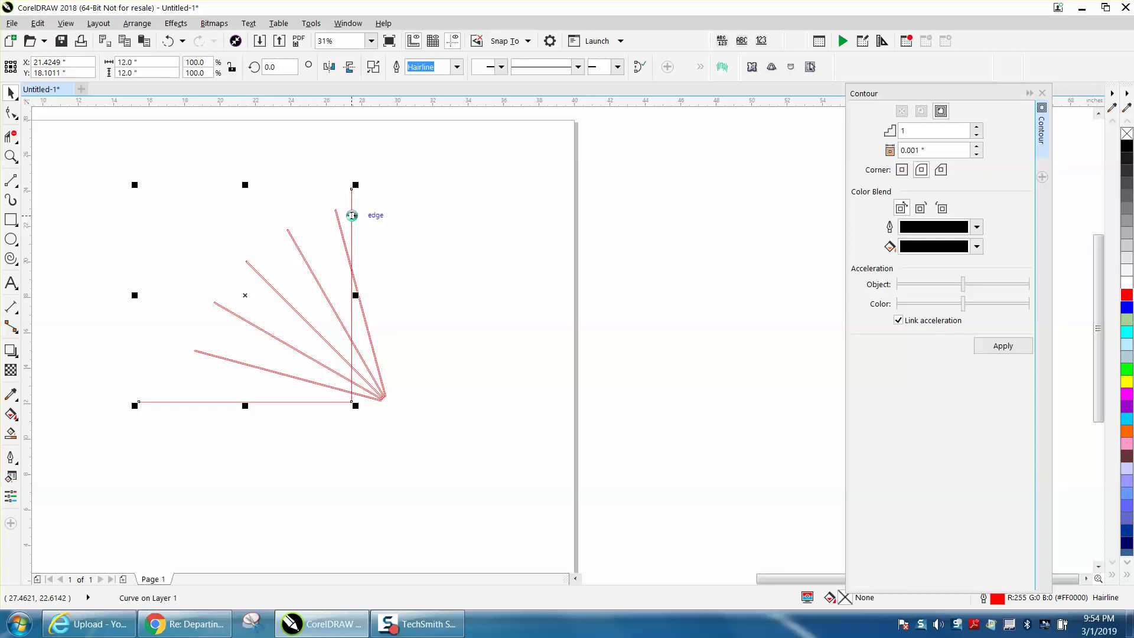
drag(352, 215, 378, 265)
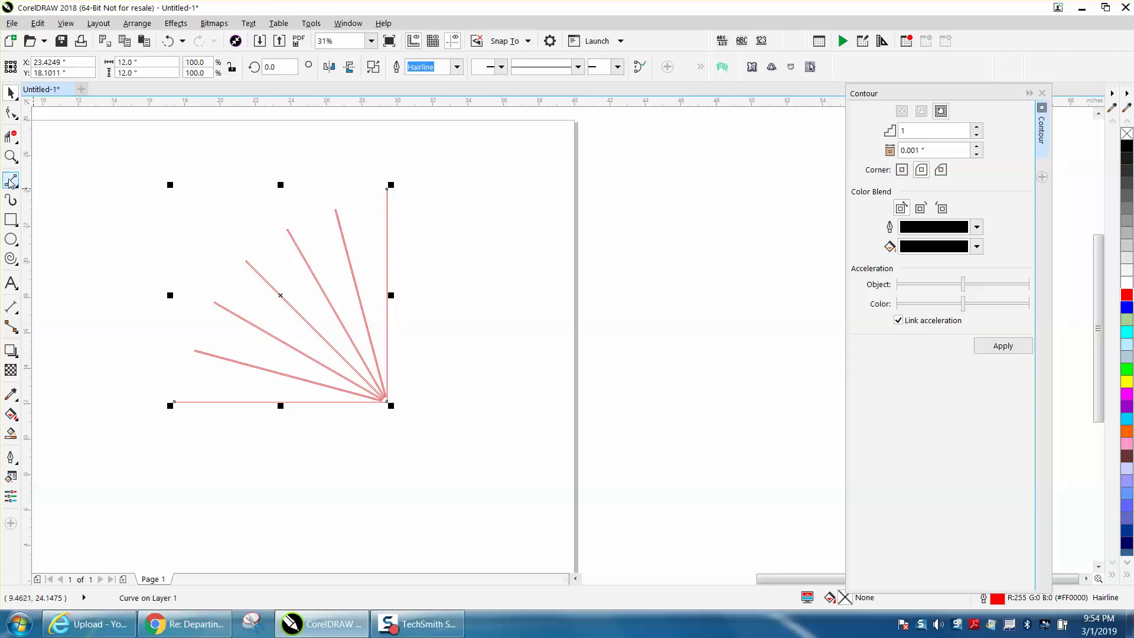
click(11, 156)
drag(175, 193, 508, 467)
- Zoom in on the apex and a single fan line, then undo the L-line move
drag(586, 414, 731, 495)
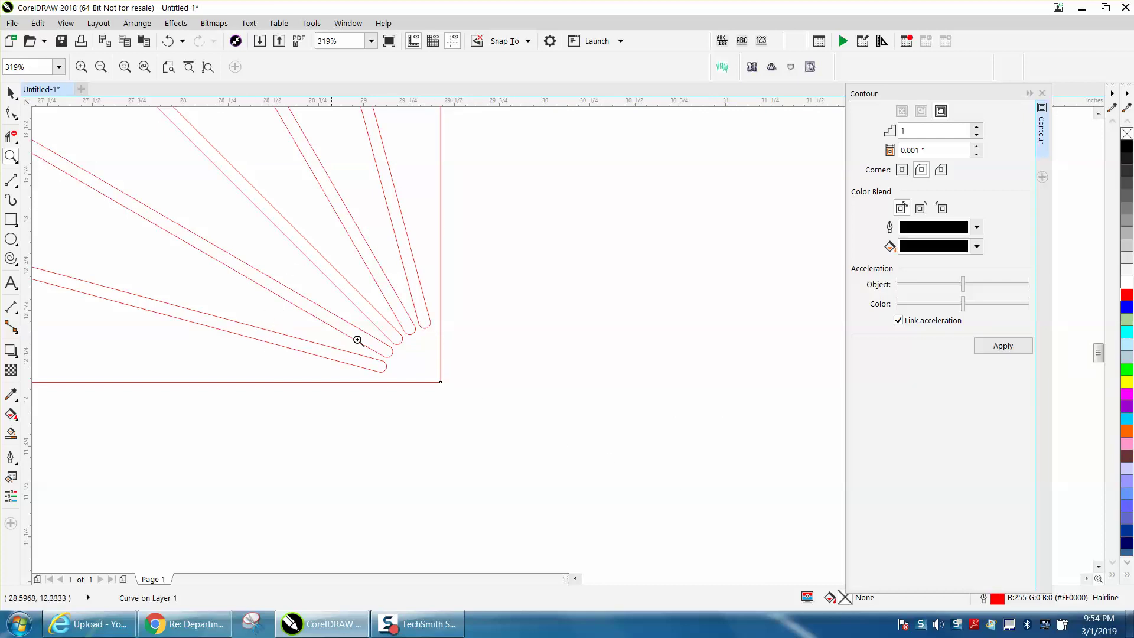
scroll(437, 343, down, 3)
scroll(419, 312, down, 5)
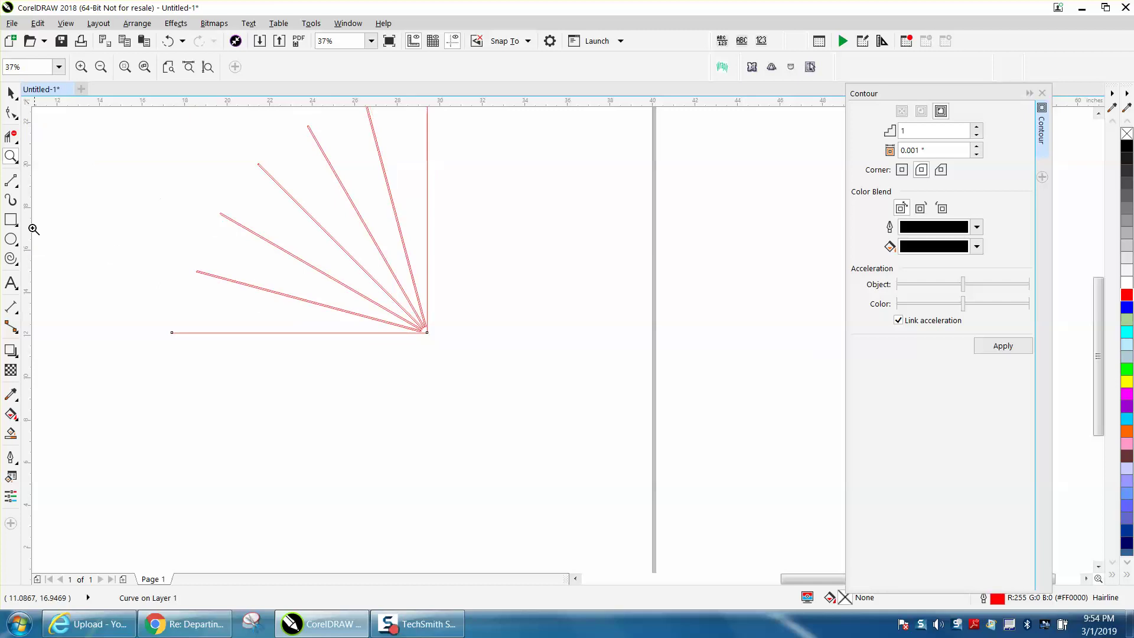
click(11, 157)
drag(216, 202, 286, 246)
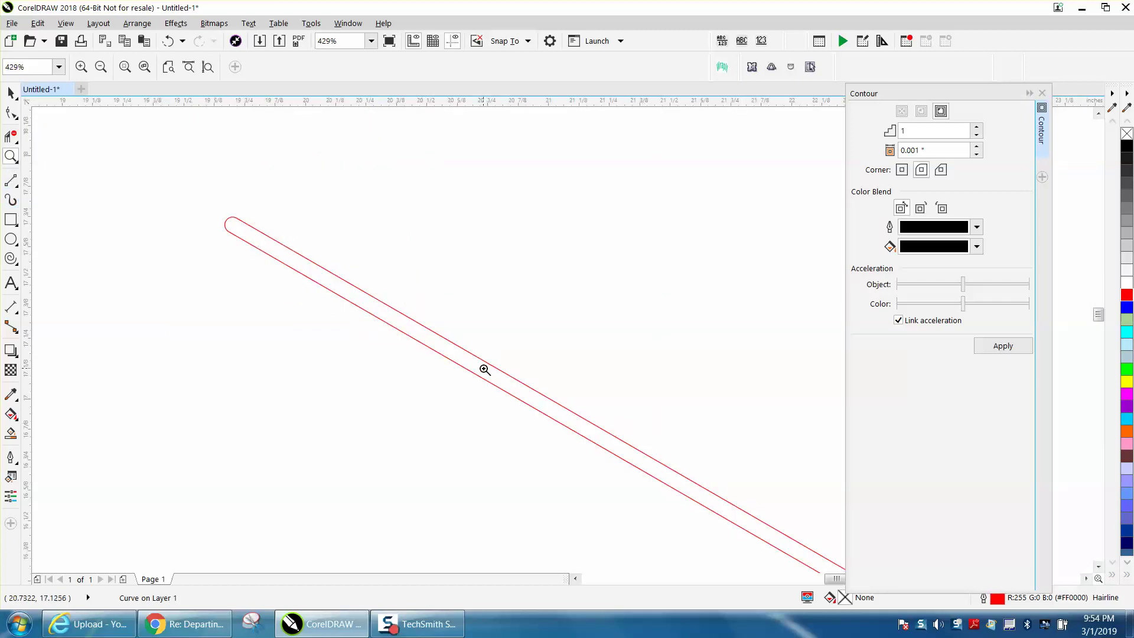
scroll(141, 285, down, 10)
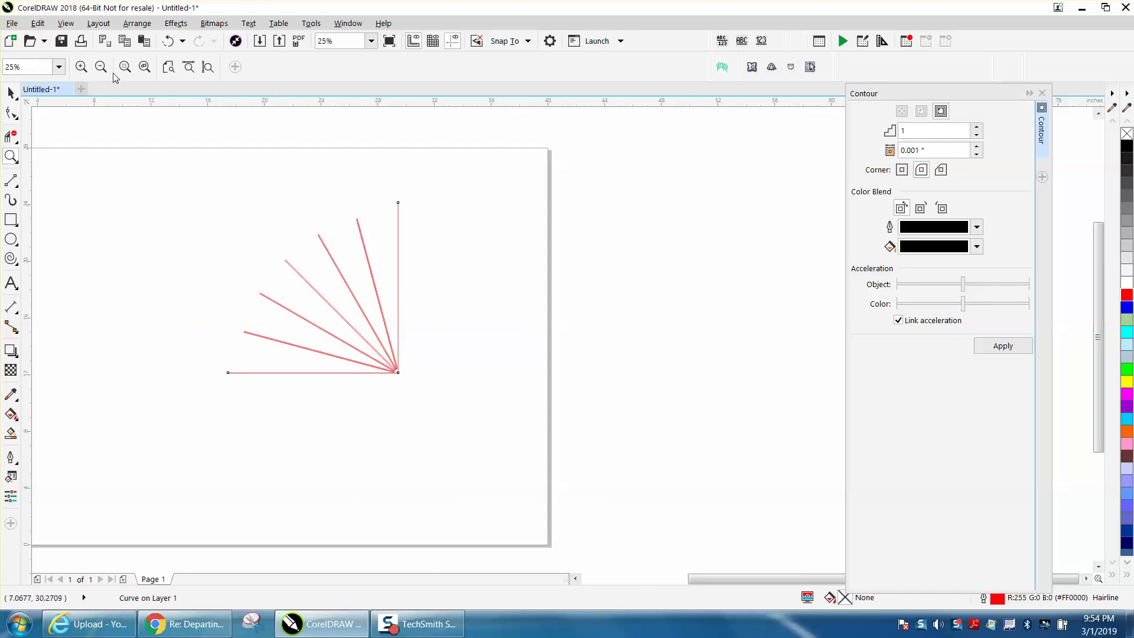
click(170, 42)
key(ctrl+shift+z)
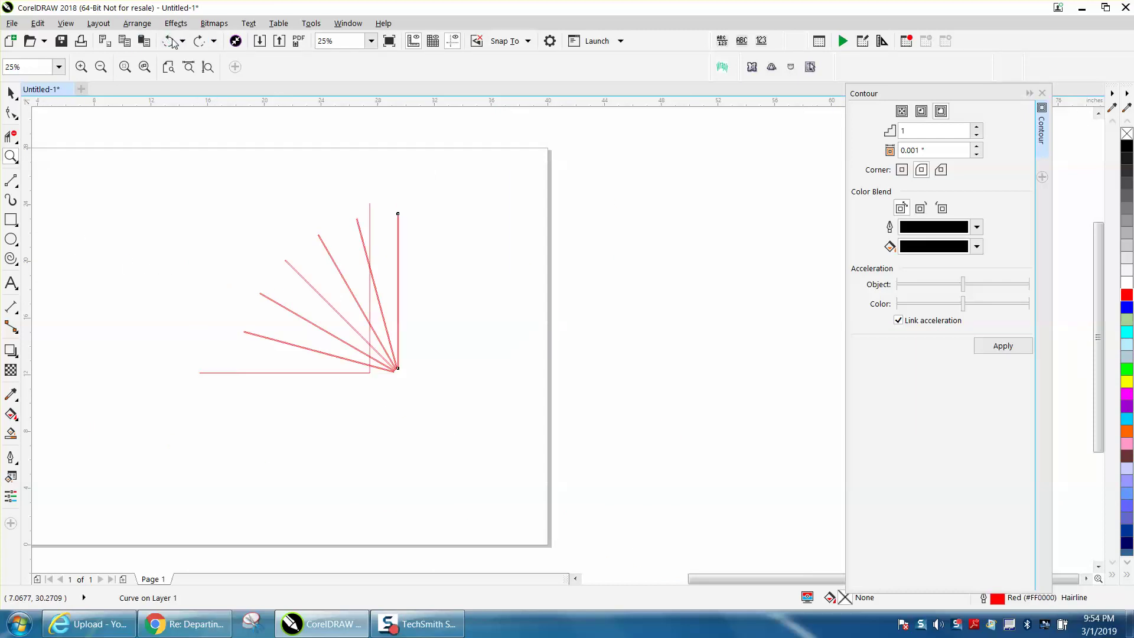
- Measure the vertical line's width with a parallel dimension (0.0645"), then delete it
drag(392, 218, 407, 236)
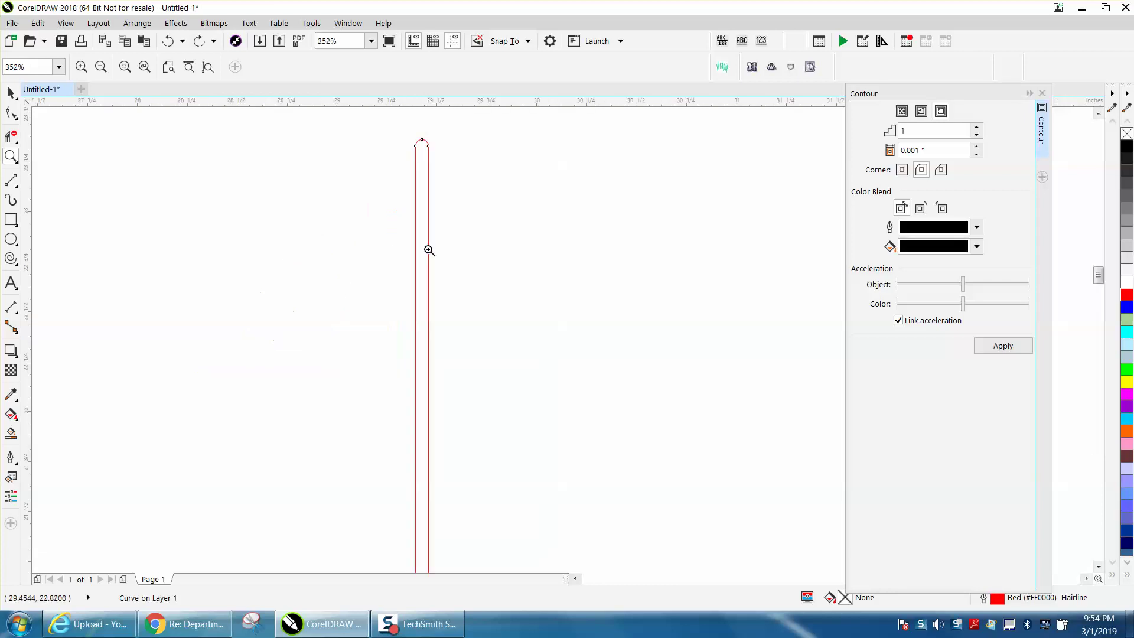
click(17, 315)
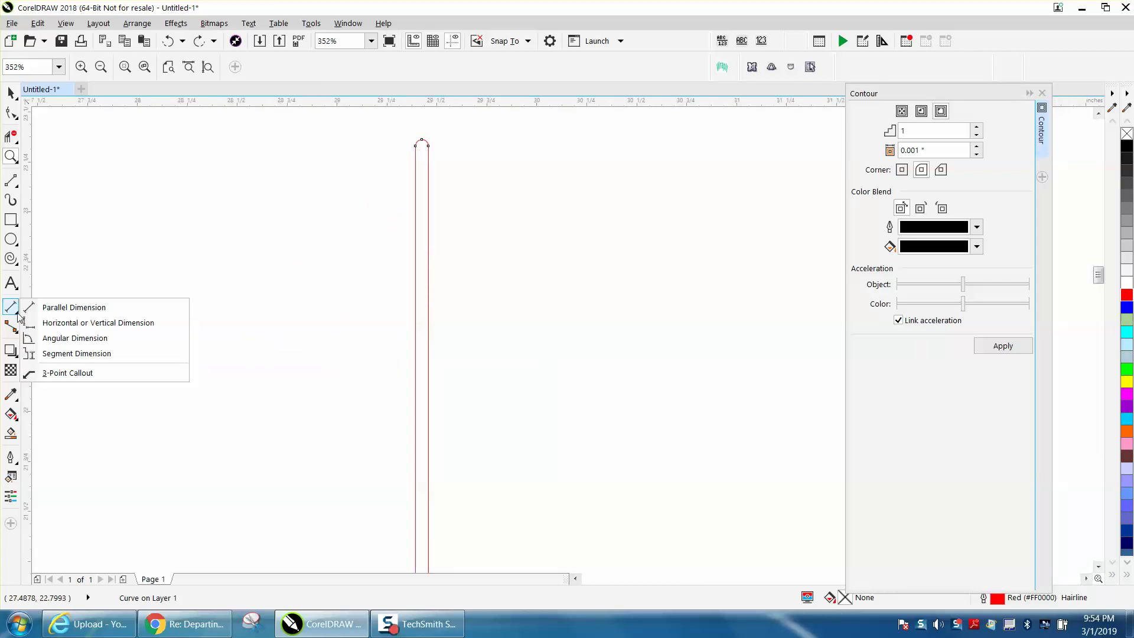
click(64, 307)
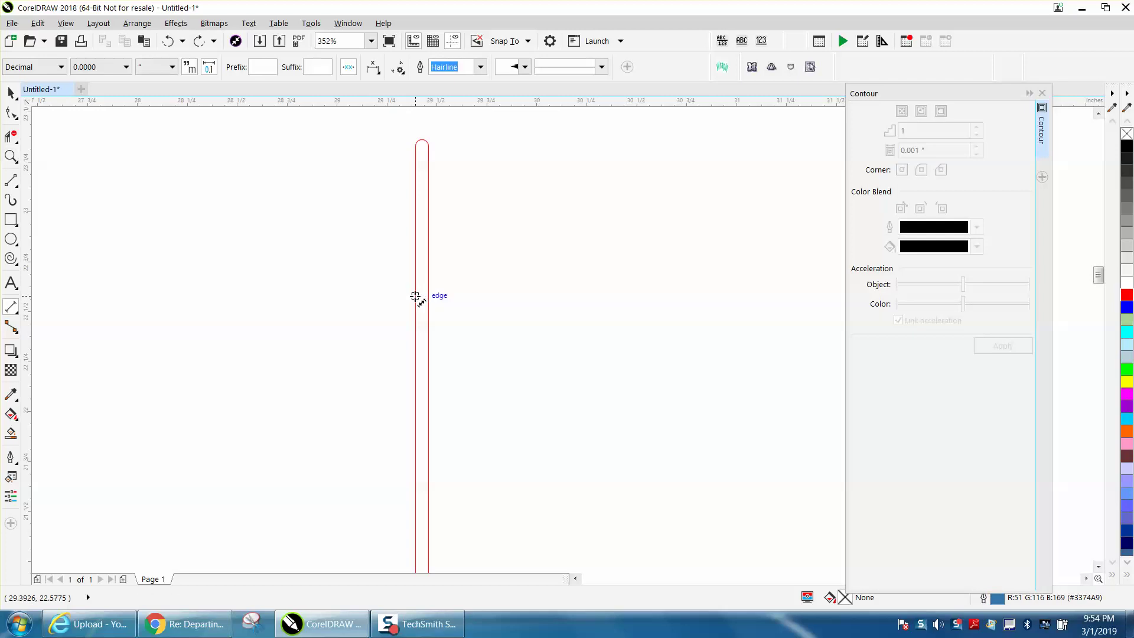
click(415, 296)
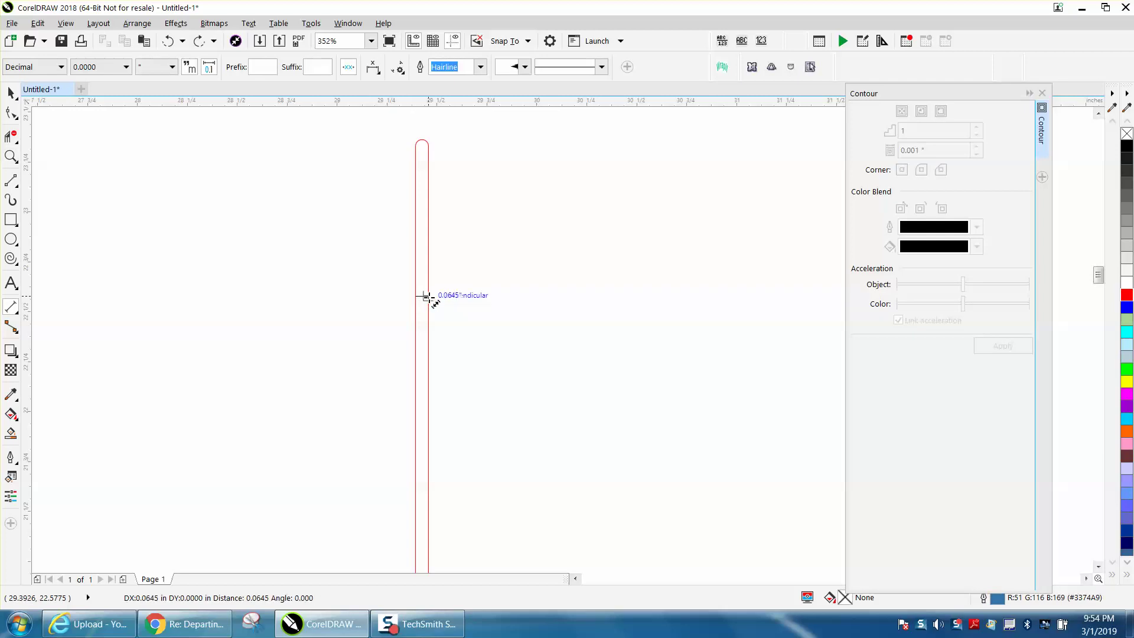
click(427, 297)
click(431, 270)
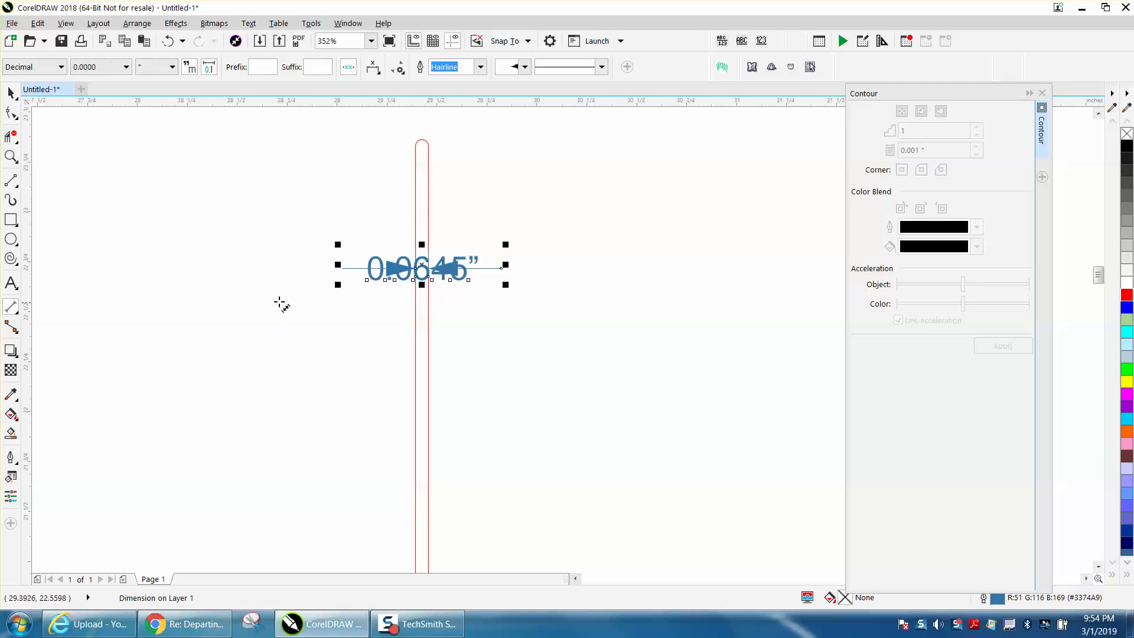
click(11, 93)
click(170, 161)
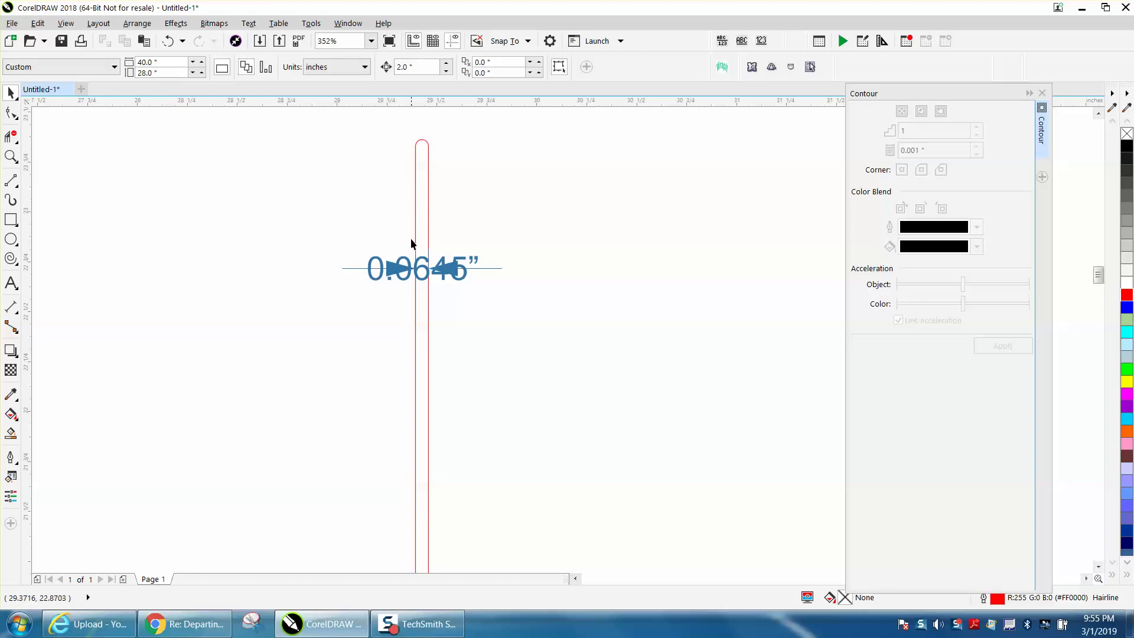
click(401, 264)
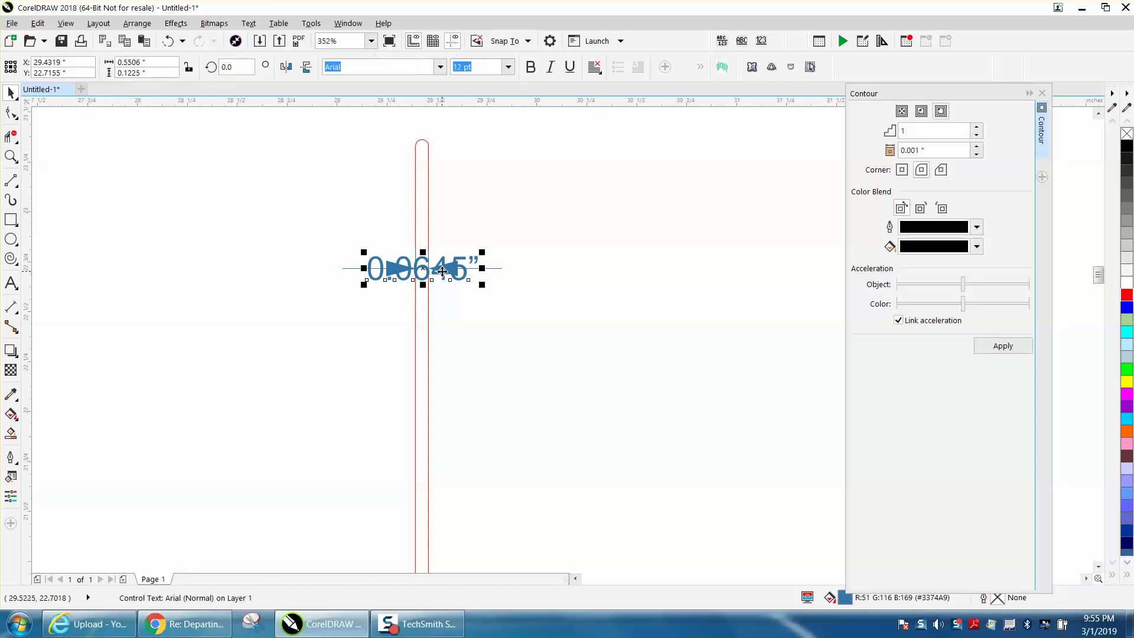
key(Delete)
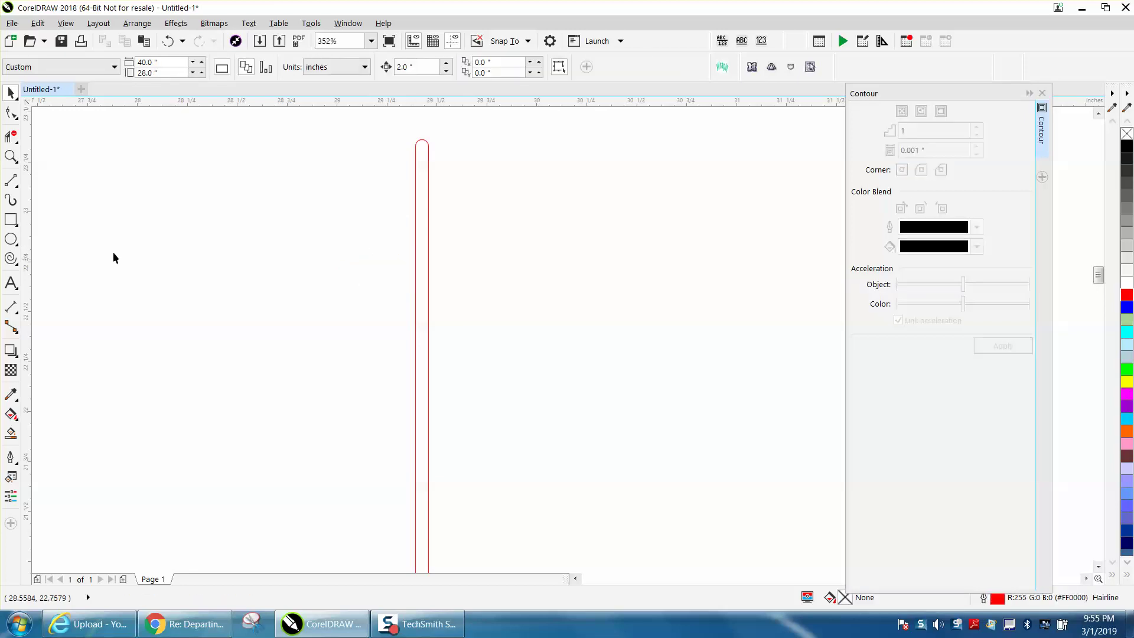
- Re-measure the width with a second 0.0645" parallel dimension placed above the line, then delete it
click(21, 317)
click(76, 309)
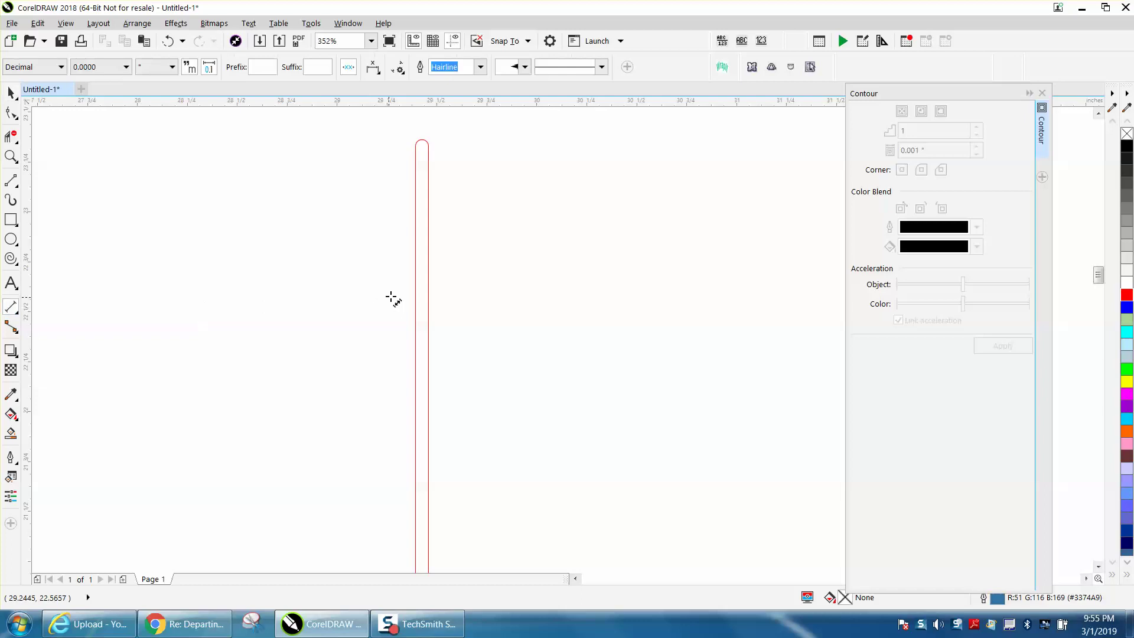
click(415, 296)
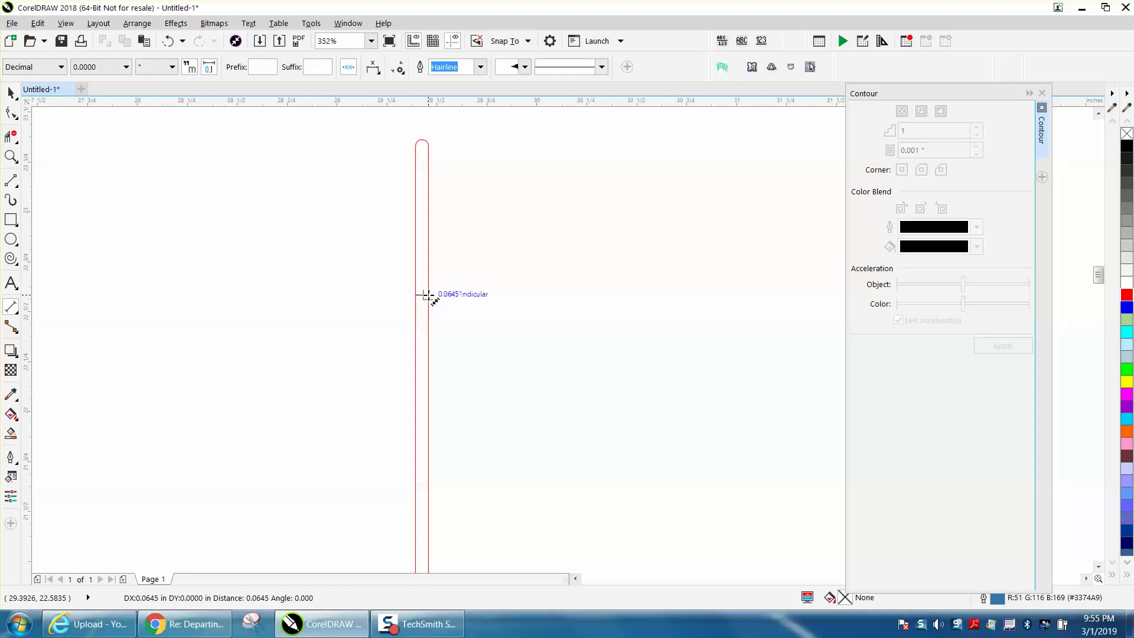
click(428, 295)
click(430, 278)
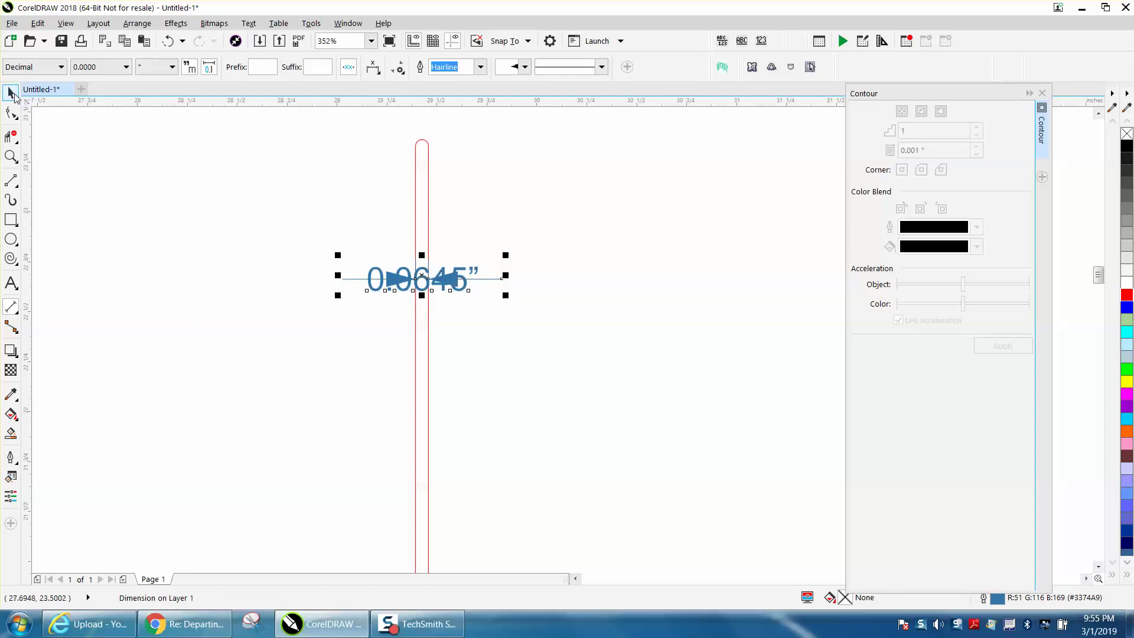
click(11, 93)
click(449, 283)
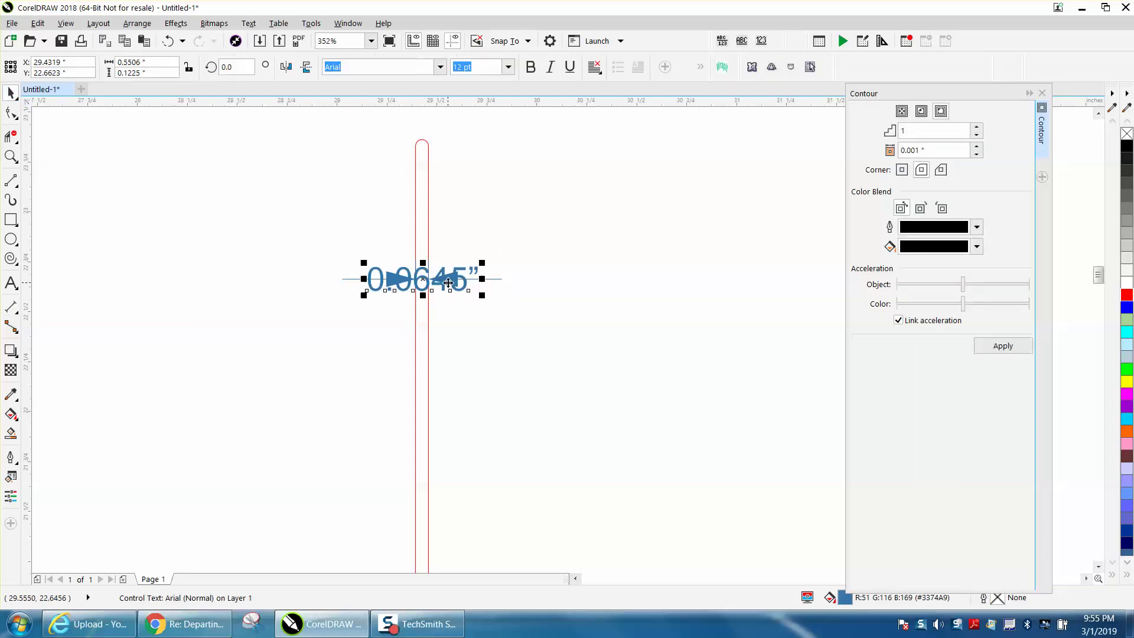
key(Delete)
scroll(448, 283, down, 2)
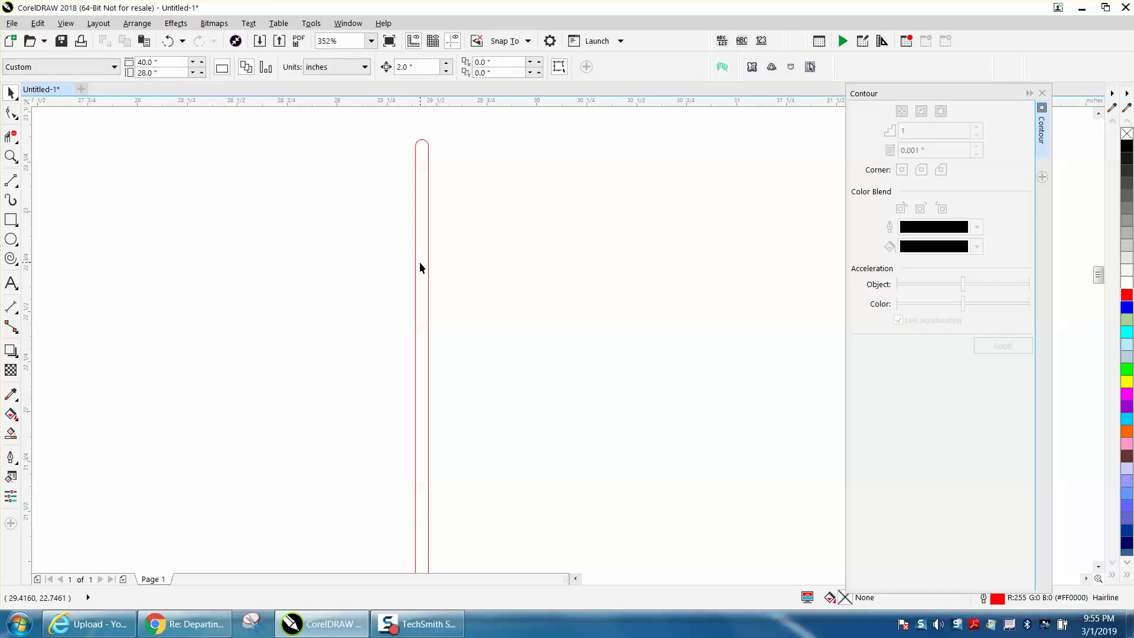
- Delete the extra vertical ray and nudge the L-shaped curve 2 inches right onto the apex
scroll(420, 263, down, 4)
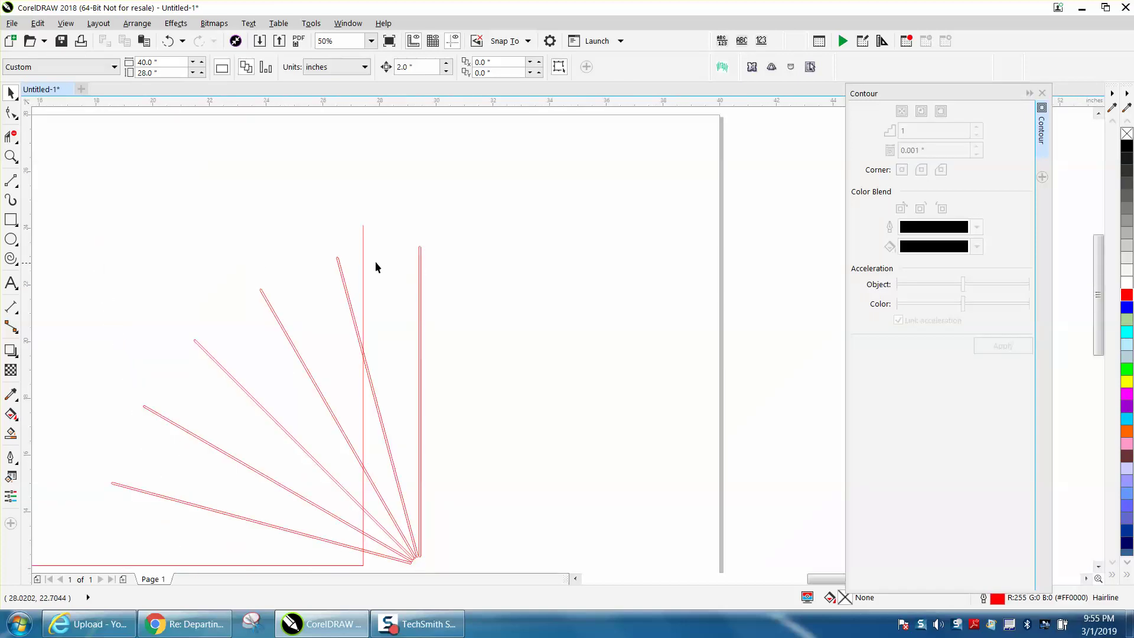
click(421, 276)
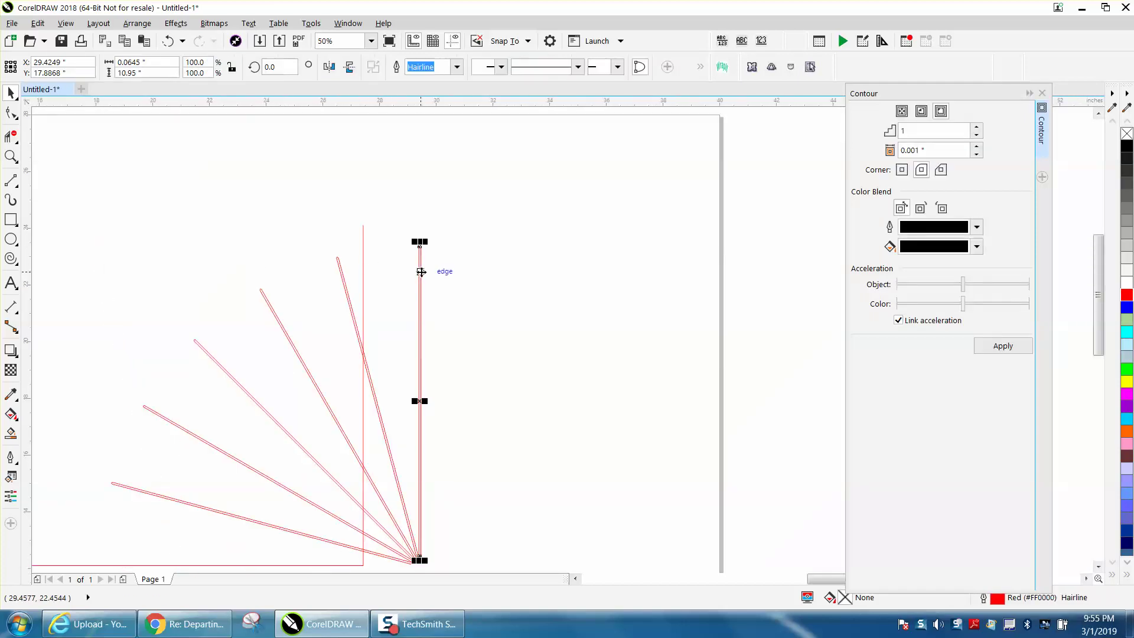
key(Delete)
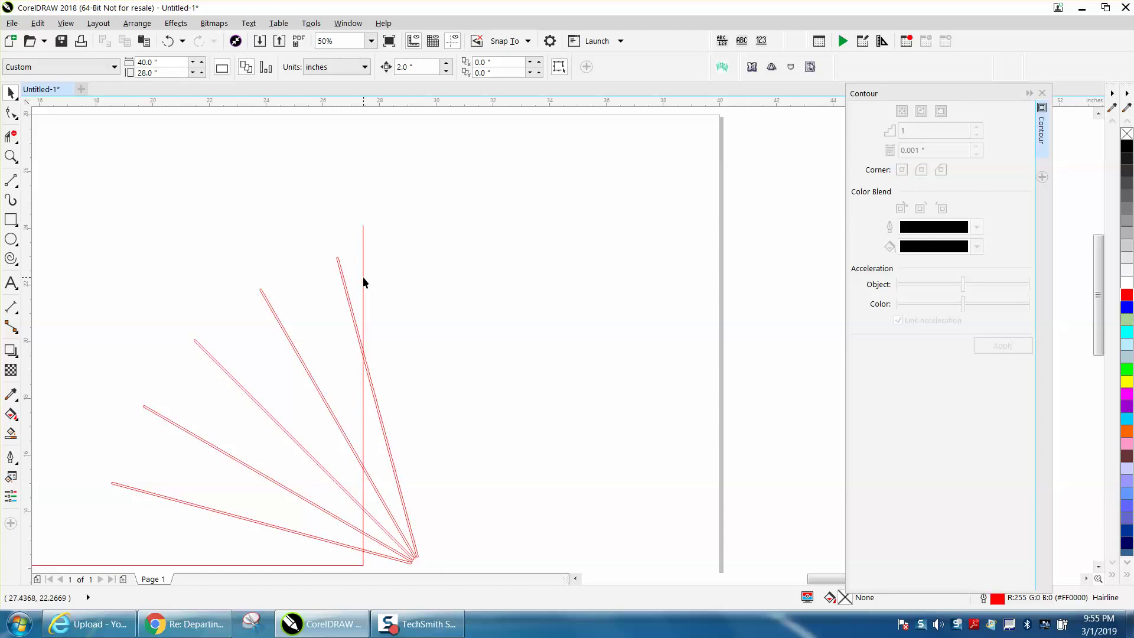
click(364, 278)
key(shift+Right)
scroll(364, 275, down, 2)
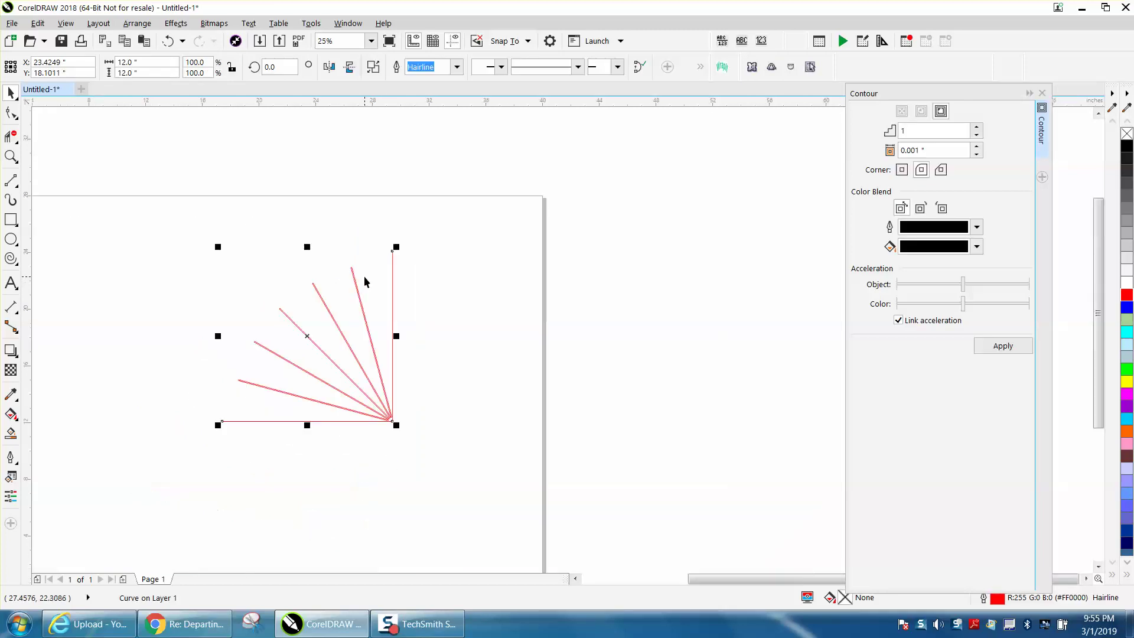
click(10, 155)
drag(188, 215, 494, 414)
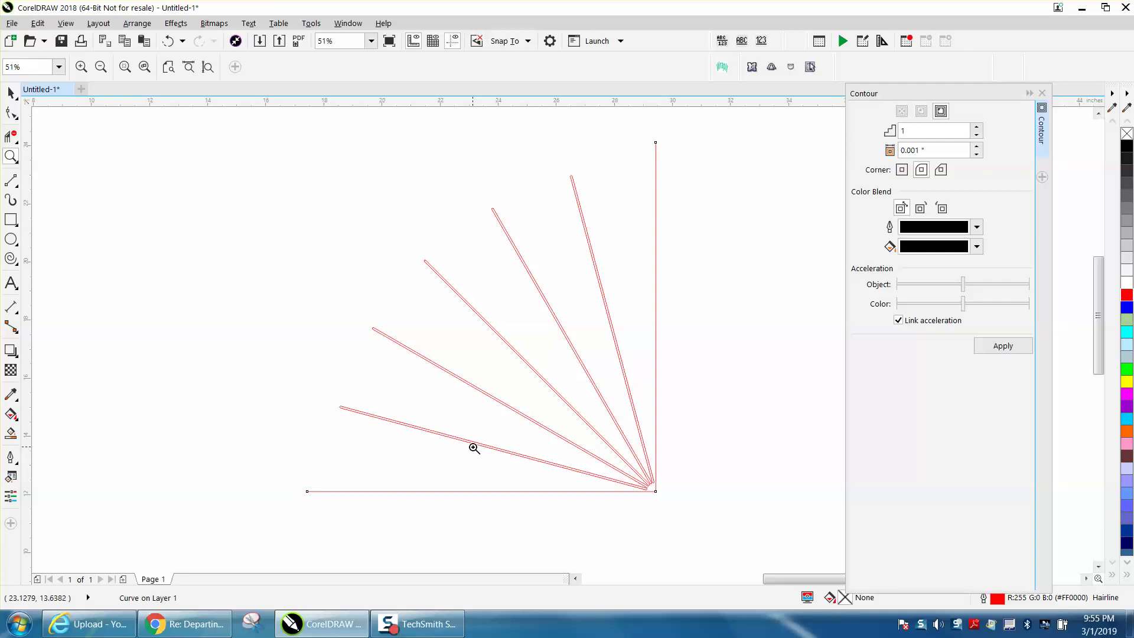